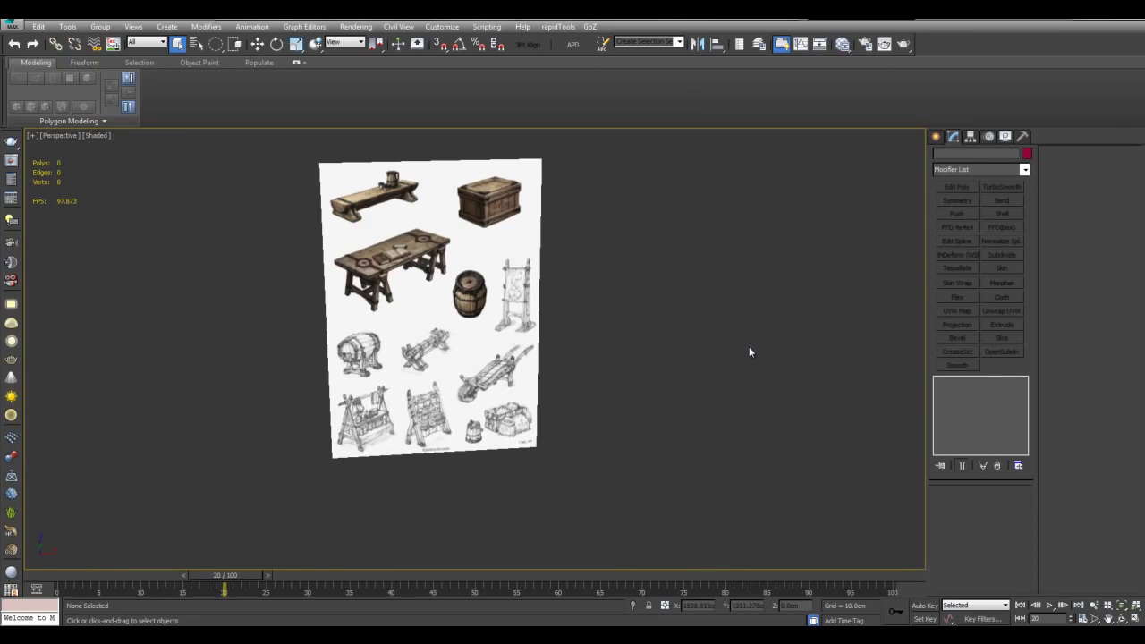
Examine the sack and bucket sketches in the lower corner of the reference sheet
{"action": "scroll", "coordinate": [808, 404], "scroll_direction": "up", "scroll_amount": 5}
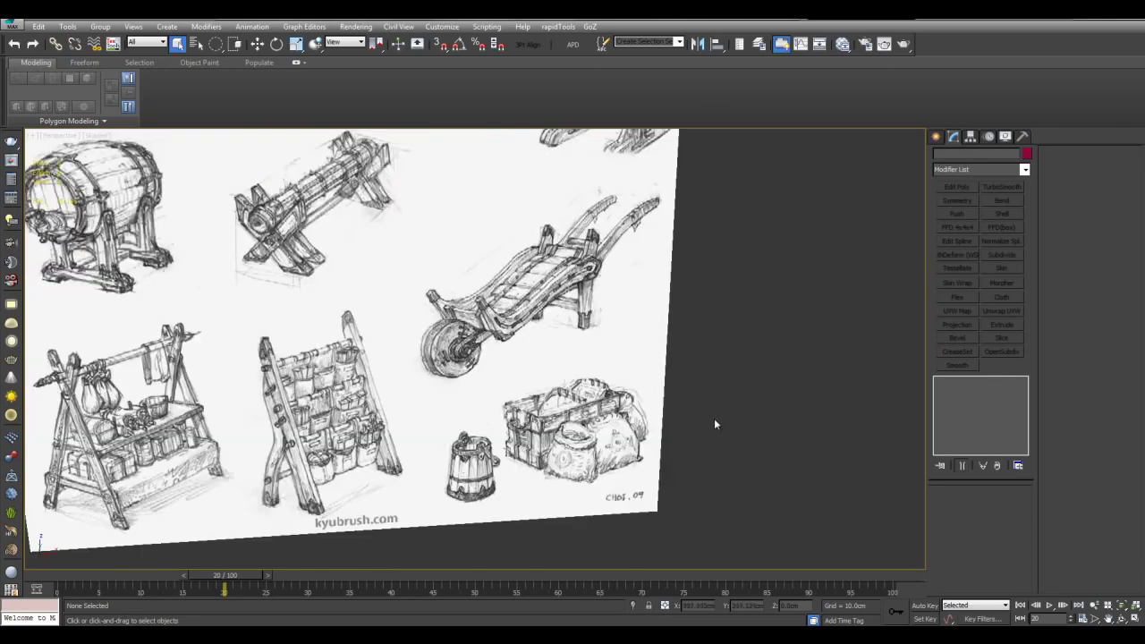
{"action": "middle_click_drag", "start_coordinate": [713, 425], "coordinate": [713, 295]}
{"action": "scroll", "coordinate": [698, 303], "scroll_direction": "up", "scroll_amount": 2}
{"action": "middle_click_drag", "start_coordinate": [629, 342], "coordinate": [623, 364]}
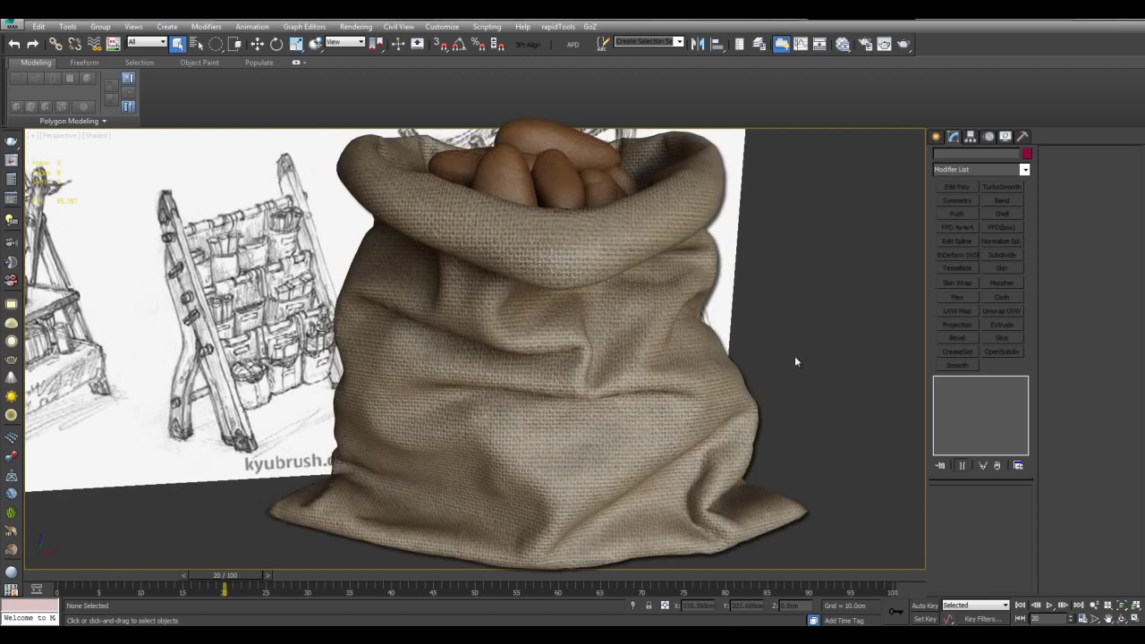
{"action": "mouse_move", "coordinate": [799, 357]}
{"action": "middle_mouse_down"}
{"action": "mouse_move", "coordinate": [722, 348]}
{"action": "mouse_move", "coordinate": [785, 322]}
{"action": "mouse_move", "coordinate": [697, 335]}
{"action": "mouse_move", "coordinate": [698, 344]}
{"action": "middle_mouse_up"}
{"action": "scroll", "coordinate": [783, 359], "scroll_direction": "down", "scroll_amount": 2}
{"action": "scroll", "coordinate": [698, 344], "scroll_direction": "up", "scroll_amount": 2}
{"action": "mouse_move", "coordinate": [719, 391]}
{"action": "middle_mouse_down"}
{"action": "mouse_move", "coordinate": [715, 376]}
{"action": "mouse_move", "coordinate": [673, 368]}
{"action": "mouse_move", "coordinate": [743, 353]}
{"action": "middle_mouse_up"}
Show the grid and create a box about 46 cm long, 67 cm wide and 66 cm high before the sack sketch
{"action": "key", "text": "g"}
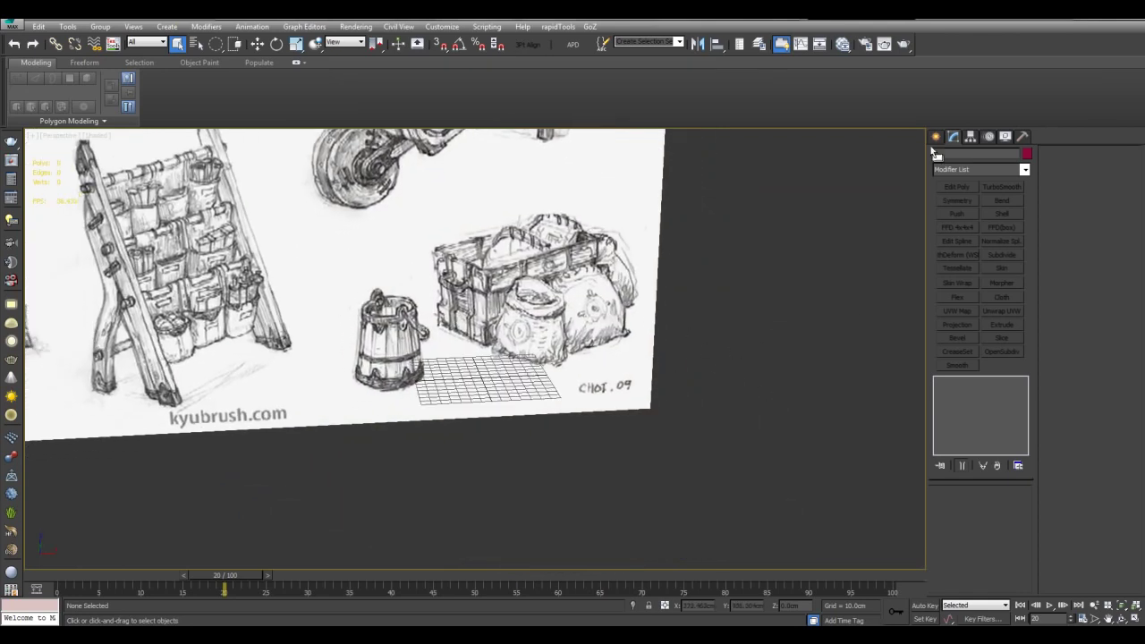
{"action": "left_click", "coordinate": [935, 138]}
{"action": "left_click", "coordinate": [955, 213]}
{"action": "scroll", "coordinate": [501, 429], "scroll_direction": "up", "scroll_amount": 4}
{"action": "left_click_drag", "start_coordinate": [474, 420], "coordinate": [610, 459]}
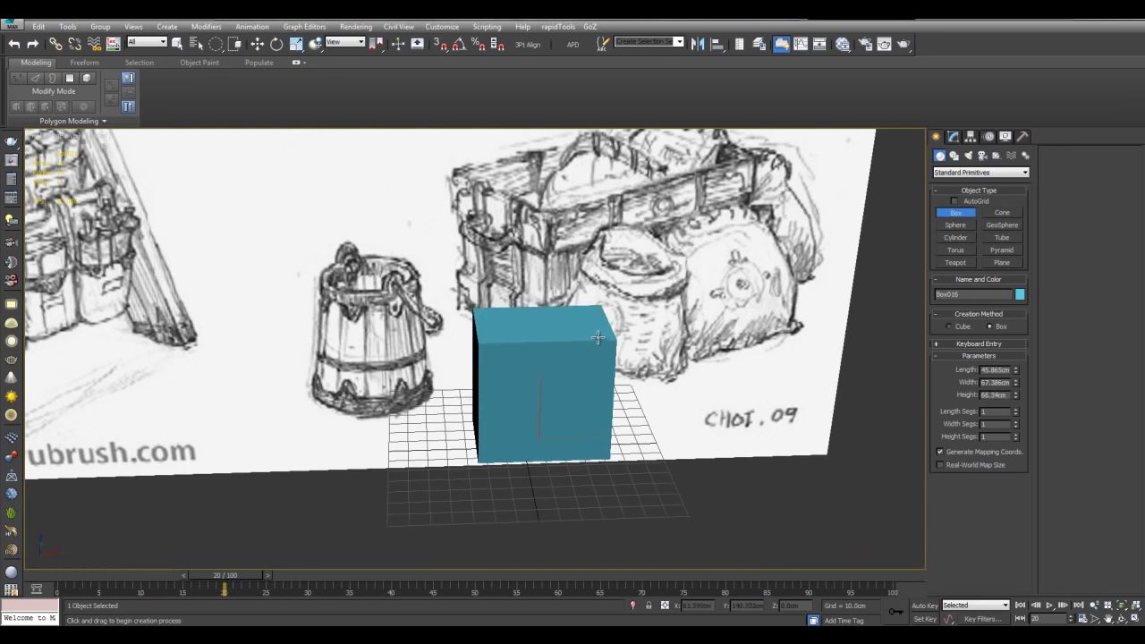
{"action": "left_click", "coordinate": [600, 335]}
Move the box to X 0 and Y 0 on the grid
{"action": "key", "text": "w"}
{"action": "right_click", "coordinate": [720, 605]}
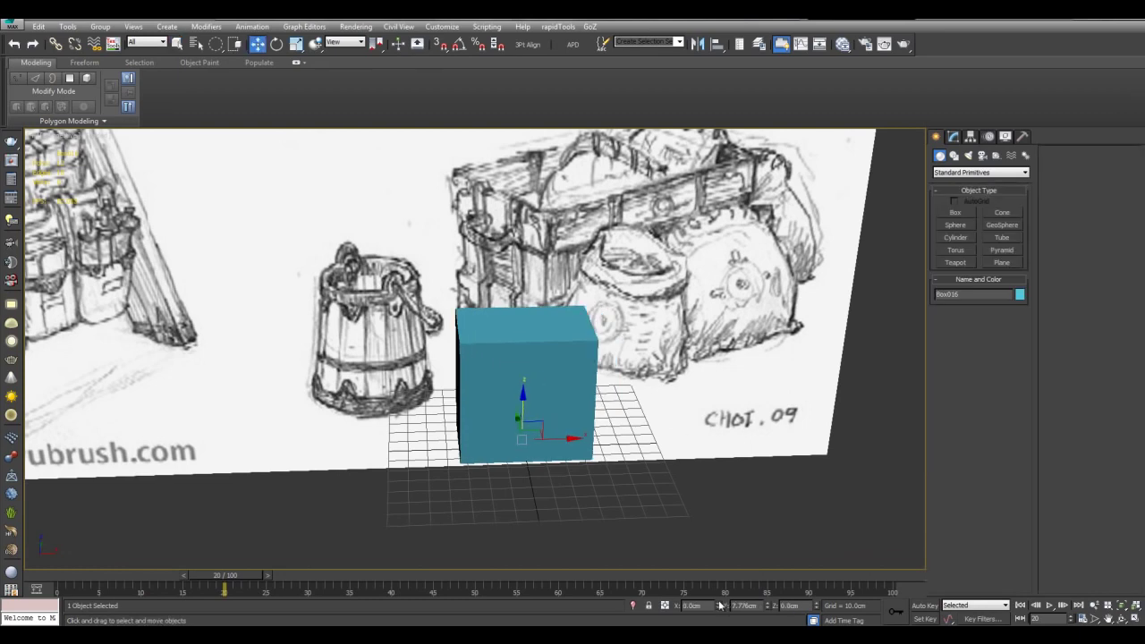
{"action": "right_click", "coordinate": [767, 606]}
Apply TurboSmooth with 2 iterations to the box and insert an Edit Poly modifier beneath it
{"action": "left_click", "coordinate": [953, 136]}
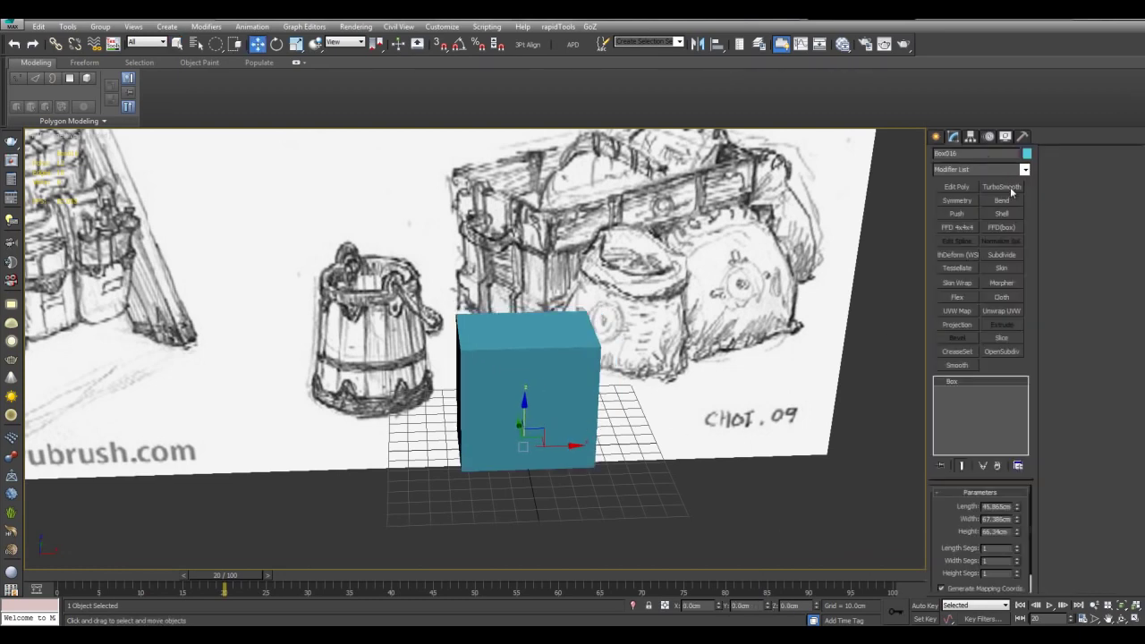
{"action": "left_click", "coordinate": [1009, 187]}
{"action": "left_click", "coordinate": [1018, 509]}
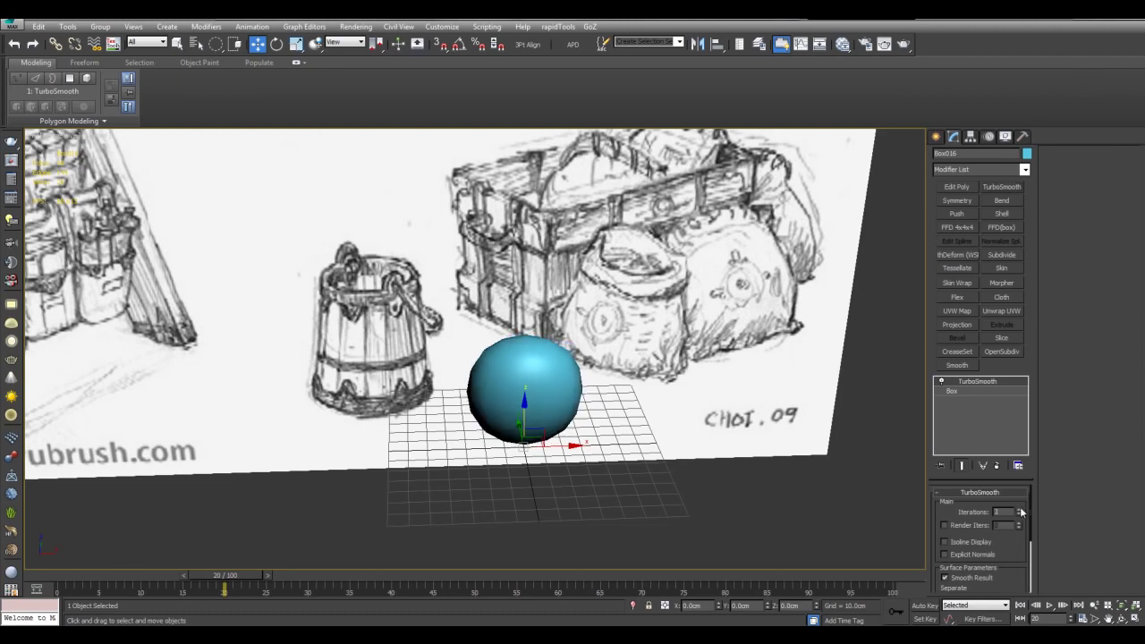
{"action": "left_click", "coordinate": [991, 392]}
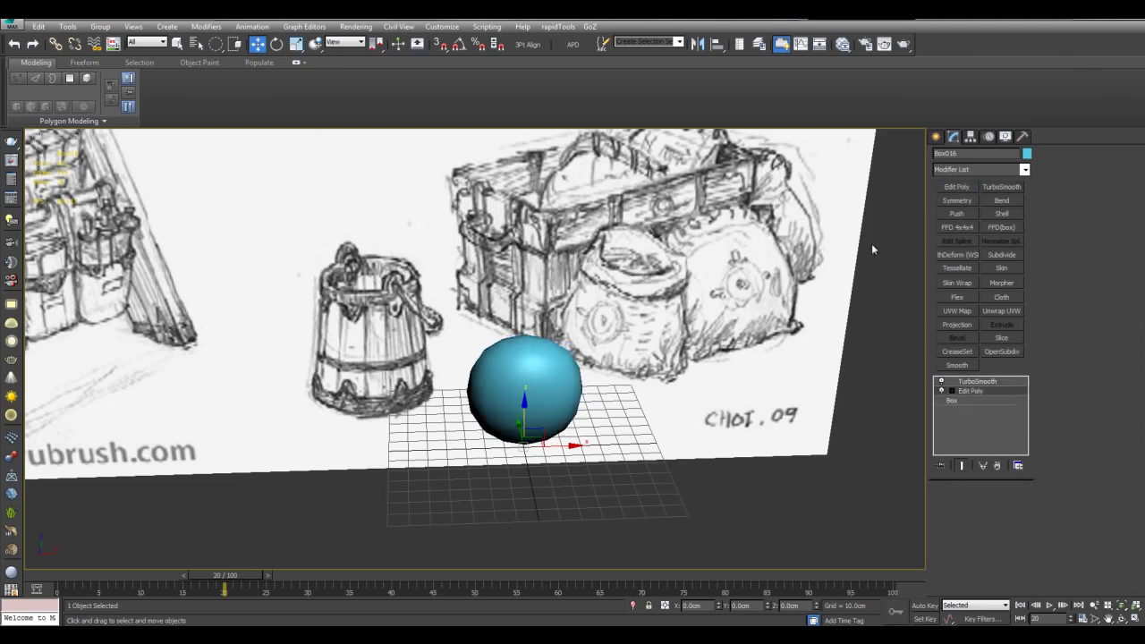
{"action": "left_click", "coordinate": [963, 188]}
Scale selected vertices of the box at the Edit Poly level to shape the sack body
{"action": "key", "text": "1"}
{"action": "key", "text": "q"}
{"action": "scroll", "coordinate": [761, 357], "scroll_direction": "up", "scroll_amount": 3}
{"action": "middle_click_drag", "start_coordinate": [759, 340], "coordinate": [764, 405]}
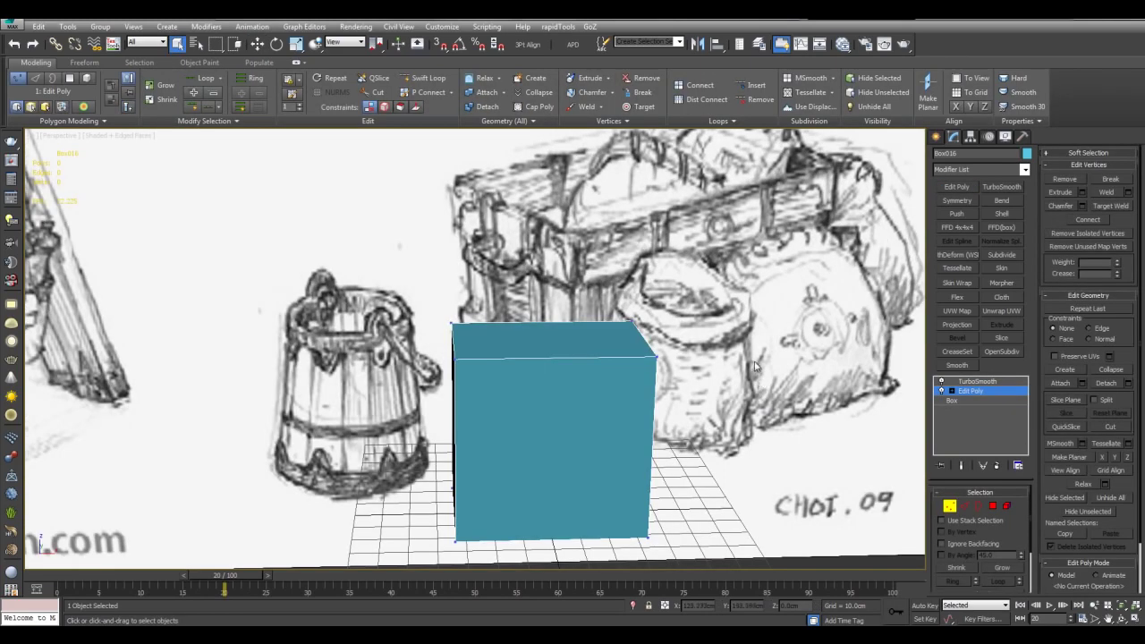
{"action": "scroll", "coordinate": [756, 362], "scroll_direction": "down", "scroll_amount": 1}
{"action": "mouse_move", "coordinate": [706, 294]}
{"action": "middle_mouse_down", "text": "alt"}
{"action": "mouse_move", "coordinate": [699, 300]}
{"action": "mouse_move", "coordinate": [696, 273]}
{"action": "middle_mouse_up", "text": "alt"}
{"action": "left_click_drag", "start_coordinate": [655, 336], "coordinate": [655, 338]}
{"action": "key", "text": "r"}
{"action": "left_click_drag", "start_coordinate": [538, 291], "coordinate": [543, 310]}
{"action": "key", "text": "ctrl+q"}
{"action": "key", "text": "ctrl+q"}
{"action": "left_click", "coordinate": [702, 339]}
Connect edges of the box with new edges to give the smoothed body a fuller shape, and deselect it
{"action": "middle_click_drag", "start_coordinate": [702, 338], "coordinate": [712, 330], "text": "alt"}
{"action": "key", "text": "2"}
{"action": "left_click", "coordinate": [646, 338]}
{"action": "key", "text": "ctrl+shift+e"}
{"action": "left_click", "coordinate": [583, 350]}
{"action": "left_click", "coordinate": [739, 351]}
{"action": "key", "text": "ctrl+q"}
{"action": "middle_click_drag", "start_coordinate": [676, 344], "coordinate": [836, 394]}
{"action": "key", "text": "q"}
{"action": "scroll", "coordinate": [682, 328], "scroll_direction": "down", "scroll_amount": 3}
{"action": "key", "text": "2"}
{"action": "scroll", "coordinate": [673, 350], "scroll_direction": "up", "scroll_amount": 2}
{"action": "key", "text": "w"}
{"action": "left_click", "coordinate": [840, 400]}
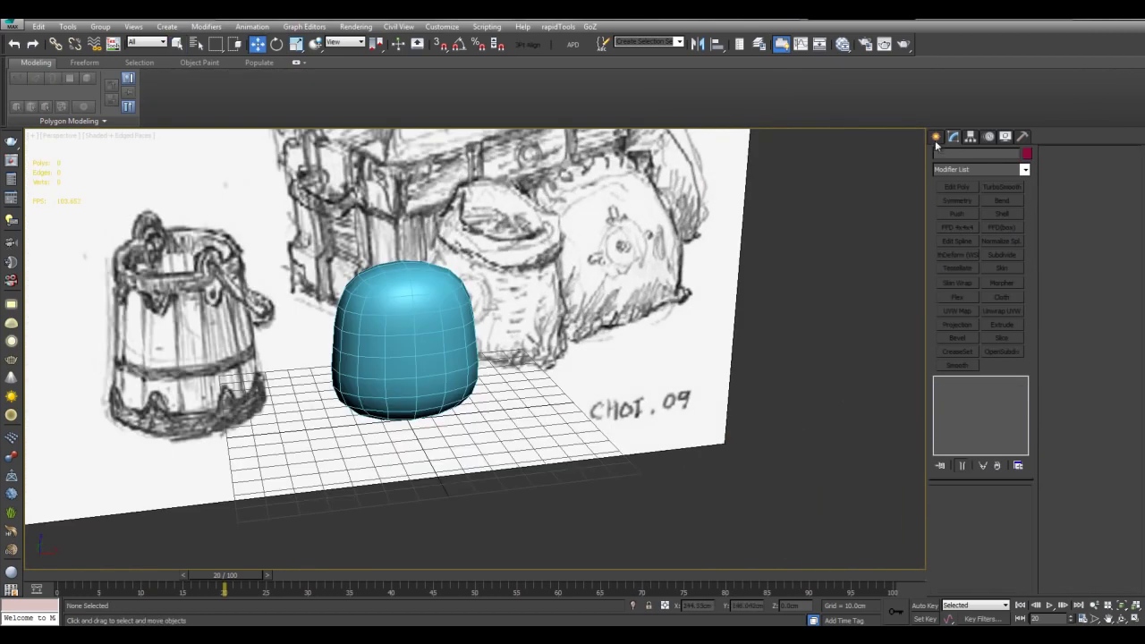
Create a small box about 9 cm long, 22 cm wide and 8 cm high beside the blue body
{"action": "left_click", "coordinate": [937, 138]}
{"action": "left_click", "coordinate": [950, 213]}
{"action": "middle_click_drag", "start_coordinate": [666, 299], "coordinate": [650, 325], "text": "alt"}
{"action": "scroll", "coordinate": [616, 382], "scroll_direction": "up", "scroll_amount": 2}
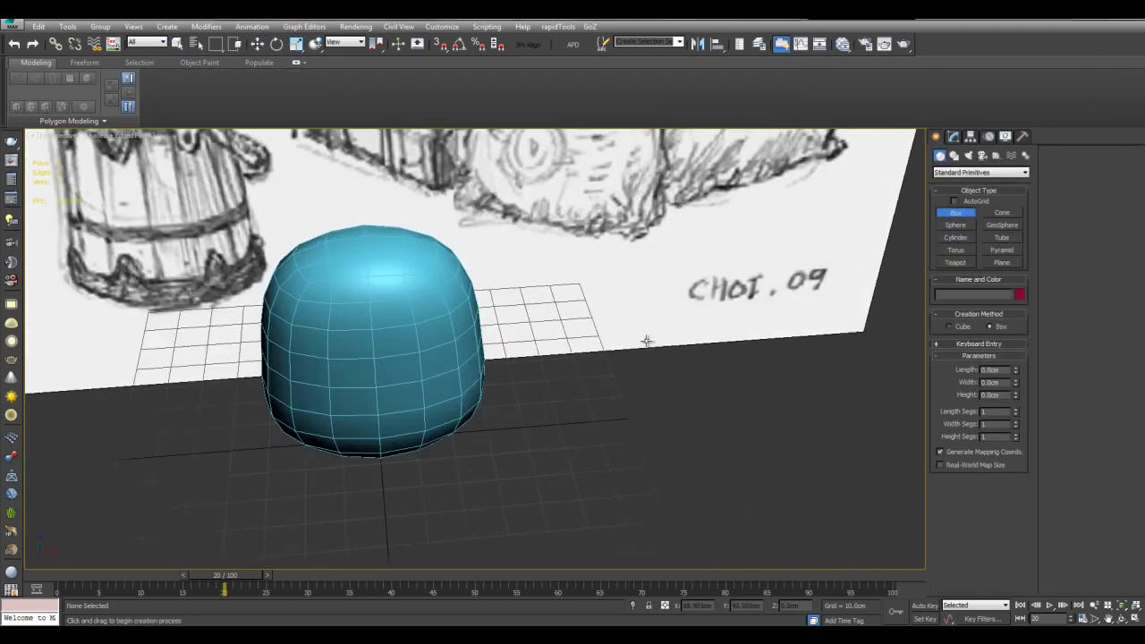
{"action": "left_click_drag", "start_coordinate": [593, 411], "coordinate": [680, 426]}
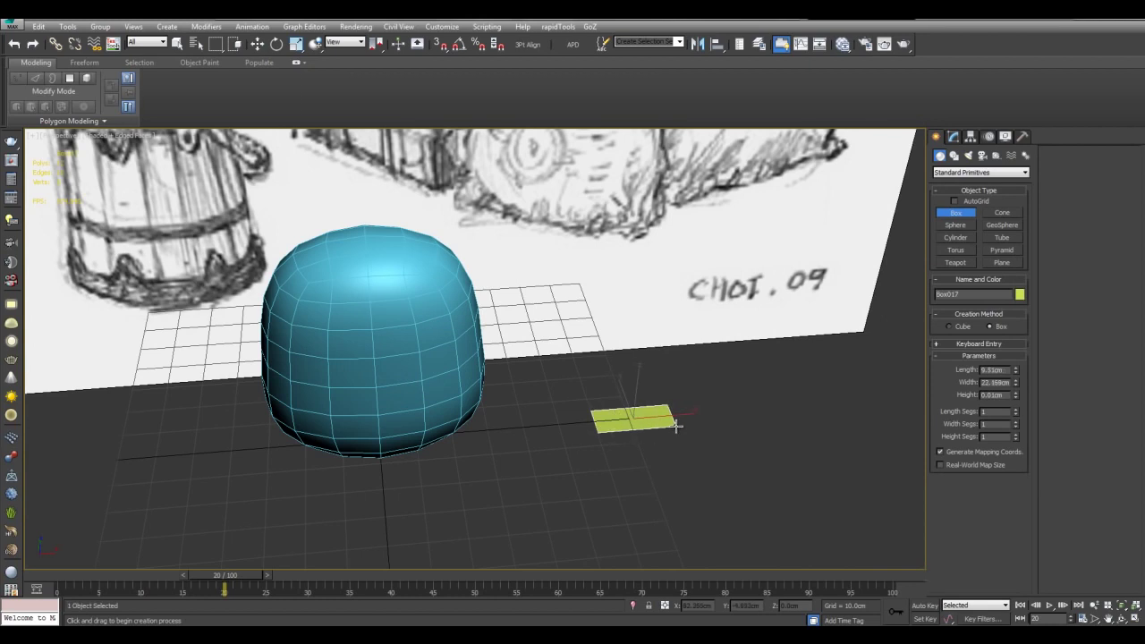
{"action": "left_click", "coordinate": [675, 396]}
{"action": "key", "text": "w"}
{"action": "key", "text": "z"}
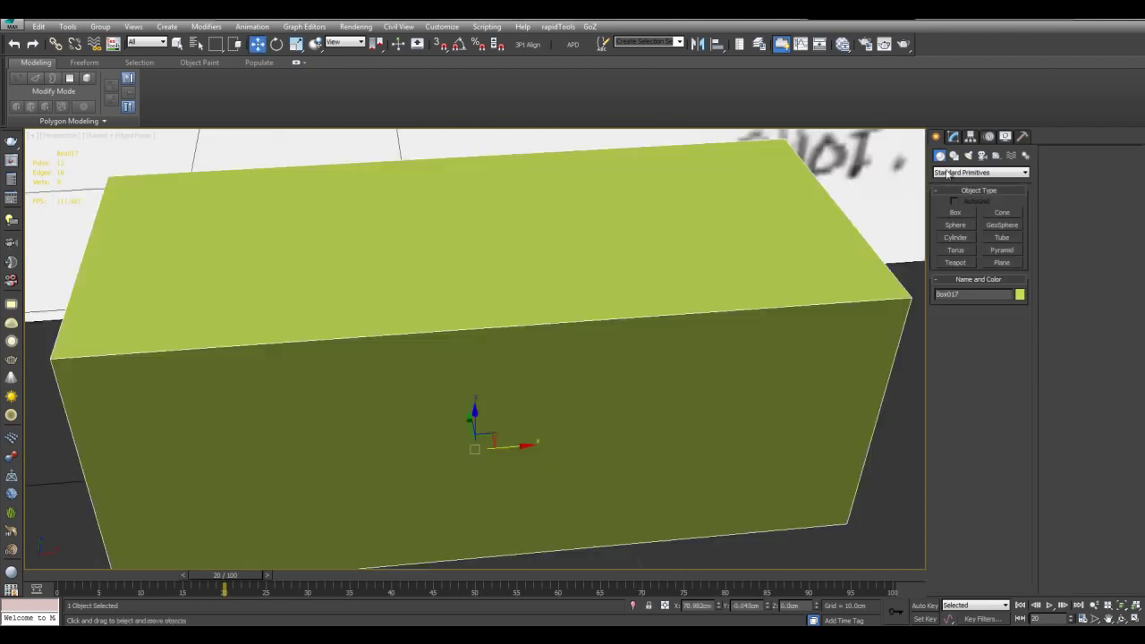
Apply TurboSmooth with 2 iterations to the small box
{"action": "left_click", "coordinate": [952, 136]}
{"action": "scroll", "coordinate": [805, 263], "scroll_direction": "down", "scroll_amount": 4}
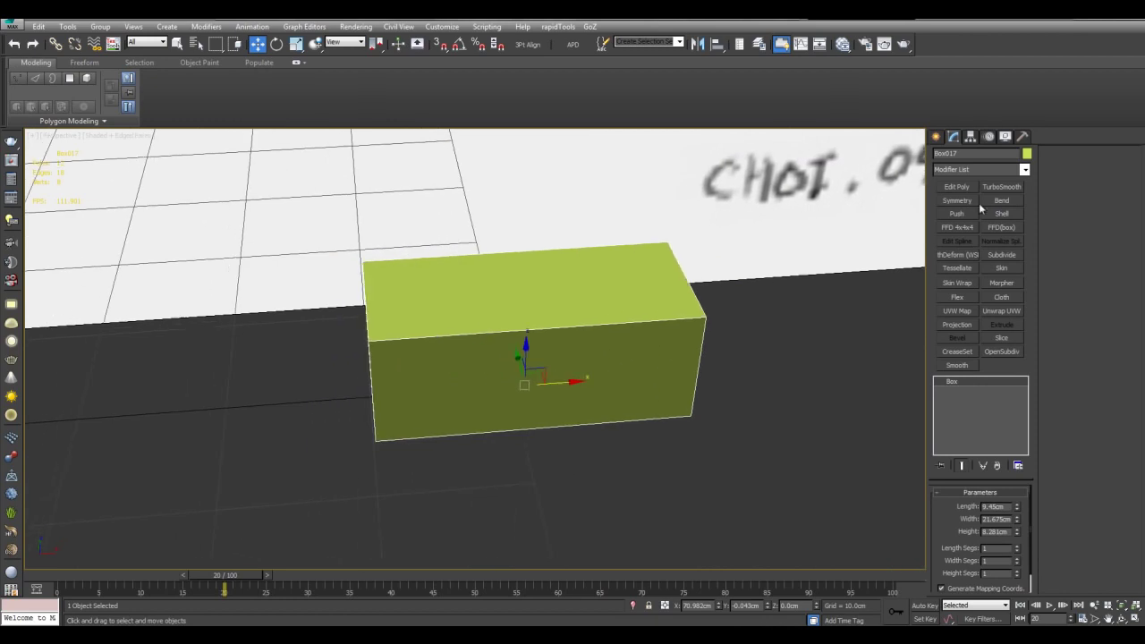
{"action": "left_click", "coordinate": [999, 187]}
{"action": "scroll", "coordinate": [759, 348], "scroll_direction": "down", "scroll_amount": 5}
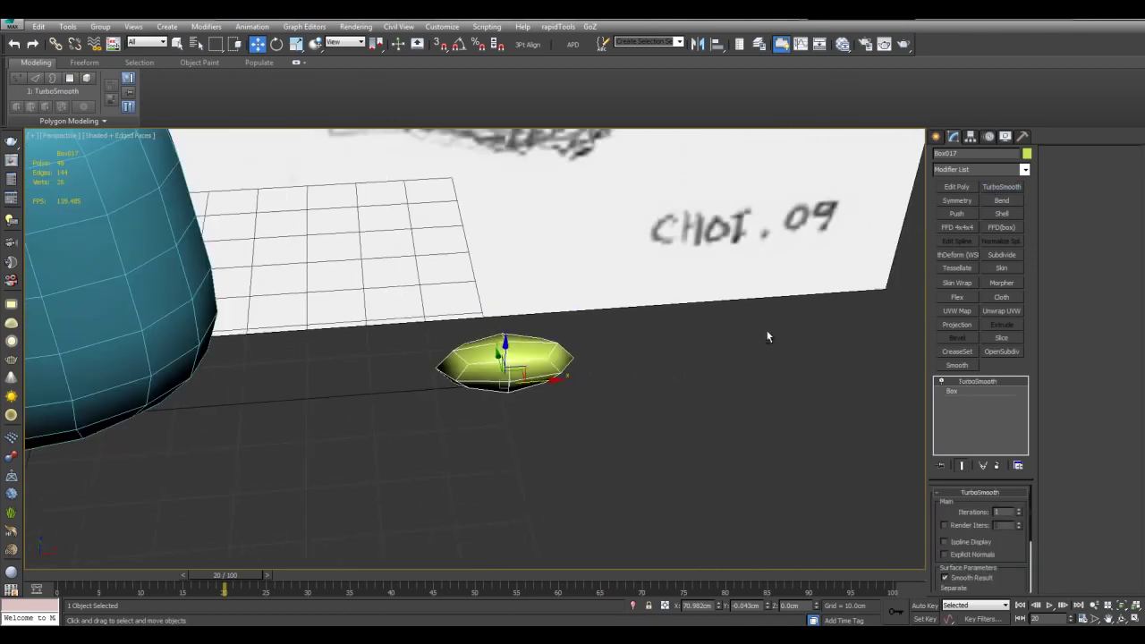
{"action": "scroll", "coordinate": [760, 347], "scroll_direction": "up", "scroll_amount": 3}
{"action": "left_click", "coordinate": [1020, 510]}
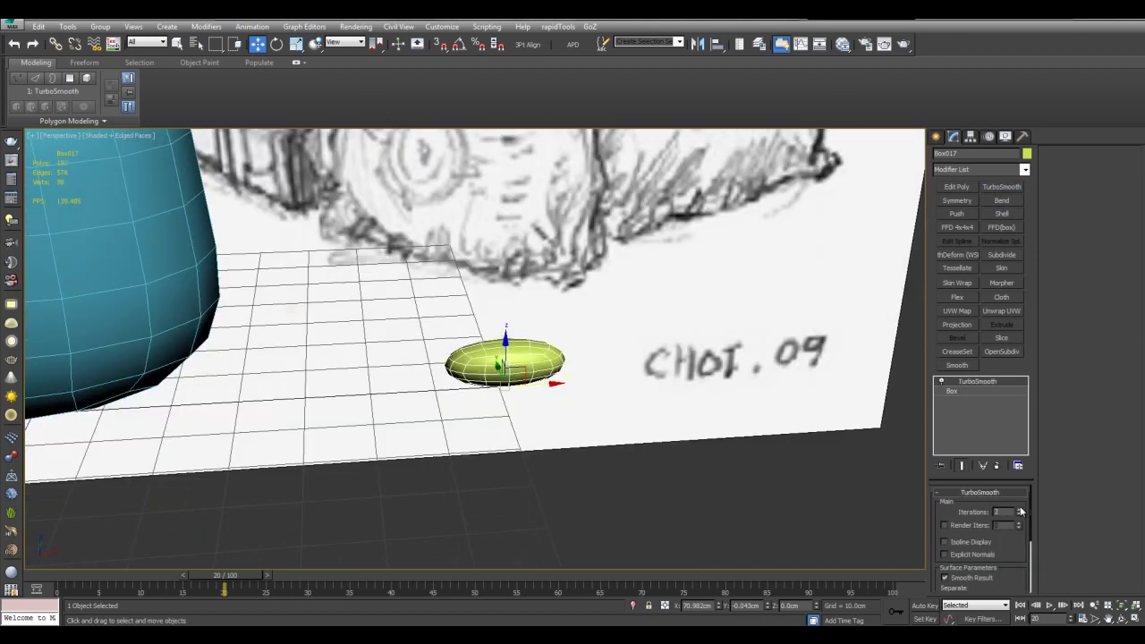
Add a 4x4x4 FFD(box) modifier to the small smoothed box and shift its control points into an uneven potato shape
{"action": "scroll", "coordinate": [805, 403], "scroll_direction": "up", "scroll_amount": 4}
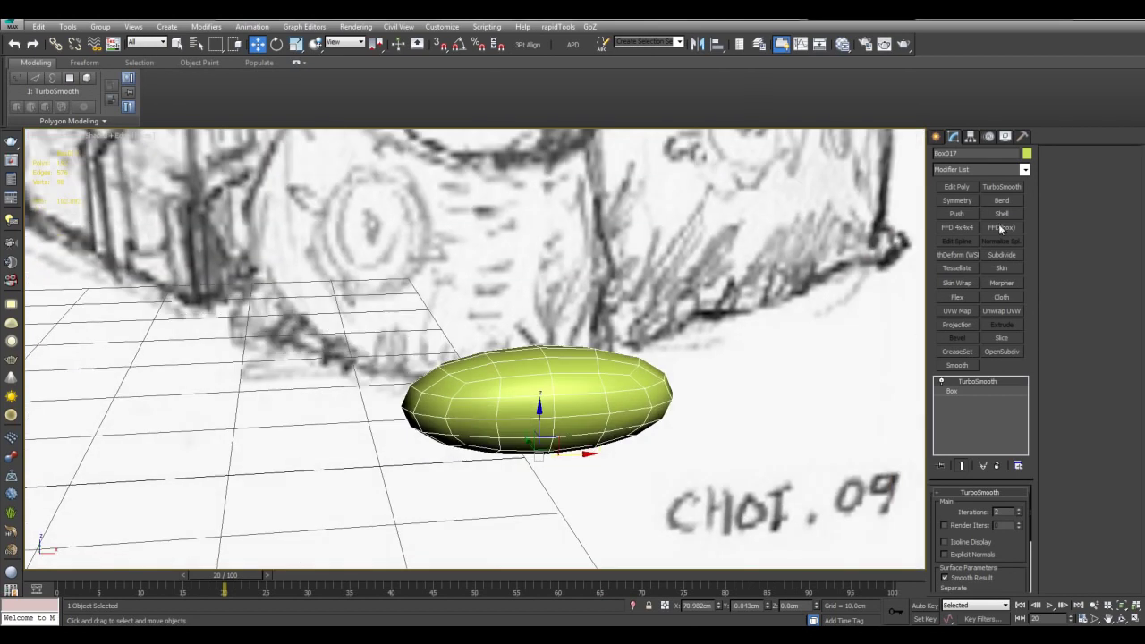
{"action": "left_click", "coordinate": [1002, 229]}
{"action": "middle_click_drag", "start_coordinate": [609, 306], "coordinate": [578, 299], "text": "alt"}
{"action": "key", "text": "1"}
{"action": "middle_click_drag", "start_coordinate": [426, 306], "coordinate": [341, 282], "text": "alt"}
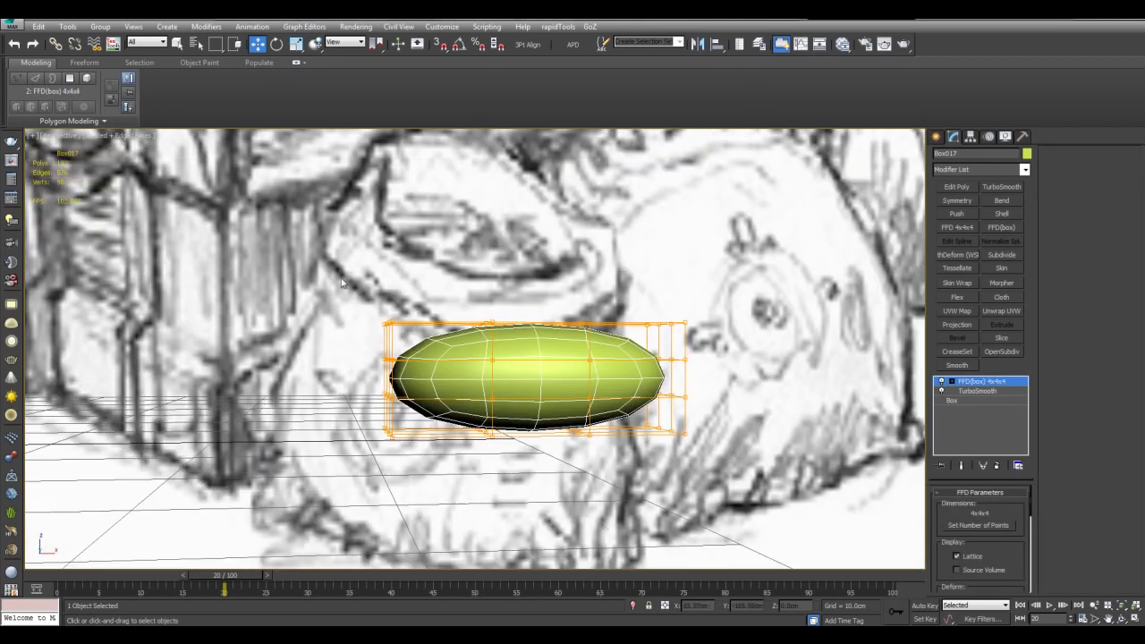
{"action": "left_click_drag", "start_coordinate": [512, 373], "coordinate": [512, 372]}
{"action": "middle_click_drag", "start_coordinate": [432, 309], "coordinate": [579, 289], "text": "alt"}
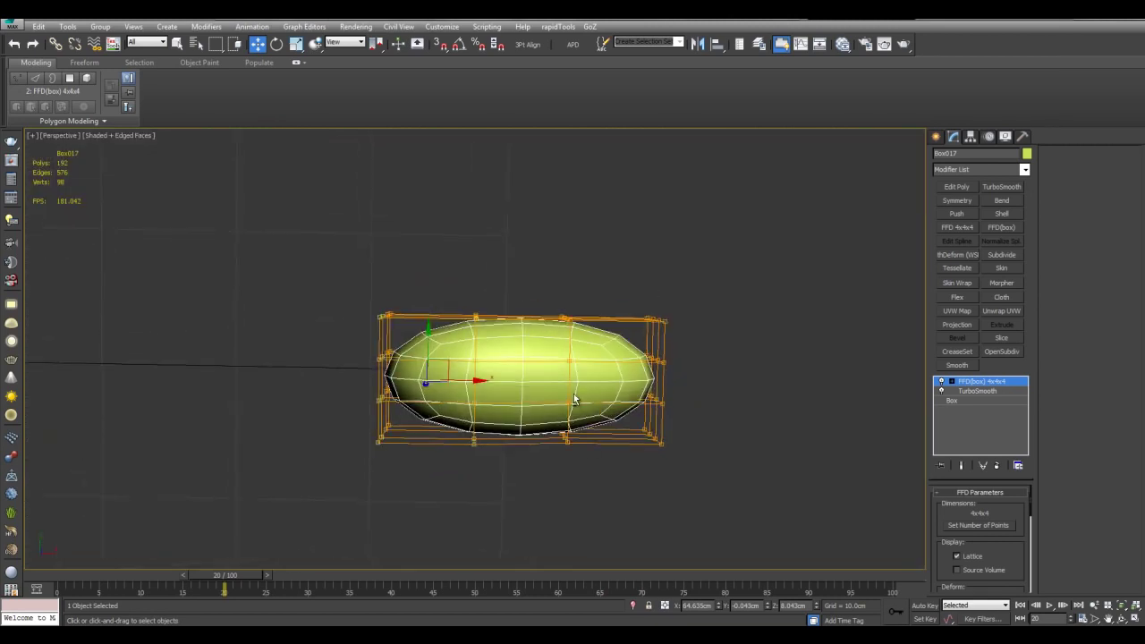
{"action": "middle_click_drag", "start_coordinate": [575, 399], "coordinate": [540, 263], "text": "alt"}
{"action": "left_click_drag", "start_coordinate": [683, 337], "coordinate": [684, 337]}
{"action": "middle_click_drag", "start_coordinate": [683, 337], "coordinate": [520, 308], "text": "alt"}
{"action": "left_click_drag", "start_coordinate": [489, 481], "coordinate": [489, 481]}
{"action": "left_click_drag", "start_coordinate": [422, 414], "coordinate": [423, 424]}
{"action": "middle_click_drag", "start_coordinate": [550, 427], "coordinate": [554, 424]}
{"action": "key", "text": "1"}
{"action": "key", "text": "q"}
Convert the small potato shape to an Editable Poly
{"action": "left_click", "coordinate": [613, 454]}
{"action": "scroll", "coordinate": [613, 453], "scroll_direction": "down", "scroll_amount": 4}
{"action": "middle_click_drag", "start_coordinate": [613, 453], "coordinate": [555, 357], "text": "alt"}
{"action": "left_click", "coordinate": [525, 356]}
{"action": "right_click", "coordinate": [554, 357]}
{"action": "mouse_move", "coordinate": [579, 479]}
{"action": "left_click", "coordinate": [690, 488]}
{"action": "middle_click_drag", "start_coordinate": [688, 483], "coordinate": [635, 380], "text": "alt"}
{"action": "middle_click_drag", "start_coordinate": [704, 427], "coordinate": [725, 443]}
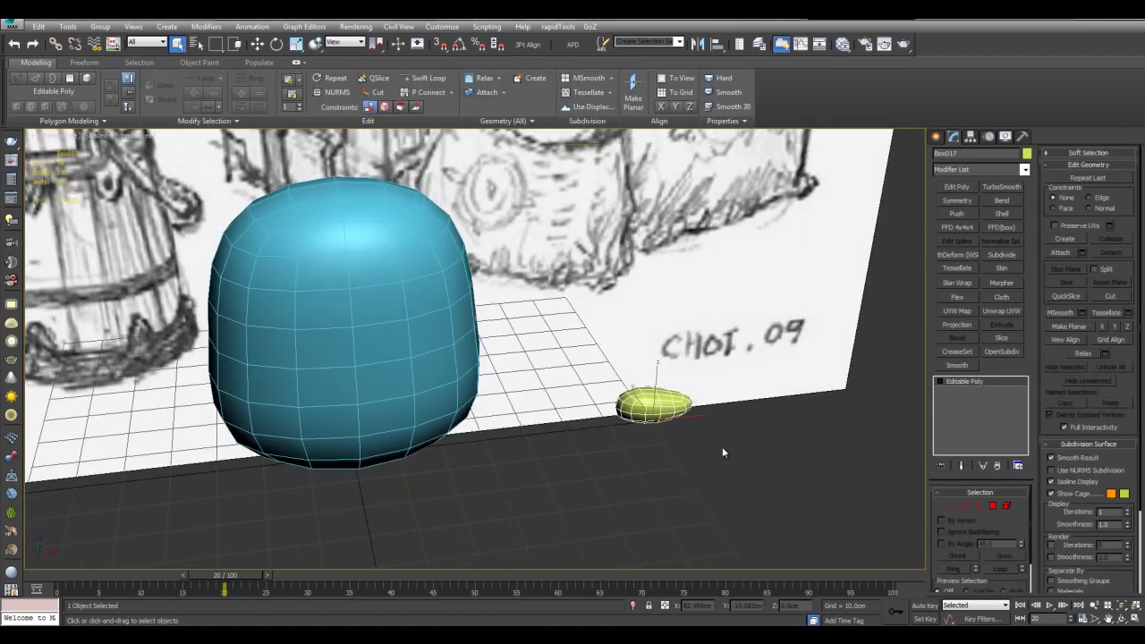
Configure Object Paint with a target surface and the potato shape as paint object, and activate painting with the listed object
{"action": "left_click", "coordinate": [199, 62]}
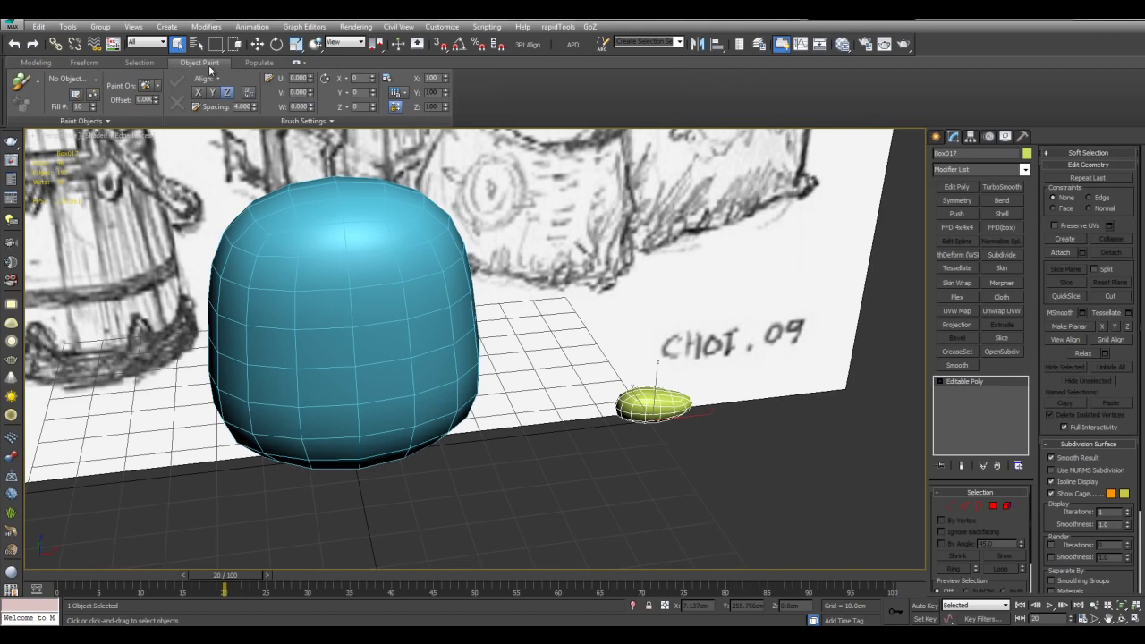
{"action": "left_click", "coordinate": [157, 86]}
{"action": "left_click", "coordinate": [115, 128]}
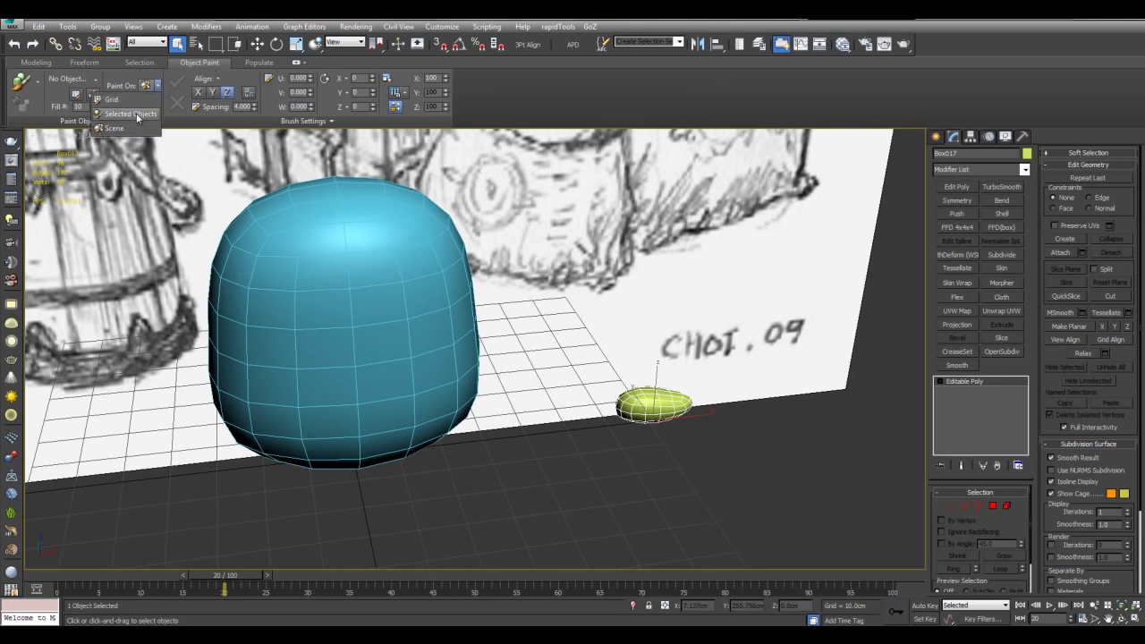
{"action": "left_click", "coordinate": [93, 95]}
{"action": "left_click", "coordinate": [637, 404]}
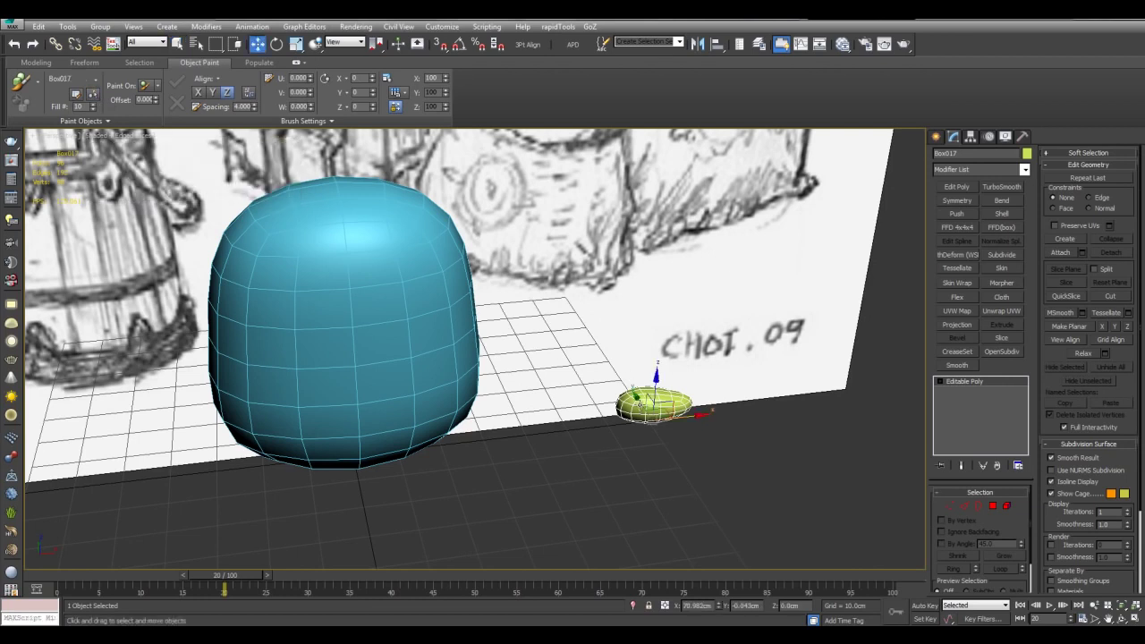
{"action": "left_click", "coordinate": [40, 84]}
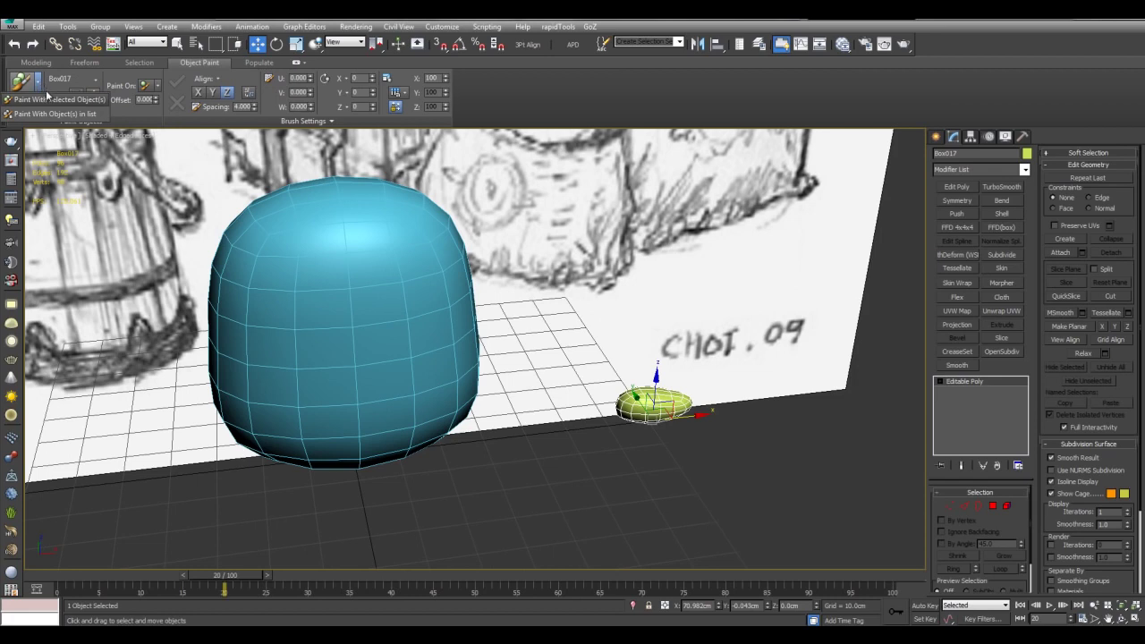
{"action": "left_click", "coordinate": [52, 114]}
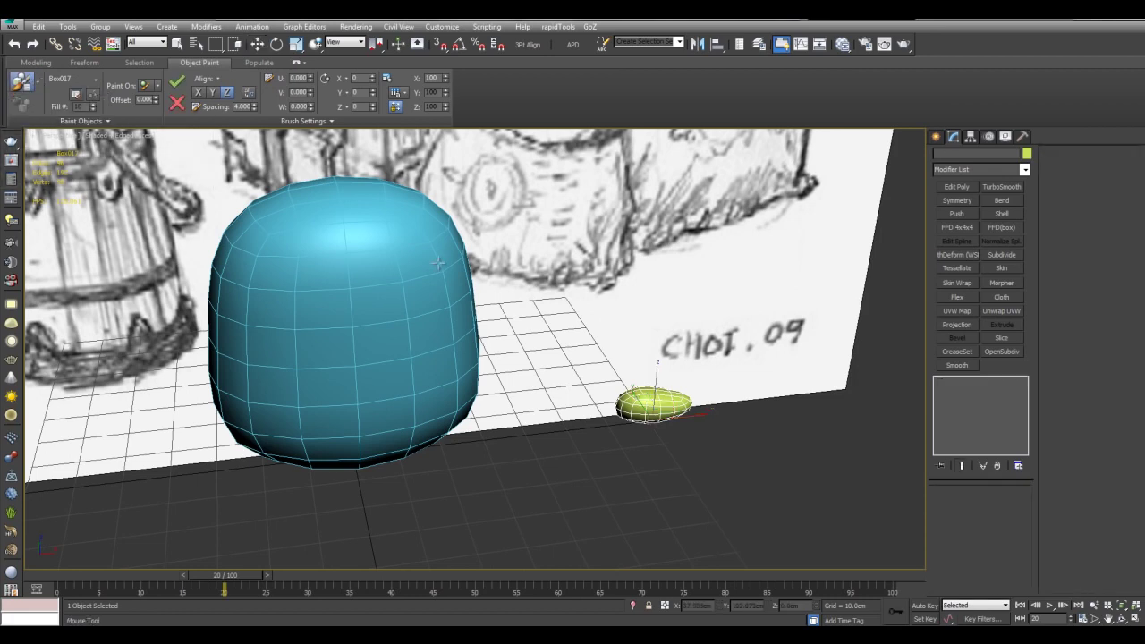
Scale up the potato shape beside the blue body
{"action": "mouse_move", "coordinate": [440, 263]}
{"action": "middle_mouse_down"}
{"action": "mouse_move", "coordinate": [556, 331]}
{"action": "mouse_move", "coordinate": [708, 314]}
{"action": "mouse_move", "coordinate": [693, 295]}
{"action": "middle_mouse_up"}
{"action": "key", "text": "r"}
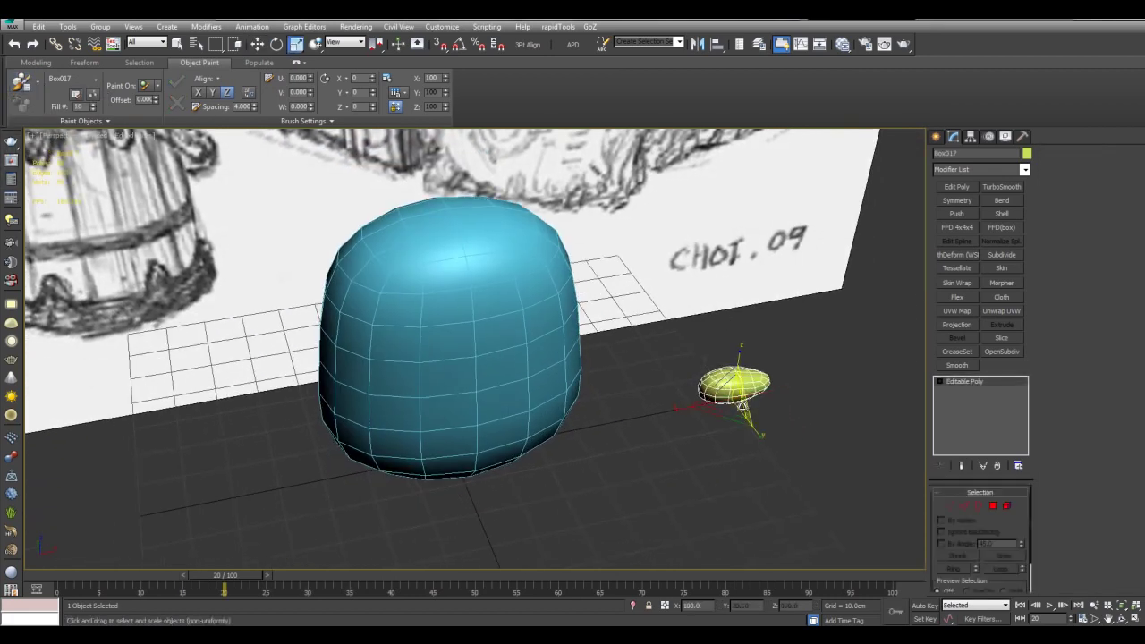
{"action": "left_click_drag", "start_coordinate": [742, 405], "coordinate": [722, 378]}
{"action": "key", "text": "q"}
Select the blue body and paint potato copies across its front and upper surface
{"action": "left_click", "coordinate": [503, 340]}
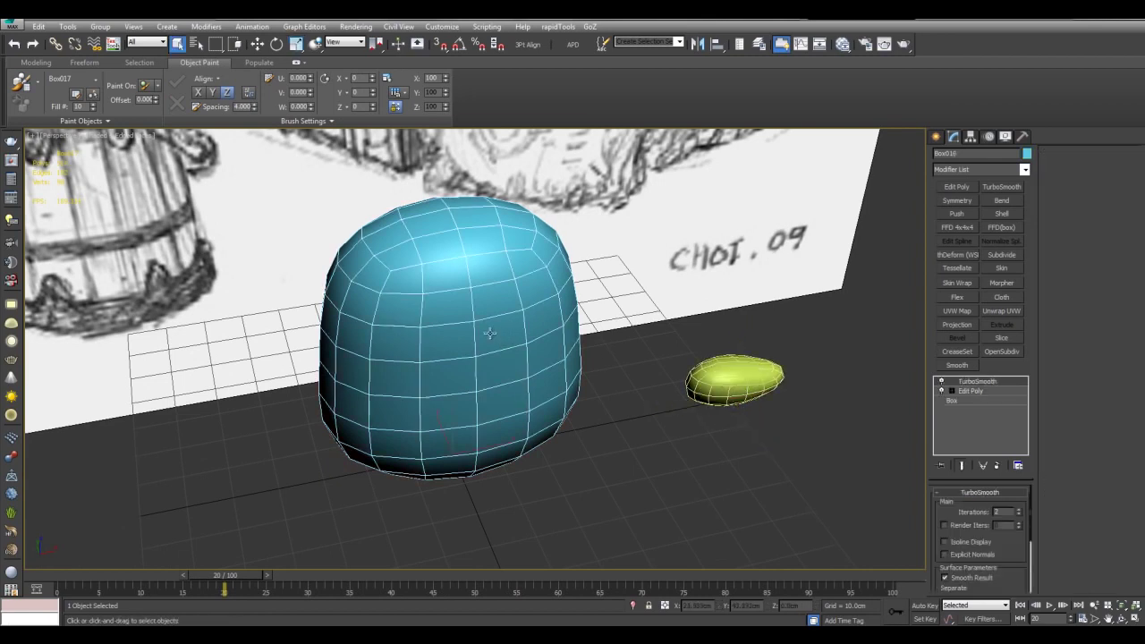
{"action": "left_click", "coordinate": [22, 81]}
{"action": "middle_click_drag", "start_coordinate": [456, 304], "coordinate": [497, 344]}
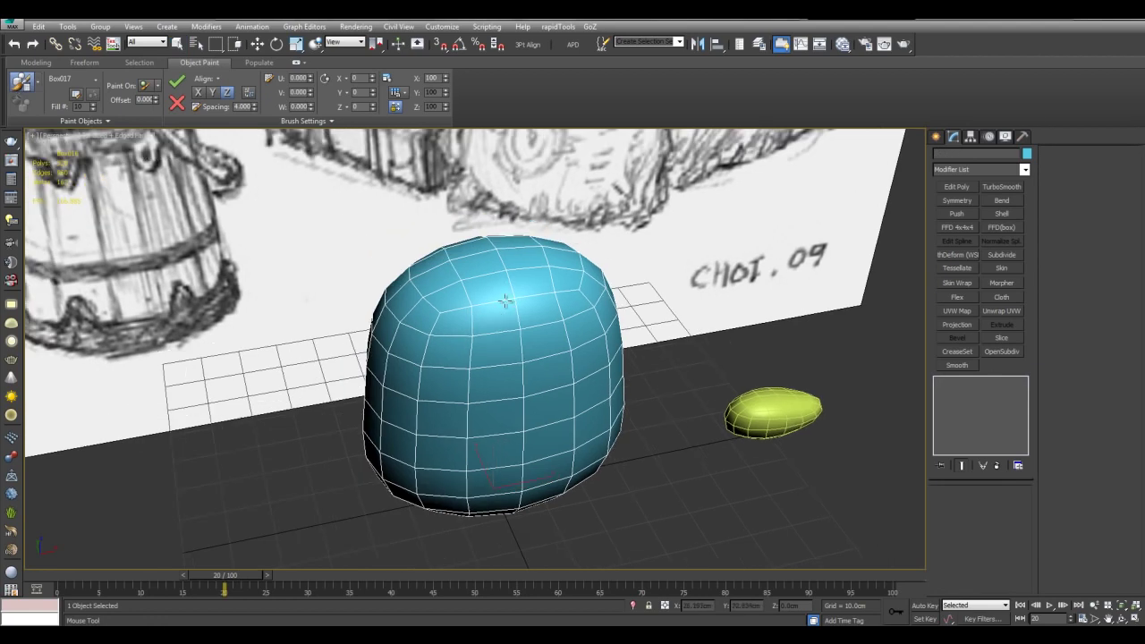
{"action": "left_click", "coordinate": [497, 344]}
{"action": "left_click", "coordinate": [456, 354]}
{"action": "left_click", "coordinate": [391, 378]}
{"action": "left_click", "coordinate": [397, 441]}
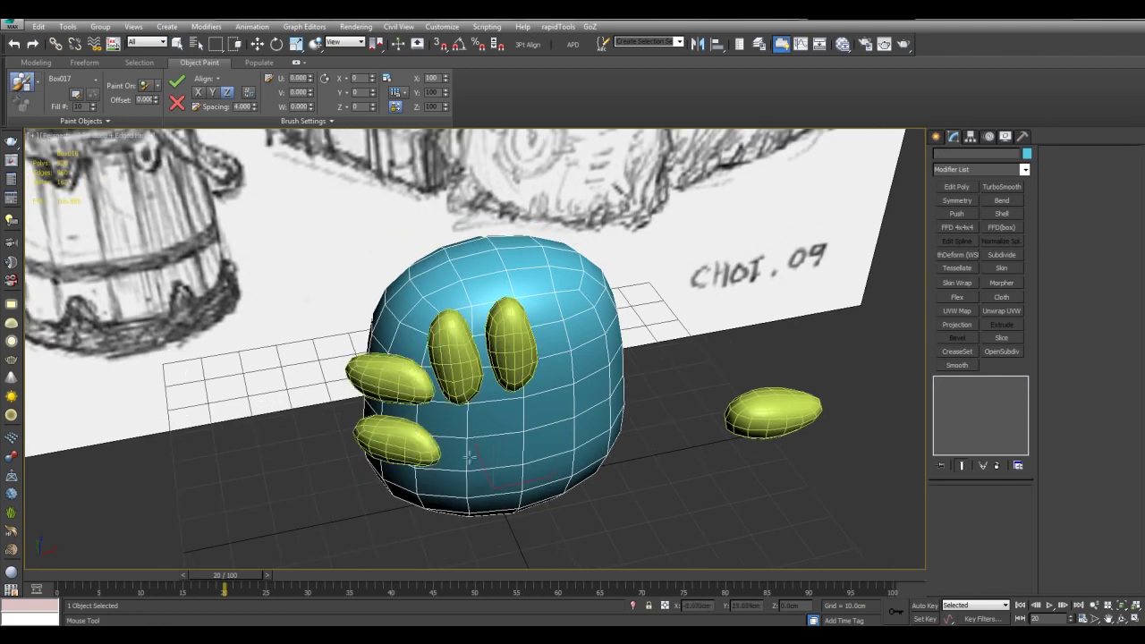
{"action": "left_click", "coordinate": [477, 467]}
{"action": "left_click", "coordinate": [521, 419]}
{"action": "left_click", "coordinate": [569, 437]}
{"action": "left_click", "coordinate": [576, 372]}
{"action": "left_click_drag", "start_coordinate": [537, 279], "coordinate": [500, 279]}
{"action": "left_click", "coordinate": [394, 288]}
Paint more potato copies around the remaining sides of the blue body until it is mostly covered
{"action": "middle_click_drag", "start_coordinate": [408, 340], "coordinate": [503, 337], "text": "alt"}
{"action": "left_click", "coordinate": [569, 320]}
{"action": "left_click", "coordinate": [474, 363]}
{"action": "left_click", "coordinate": [470, 437]}
{"action": "left_click", "coordinate": [492, 485]}
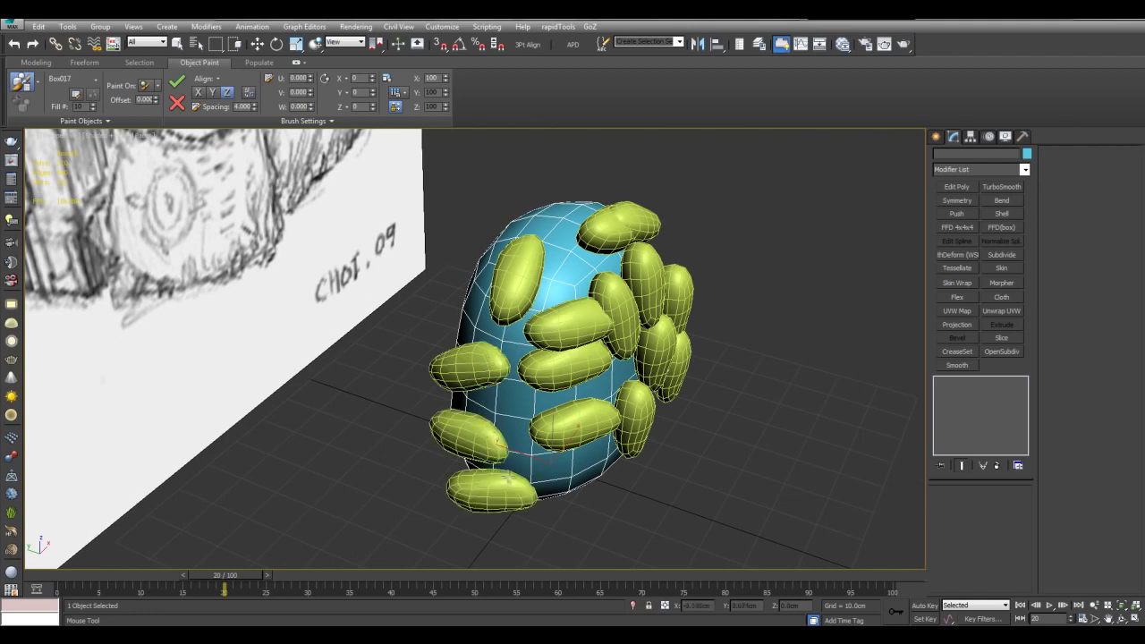
{"action": "left_click", "coordinate": [586, 474]}
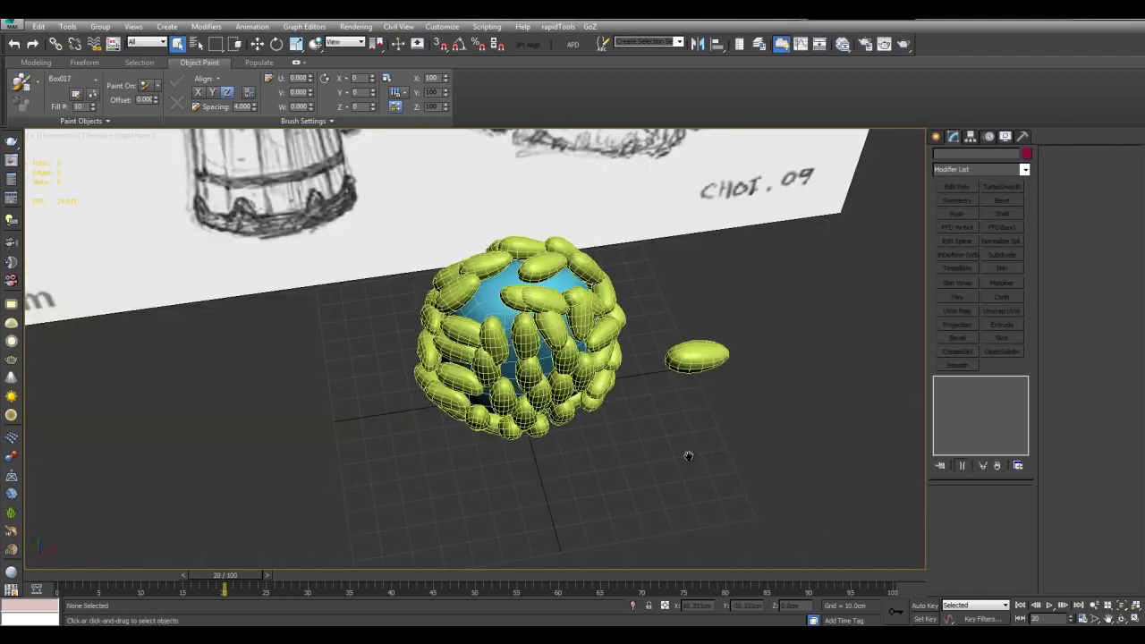
Select several painted potatoes around the body and enlarge them to vary their sizes
{"action": "mouse_move", "coordinate": [572, 364]}
{"action": "middle_mouse_down", "text": "alt"}
{"action": "mouse_move", "coordinate": [570, 390]}
{"action": "mouse_move", "coordinate": [569, 356]}
{"action": "middle_mouse_up", "text": "alt"}
{"action": "left_click", "coordinate": [567, 354]}
{"action": "left_click", "coordinate": [467, 411], "text": "ctrl"}
{"action": "left_click", "coordinate": [573, 406], "text": "ctrl"}
{"action": "key", "text": "r"}
{"action": "left_click_drag", "start_coordinate": [533, 386], "coordinate": [523, 366]}
{"action": "key", "text": "z"}
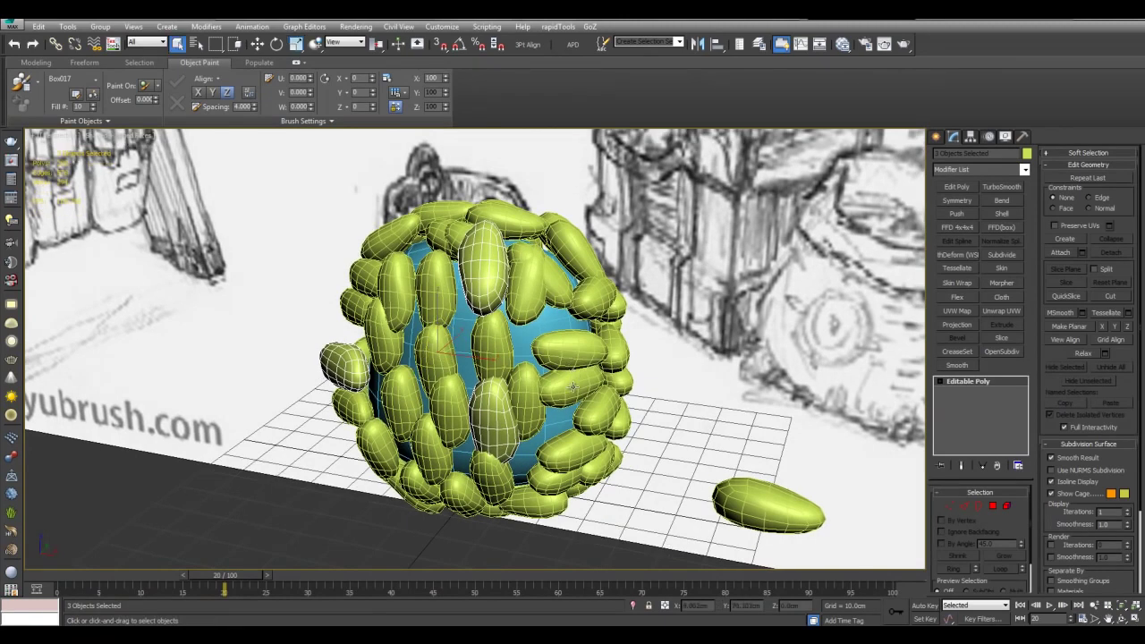
{"action": "left_click_drag", "start_coordinate": [564, 376], "coordinate": [561, 359]}
{"action": "key", "text": "q"}
{"action": "left_click", "coordinate": [409, 537]}
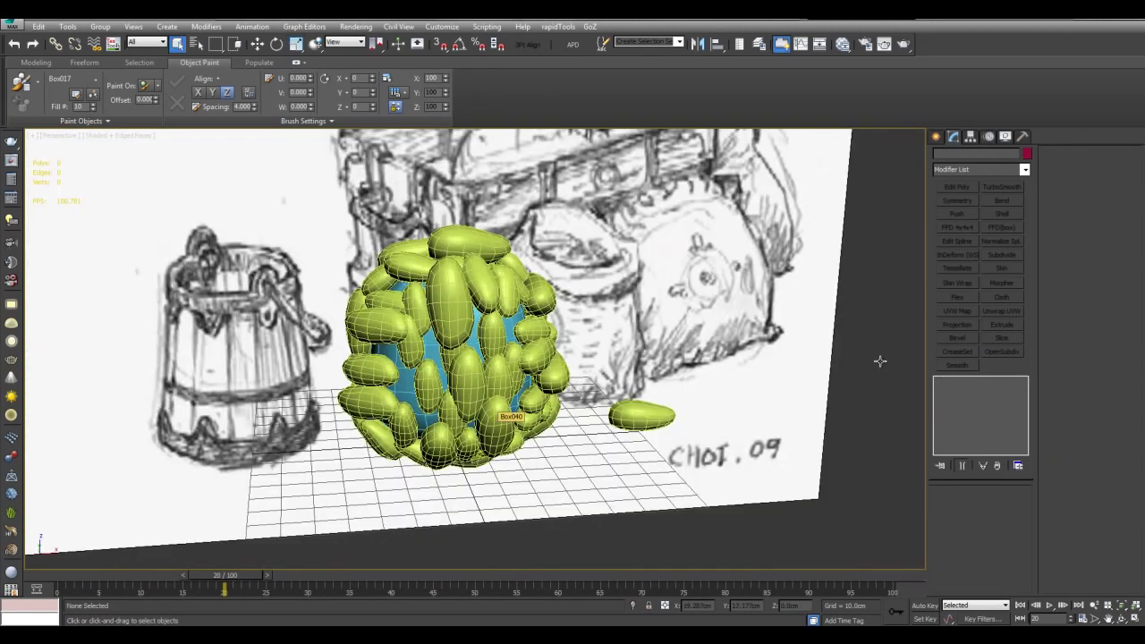
Select all the painted potatoes, isolate them and make them unique
{"action": "middle_click_drag", "start_coordinate": [374, 341], "coordinate": [383, 287], "text": "alt"}
{"action": "left_click_drag", "start_coordinate": [322, 250], "coordinate": [599, 515]}
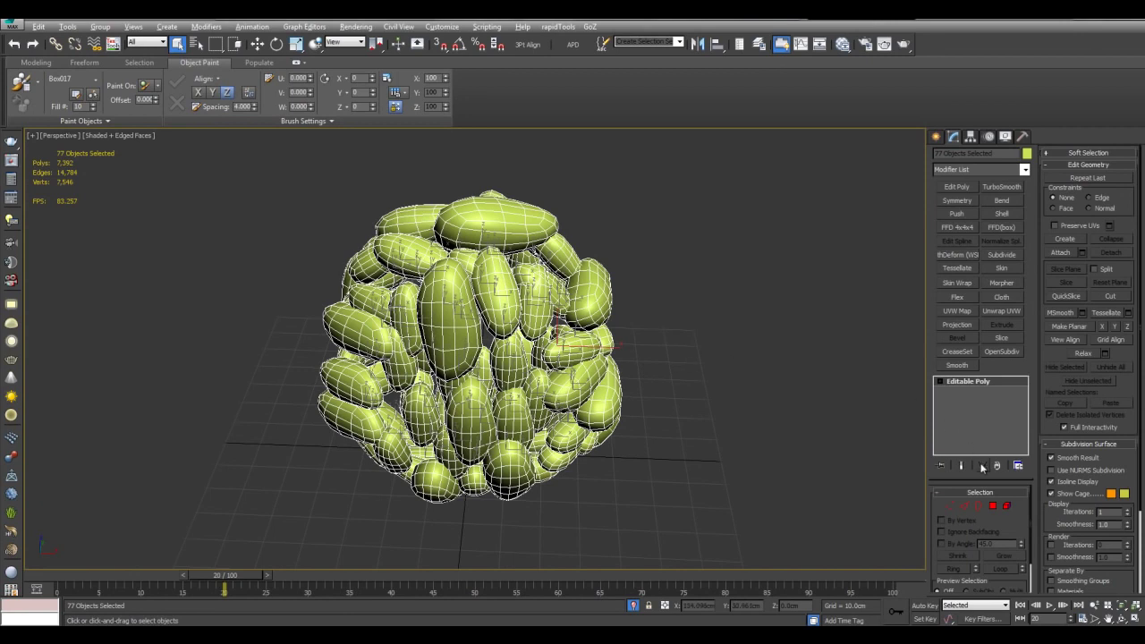
{"action": "left_click", "coordinate": [982, 466]}
{"action": "left_click", "coordinate": [629, 364]}
Attach all the other painted potatoes to one potato so they form a single editable poly object
{"action": "left_click", "coordinate": [517, 232]}
{"action": "middle_click_drag", "start_coordinate": [530, 260], "coordinate": [644, 298]}
{"action": "left_click", "coordinate": [614, 320]}
{"action": "left_click", "coordinate": [1082, 254]}
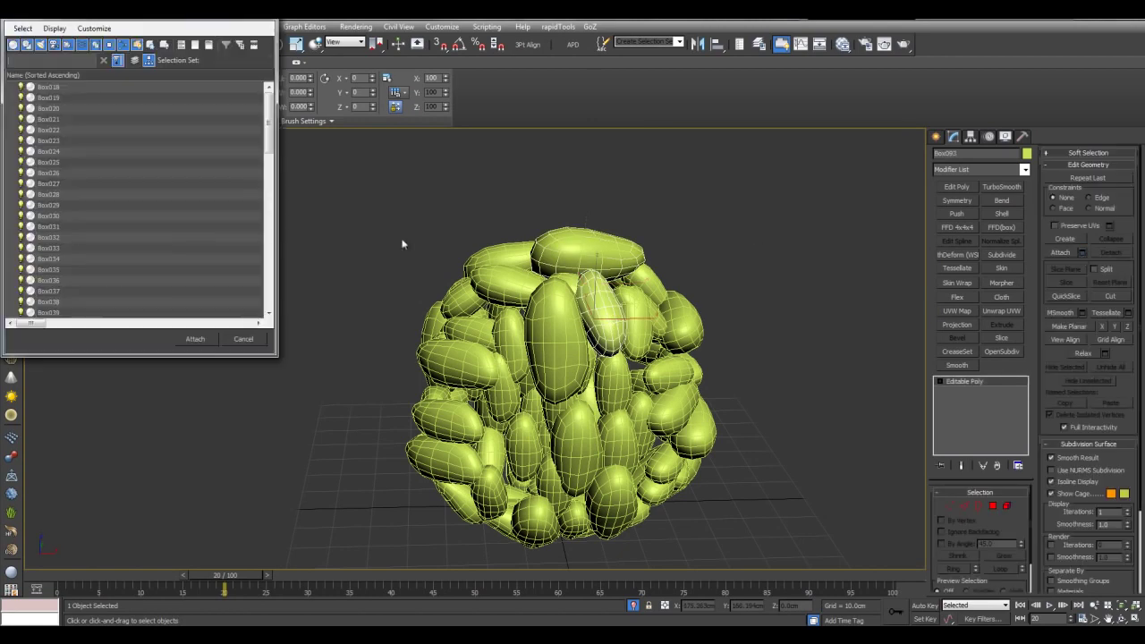
{"action": "left_click", "coordinate": [198, 236]}
{"action": "key", "text": "ctrl+a"}
{"action": "left_click", "coordinate": [192, 337]}
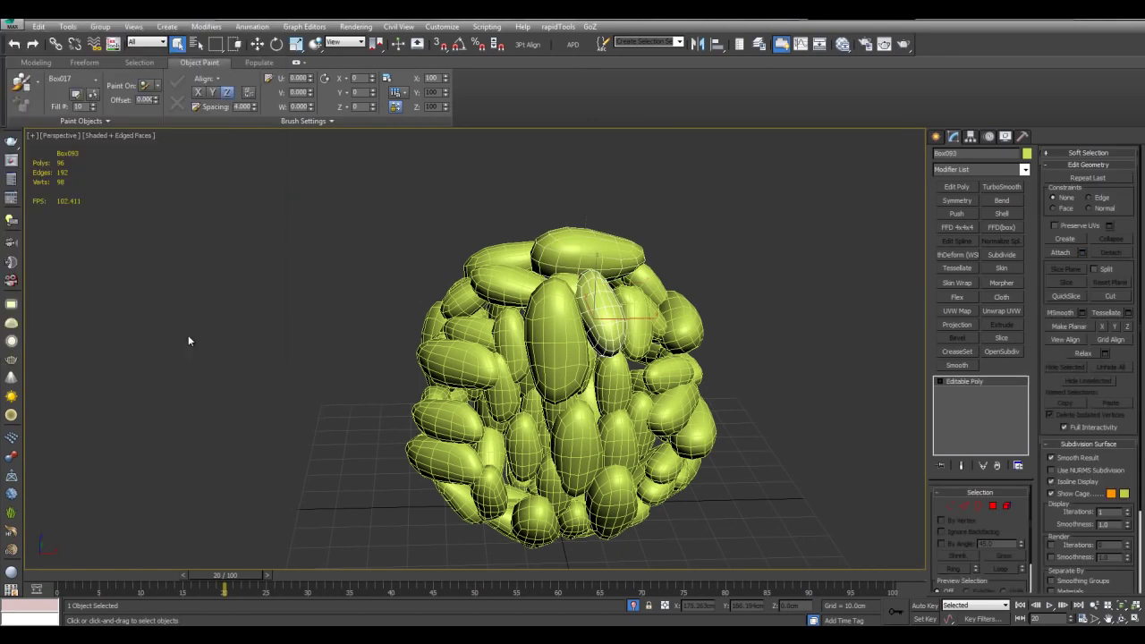
Attach the blue base body to the potato mesh and name the combined object potatoes
{"action": "middle_click_drag", "start_coordinate": [765, 365], "coordinate": [741, 370], "text": "alt"}
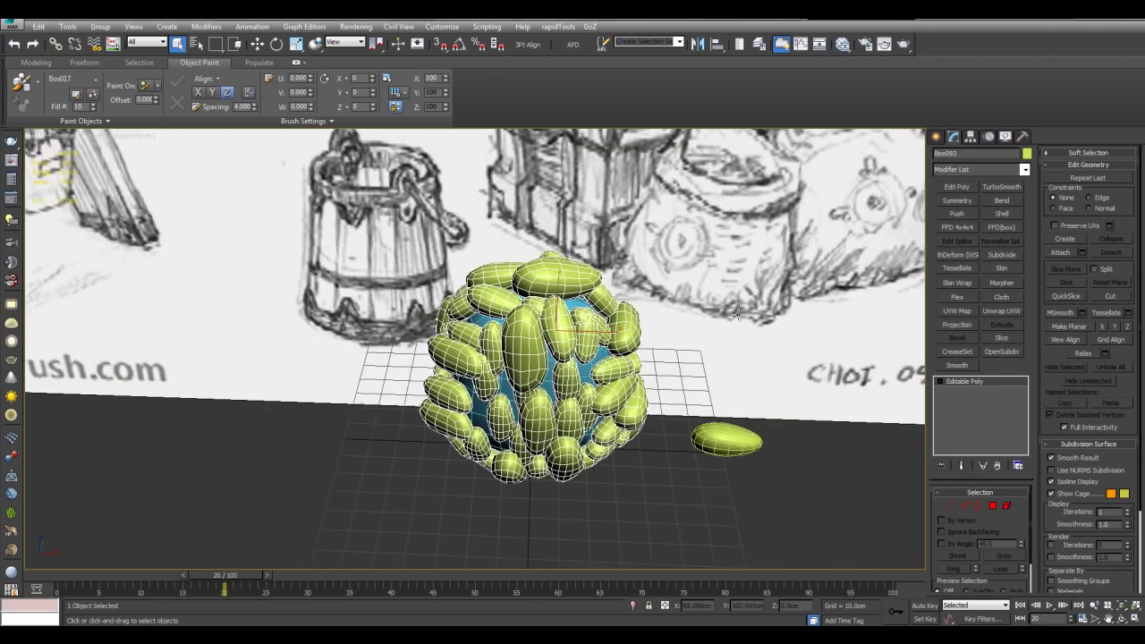
{"action": "left_click", "coordinate": [1070, 254]}
{"action": "left_click", "coordinate": [633, 381]}
{"action": "key", "text": "w"}
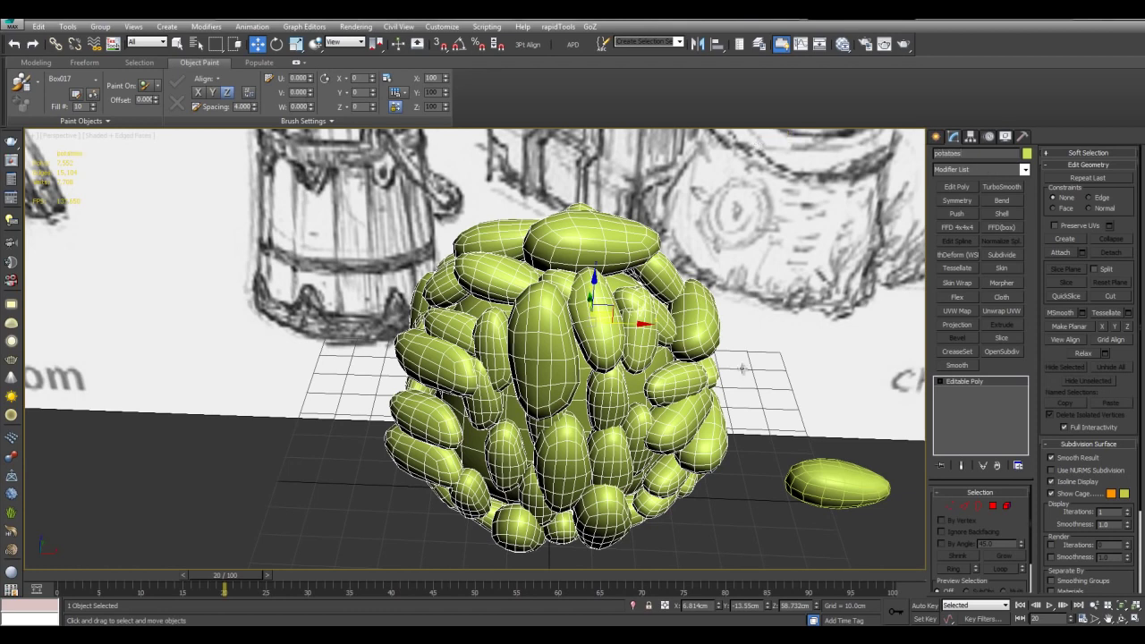
{"action": "middle_click_drag", "start_coordinate": [793, 489], "coordinate": [746, 467]}
{"action": "key", "text": "q"}
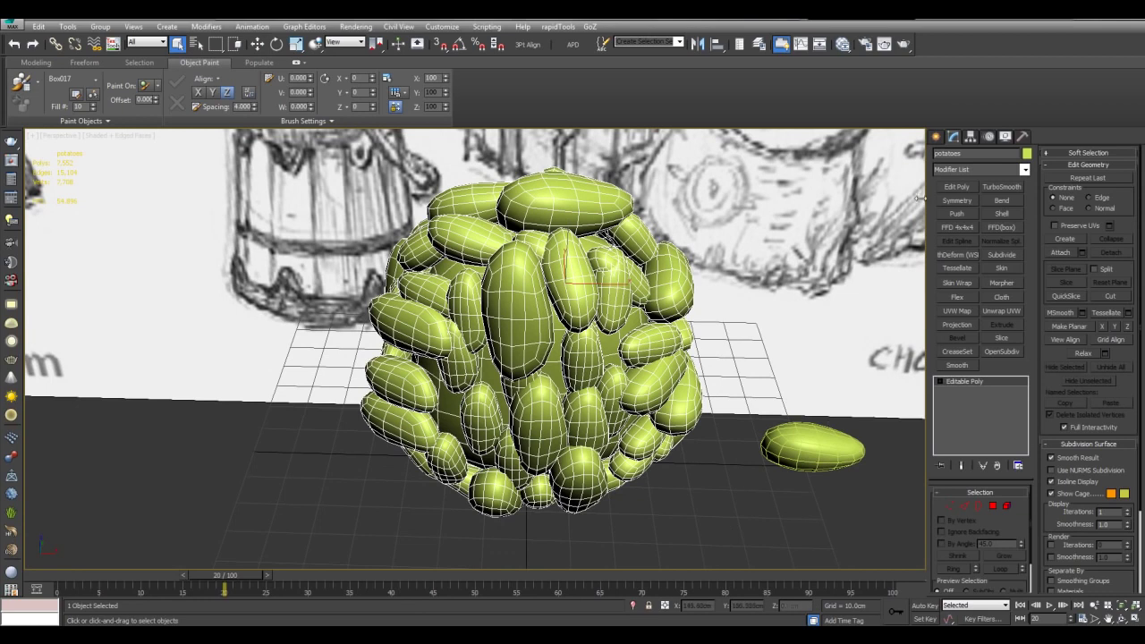
Center the pivot of the combined potatoes object
{"action": "left_click", "coordinate": [972, 136]}
{"action": "left_click", "coordinate": [980, 212]}
{"action": "left_click", "coordinate": [972, 213]}
{"action": "left_click", "coordinate": [955, 139]}
{"action": "middle_click_drag", "start_coordinate": [641, 301], "coordinate": [635, 304]}
Rotate the potatoes object -90 degrees about X with angle snap and isolate it
{"action": "key", "text": "a"}
{"action": "key", "text": "e"}
{"action": "scroll", "coordinate": [519, 358], "scroll_direction": "down", "scroll_amount": 3}
{"action": "middle_click_drag", "start_coordinate": [457, 353], "coordinate": [519, 367], "text": "alt"}
{"action": "middle_click_drag", "start_coordinate": [387, 315], "coordinate": [384, 400], "text": "alt"}
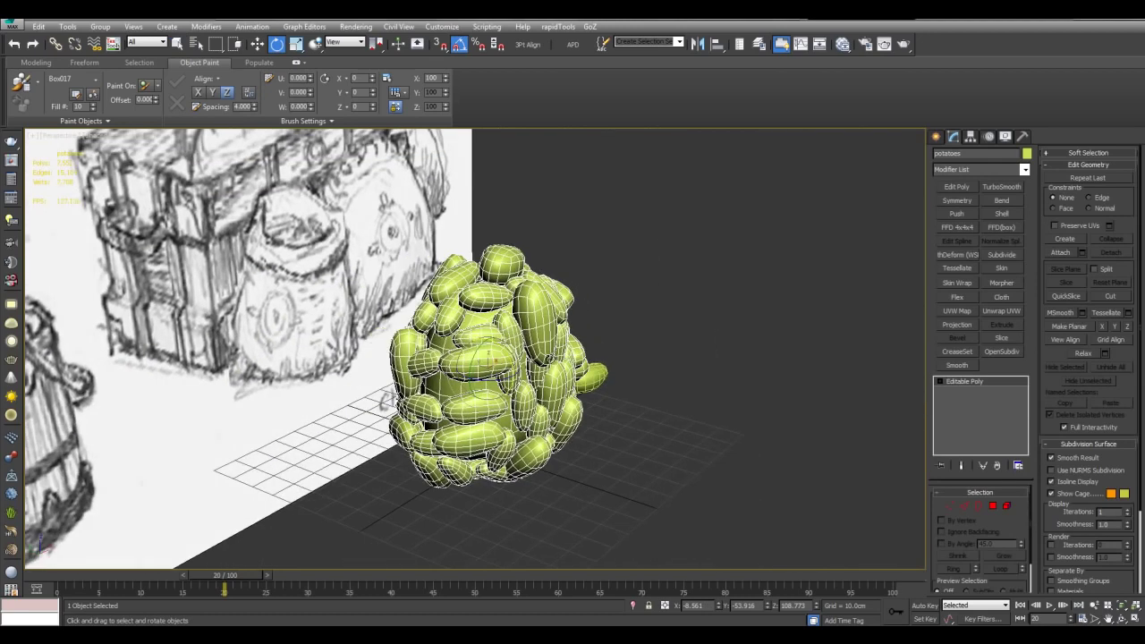
{"action": "left_click_drag", "start_coordinate": [509, 357], "coordinate": [510, 336]}
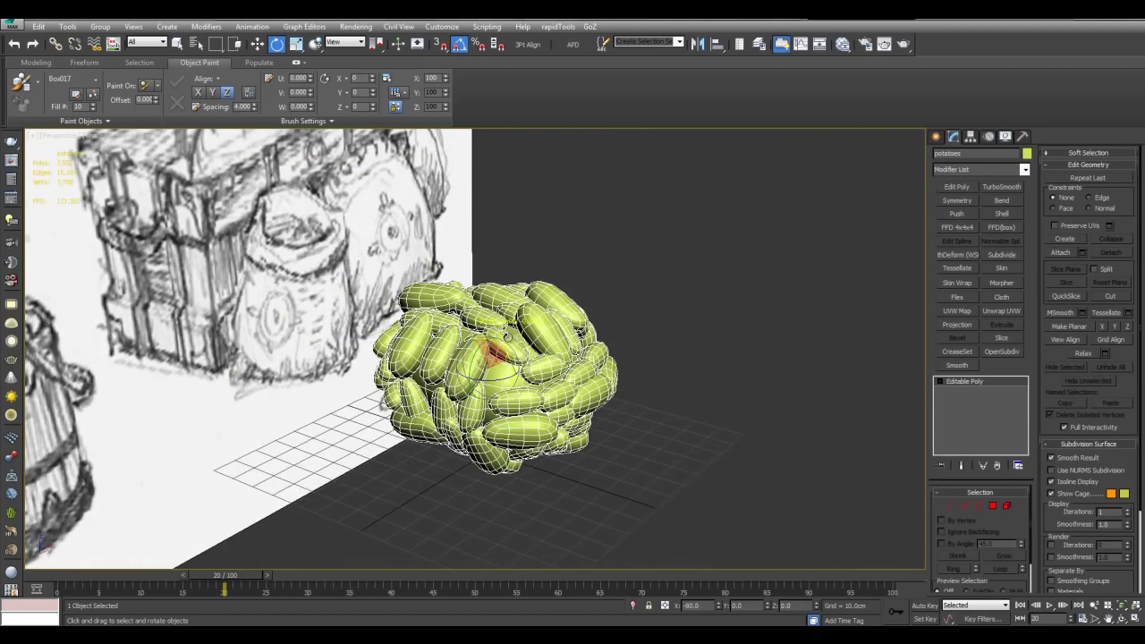
{"action": "key", "text": "q"}
{"action": "key", "text": "alt+q"}
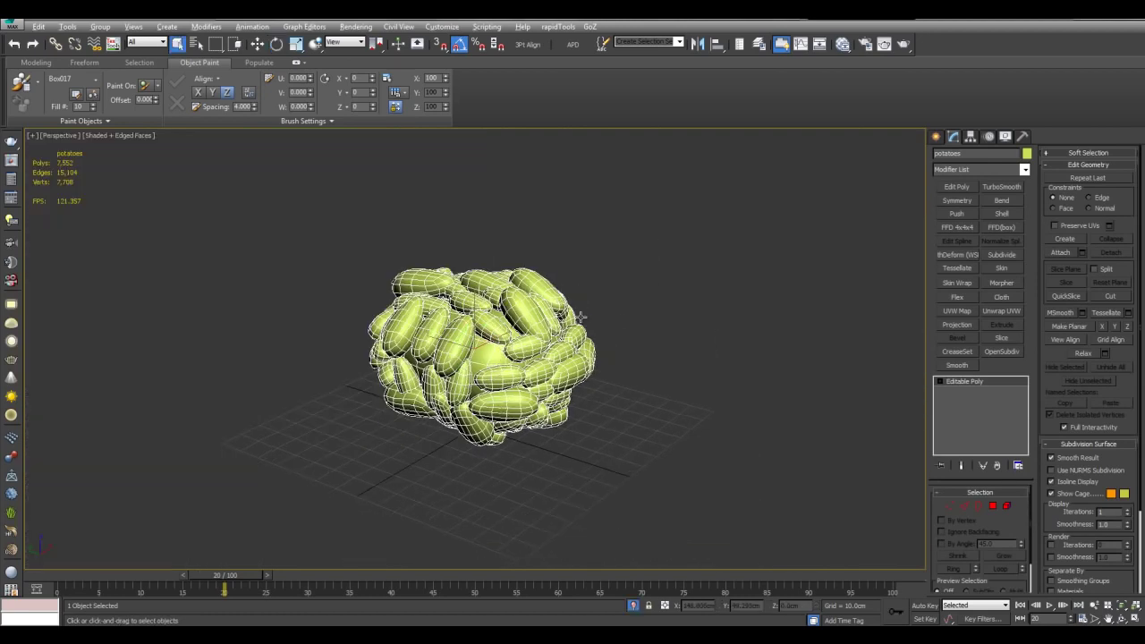
In the Top view, draw a rectangle spline about 124 cm long and 125 cm wide around the potatoes
{"action": "left_click", "coordinate": [663, 300]}
{"action": "mouse_move", "coordinate": [764, 342]}
{"action": "middle_mouse_down", "text": "alt"}
{"action": "mouse_move", "coordinate": [669, 367]}
{"action": "mouse_move", "coordinate": [659, 407]}
{"action": "mouse_move", "coordinate": [665, 399]}
{"action": "middle_mouse_up", "text": "alt"}
{"action": "middle_click_drag", "start_coordinate": [674, 340], "coordinate": [674, 365], "text": "alt"}
{"action": "key", "text": "alt+w"}
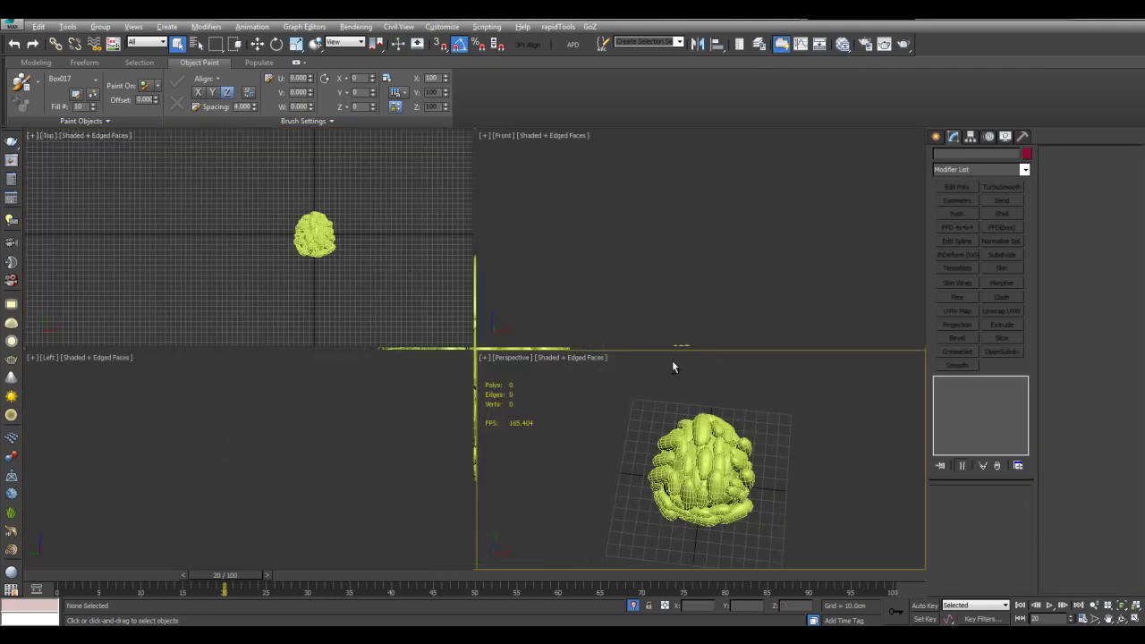
{"action": "left_click", "coordinate": [340, 277]}
{"action": "key", "text": "alt+w"}
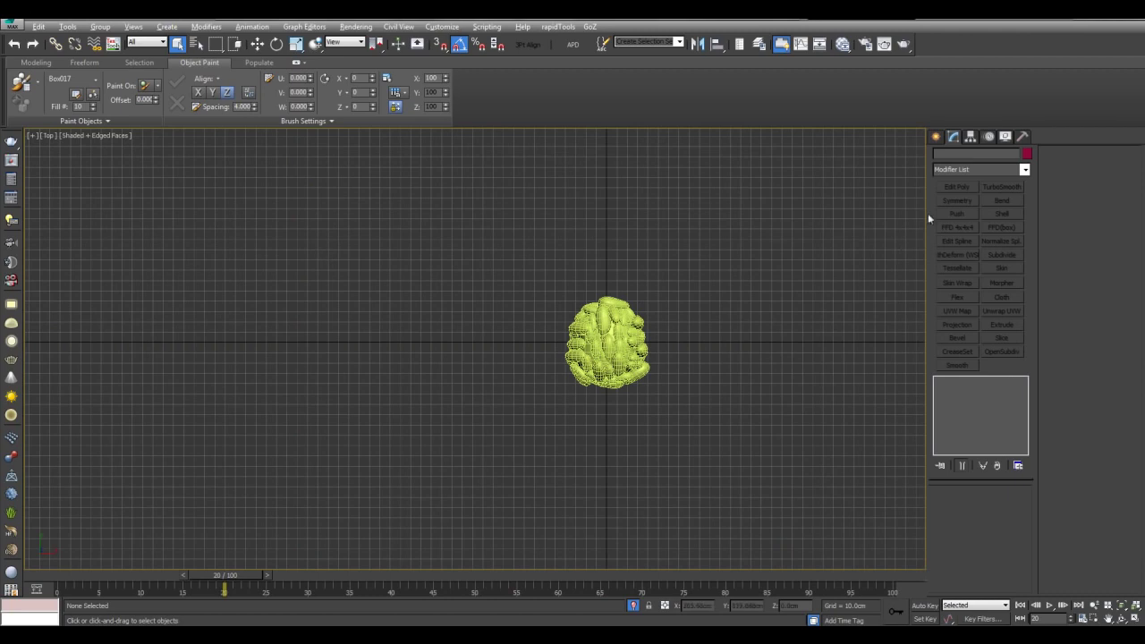
{"action": "left_click", "coordinate": [935, 137]}
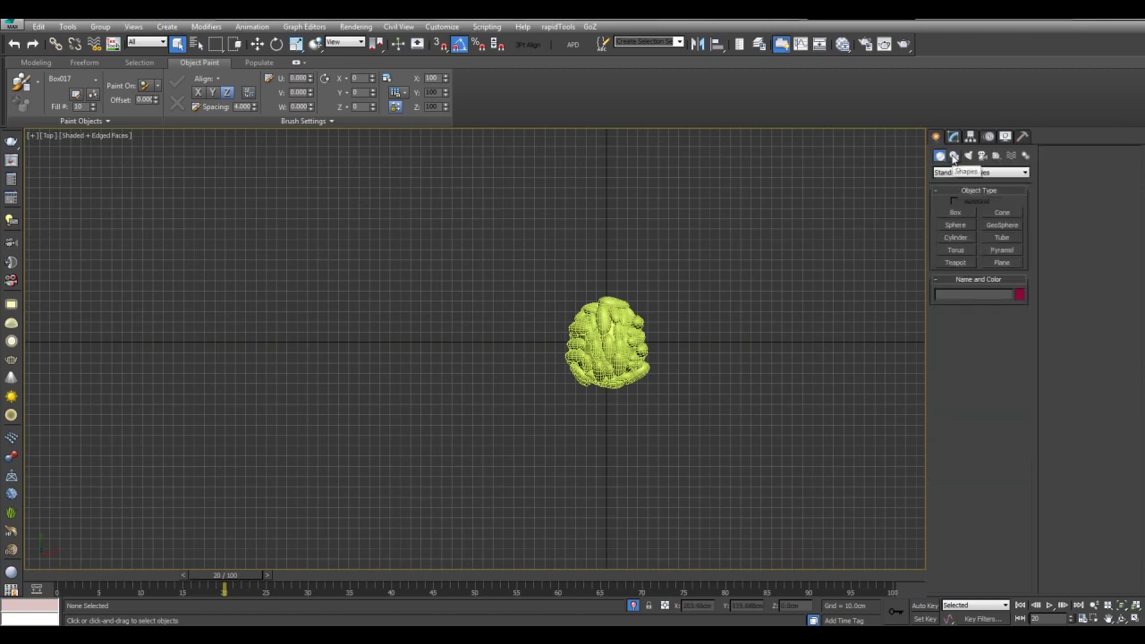
{"action": "left_click", "coordinate": [954, 156]}
{"action": "left_click", "coordinate": [984, 221]}
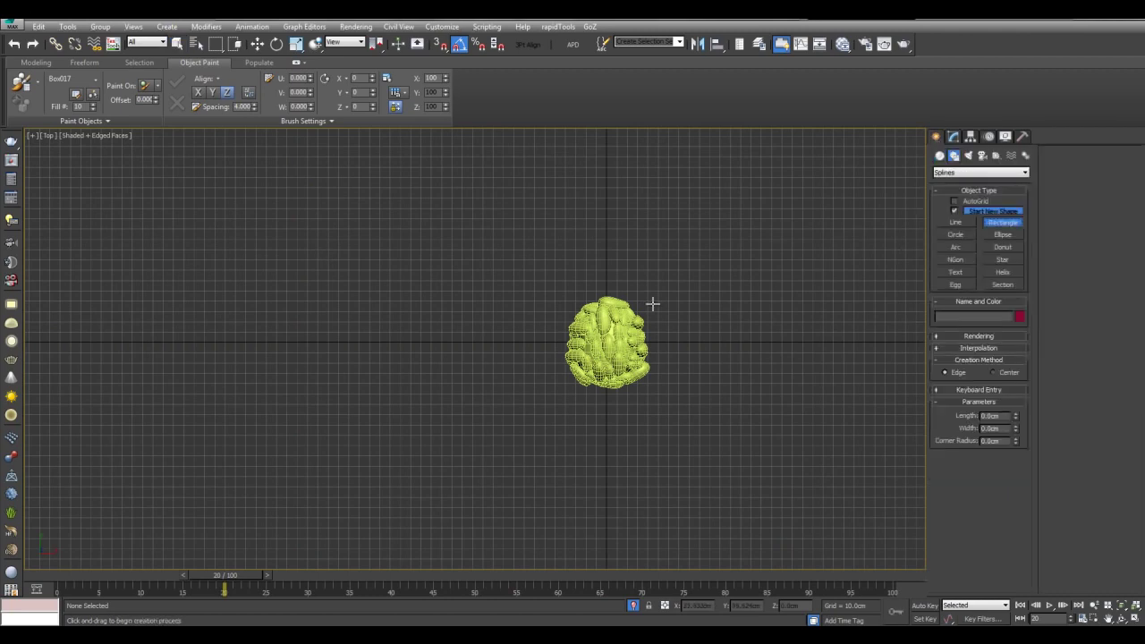
{"action": "scroll", "coordinate": [597, 279], "scroll_direction": "up", "scroll_amount": 5}
{"action": "middle_click_drag", "start_coordinate": [600, 280], "coordinate": [532, 299]}
{"action": "middle_click_drag", "start_coordinate": [500, 264], "coordinate": [477, 271]}
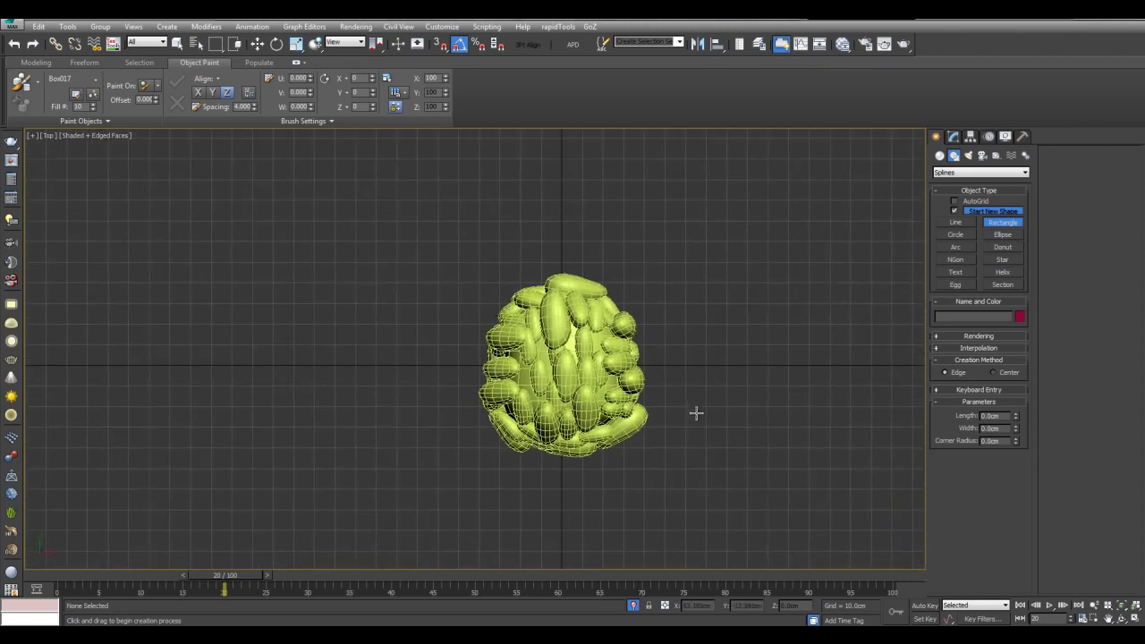
{"action": "scroll", "coordinate": [757, 367], "scroll_direction": "up", "scroll_amount": 2}
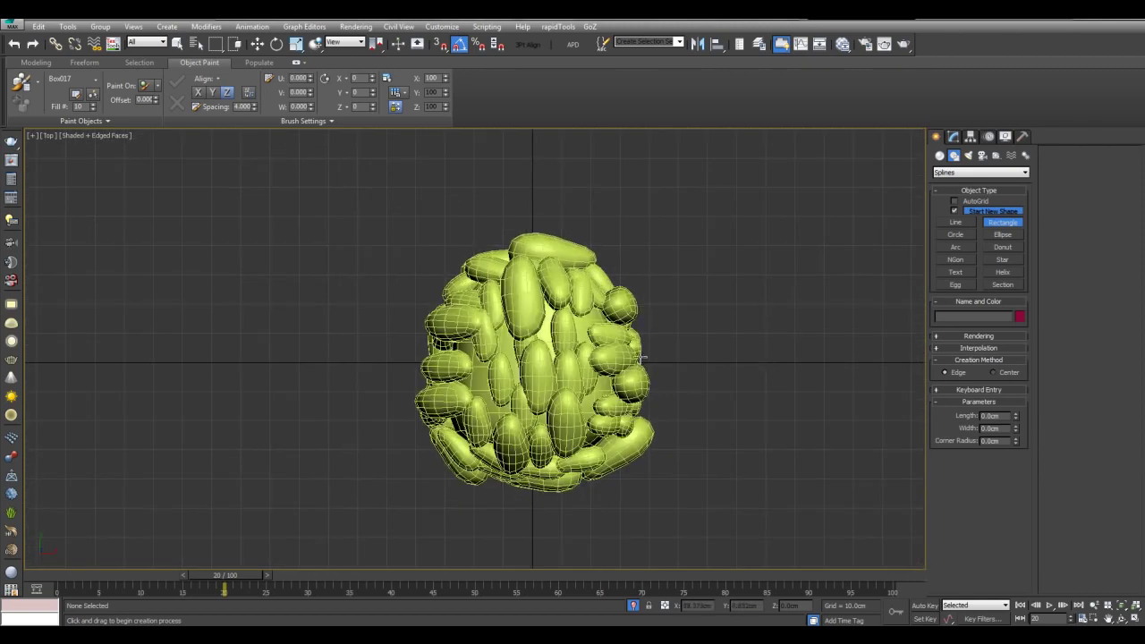
{"action": "middle_click_drag", "start_coordinate": [569, 334], "coordinate": [546, 335]}
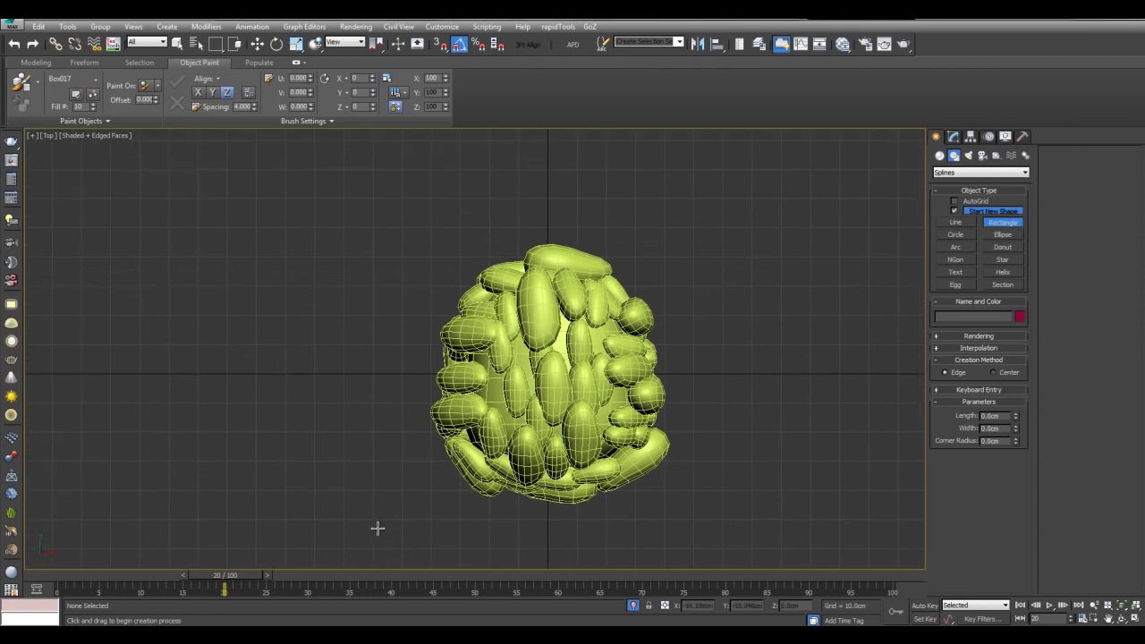
{"action": "left_click_drag", "start_coordinate": [375, 528], "coordinate": [741, 168]}
{"action": "right_click", "coordinate": [729, 214]}
{"action": "key", "text": "w"}
Add an Edit Spline modifier to the rectangle and copy its spline alongside the original along X
{"action": "left_click", "coordinate": [952, 136]}
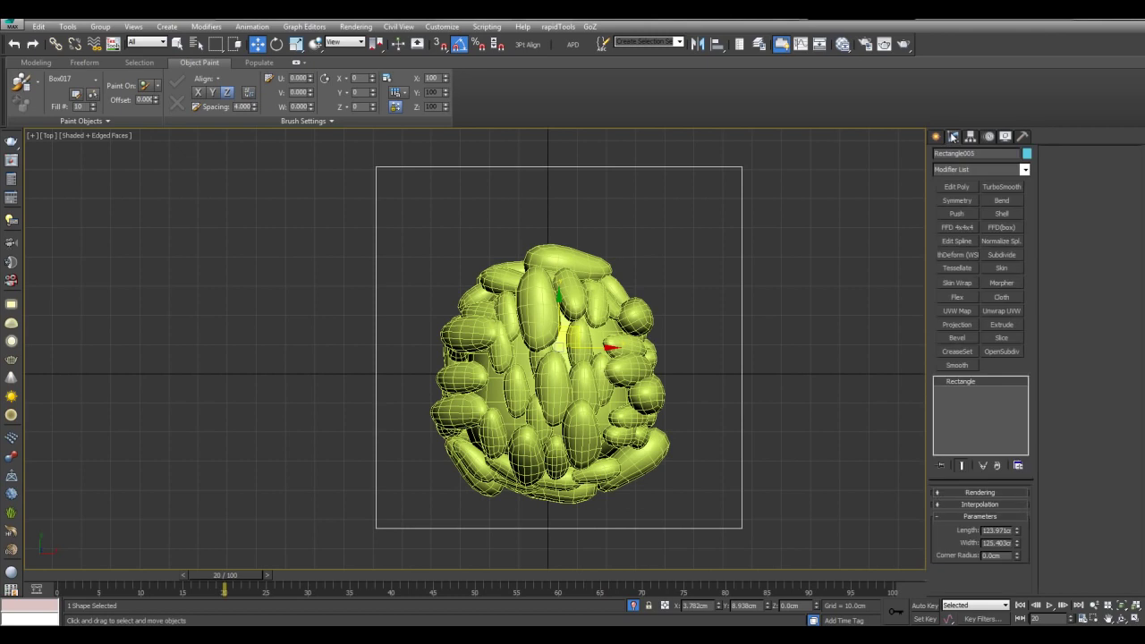
{"action": "left_click", "coordinate": [948, 243]}
{"action": "key", "text": "1"}
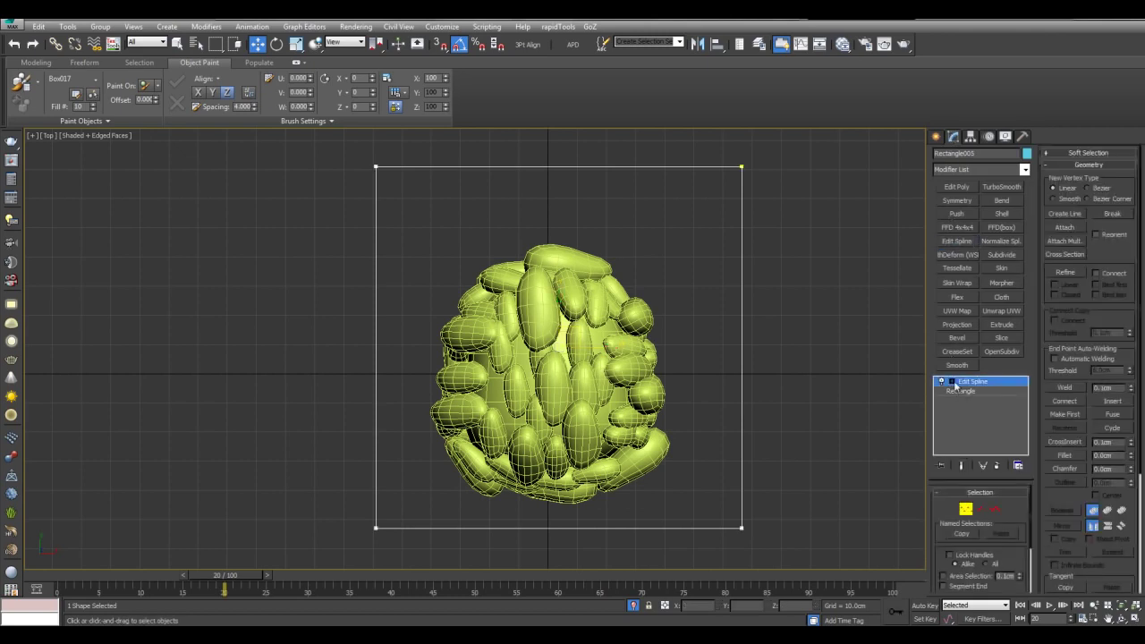
{"action": "left_click", "coordinate": [942, 381]}
{"action": "left_click", "coordinate": [972, 409]}
{"action": "scroll", "coordinate": [757, 336], "scroll_direction": "down", "scroll_amount": 3}
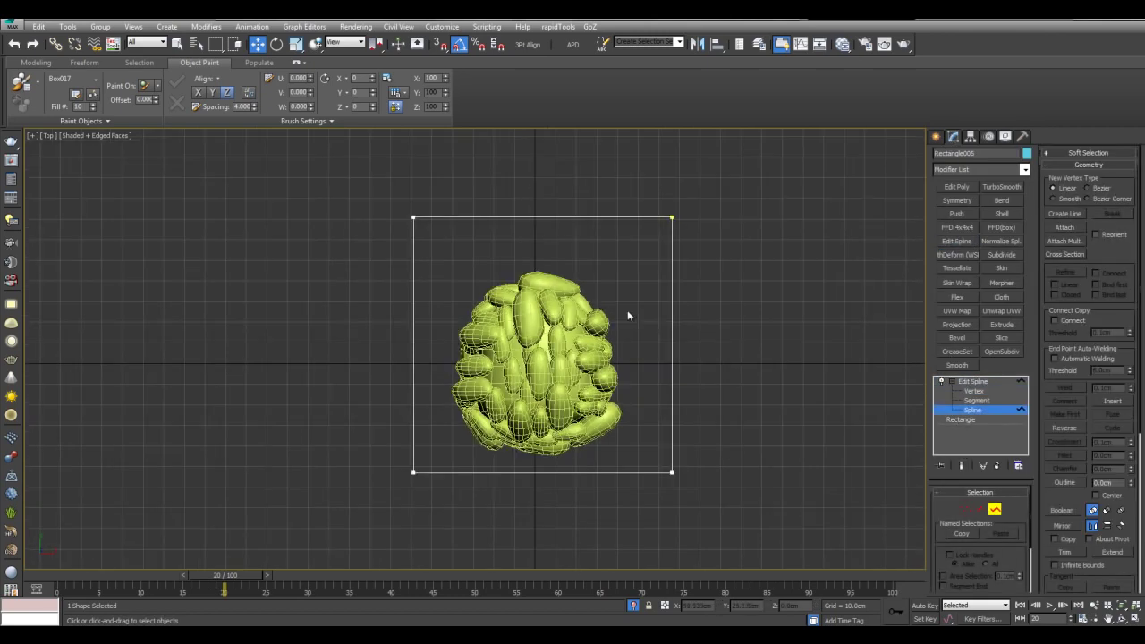
{"action": "key", "text": "ctrl+a"}
{"action": "middle_click_drag", "start_coordinate": [647, 332], "coordinate": [801, 345]}
{"action": "left_click_drag", "start_coordinate": [726, 359], "coordinate": [426, 359], "text": "shift"}
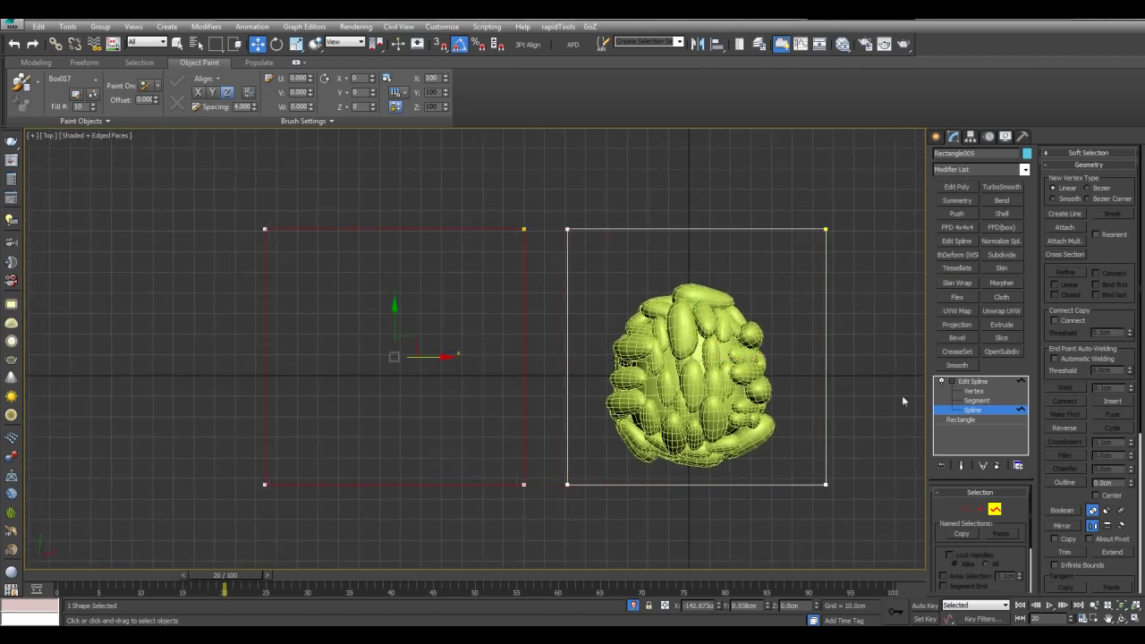
Select all vertices of both rectangle splines and break them into separate edges
{"action": "left_click", "coordinate": [973, 394]}
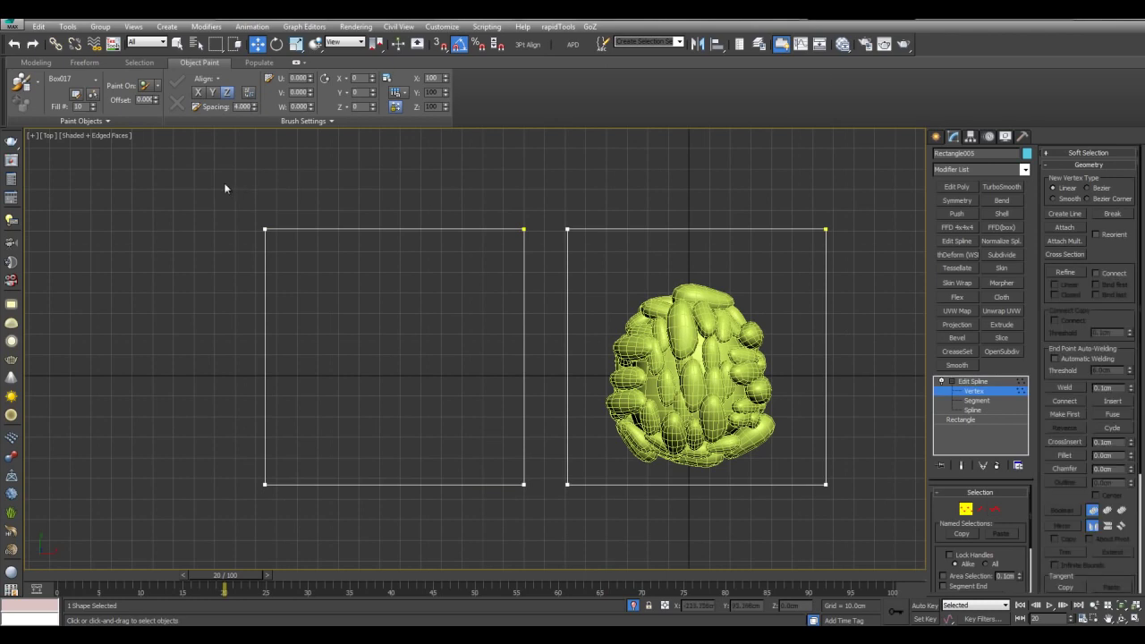
{"action": "left_click_drag", "start_coordinate": [859, 506], "coordinate": [860, 506]}
{"action": "left_click", "coordinate": [1109, 216]}
{"action": "middle_click_drag", "start_coordinate": [878, 448], "coordinate": [776, 461]}
{"action": "key", "text": "1"}
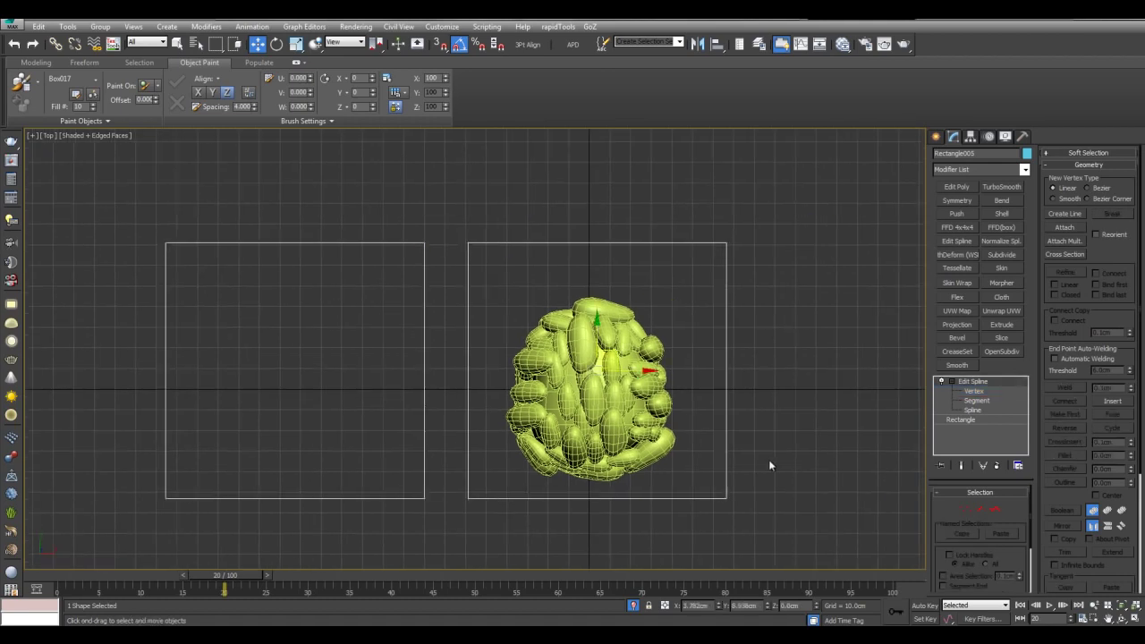
Return to the Perspective view and apply the Garment Maker modifier to the two rectangles
{"action": "key", "text": "alt+w"}
{"action": "middle_click", "coordinate": [784, 457]}
{"action": "key", "text": "alt+w"}
{"action": "middle_click_drag", "start_coordinate": [690, 376], "coordinate": [714, 240], "text": "alt"}
{"action": "middle_click_drag", "start_coordinate": [647, 249], "coordinate": [769, 265]}
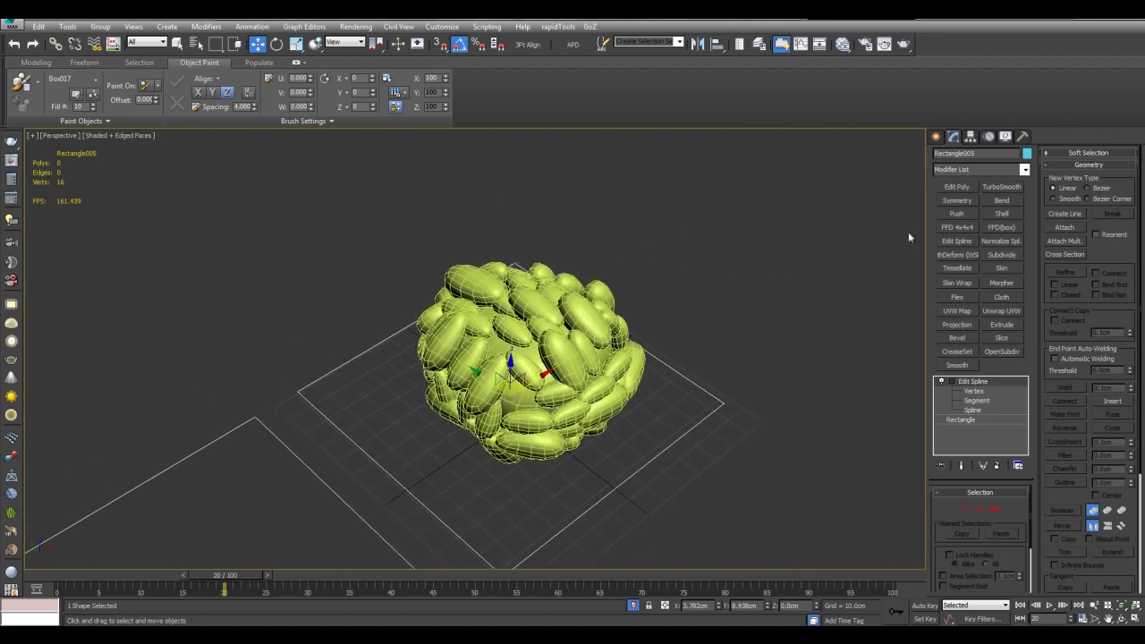
{"action": "left_click", "coordinate": [1024, 170]}
{"action": "key", "text": "g"}
{"action": "left_click", "coordinate": [966, 383]}
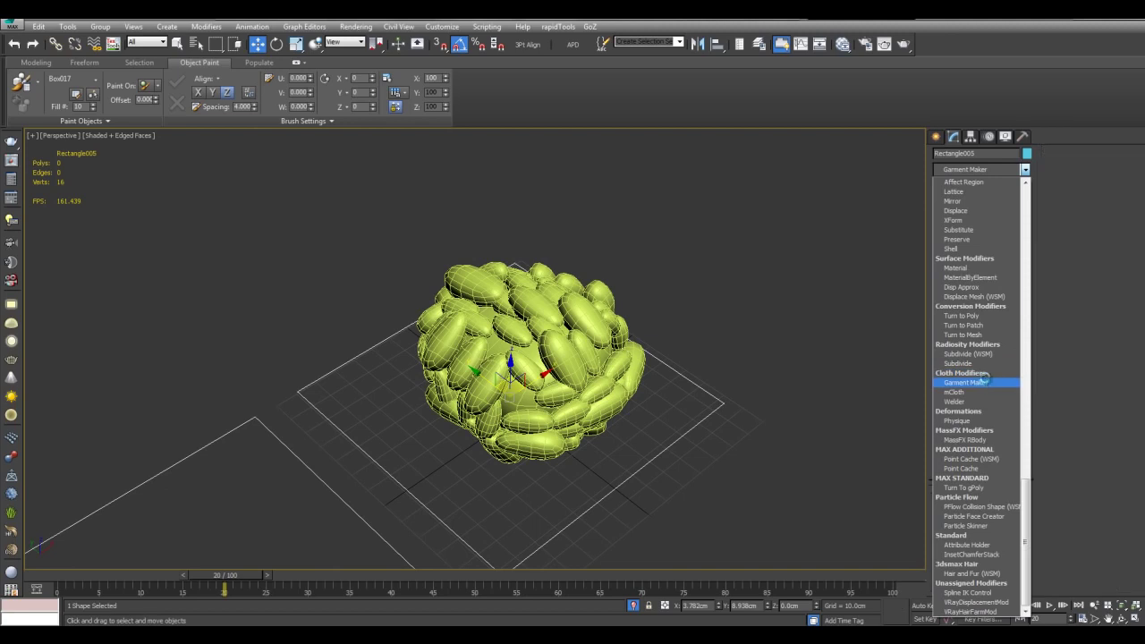
Adjust the Garment Maker mesh density to 0.5
{"action": "middle_click_drag", "start_coordinate": [821, 346], "coordinate": [752, 283], "text": "alt"}
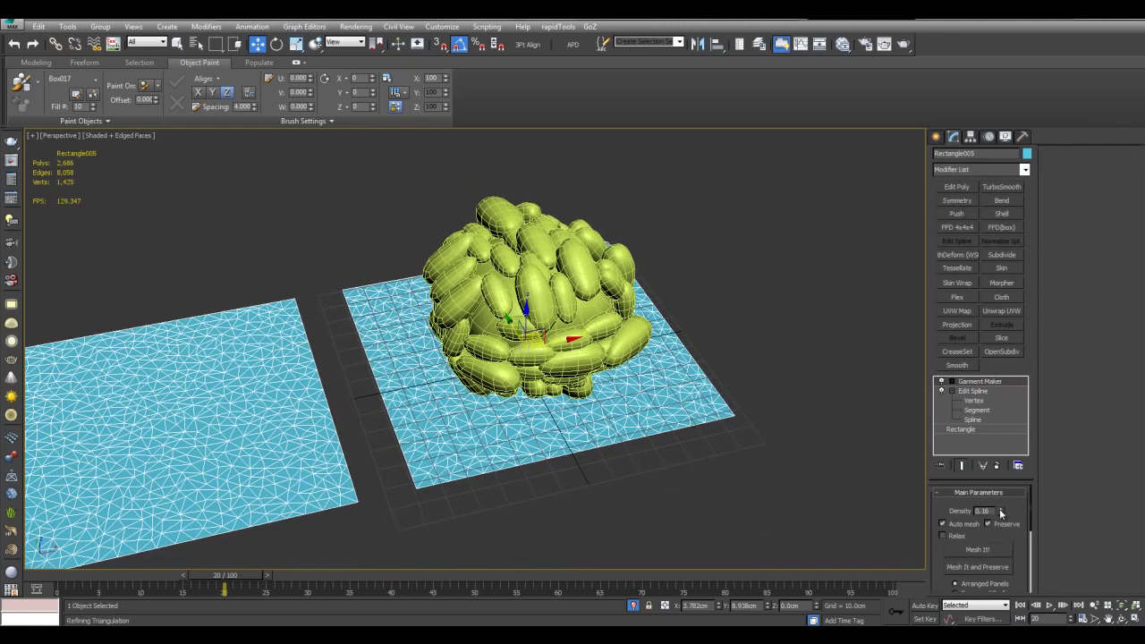
{"action": "left_click_drag", "start_coordinate": [1000, 509], "coordinate": [1000, 583]}
{"action": "middle_click_drag", "start_coordinate": [551, 370], "coordinate": [659, 359]}
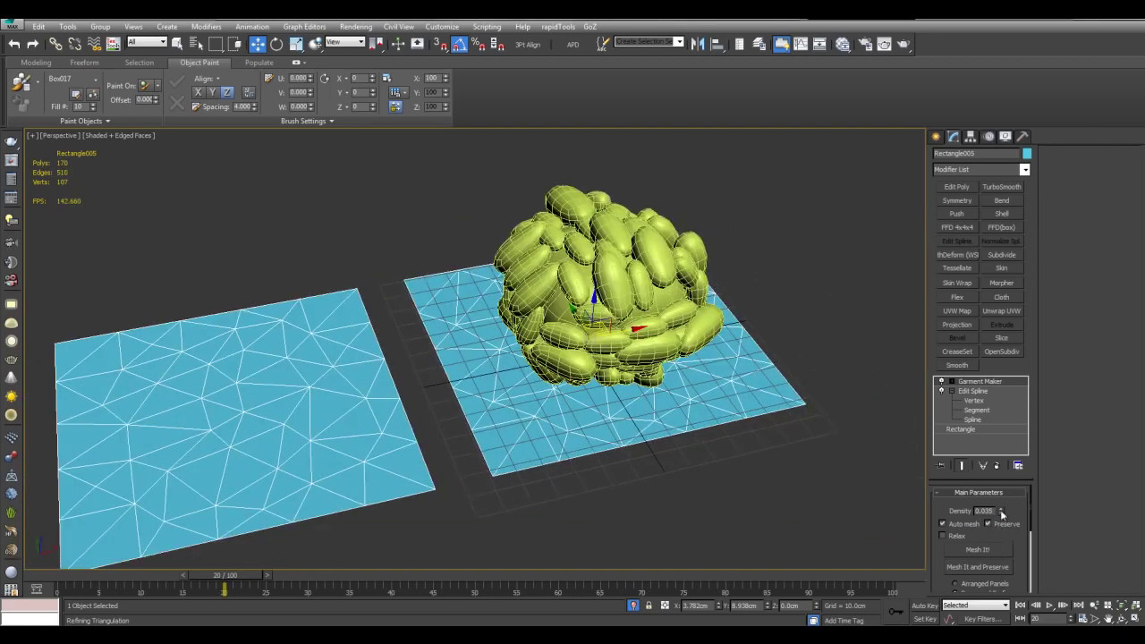
{"action": "left_click_drag", "start_coordinate": [1002, 515], "coordinate": [1009, 396]}
{"action": "middle_click_drag", "start_coordinate": [749, 341], "coordinate": [689, 369]}
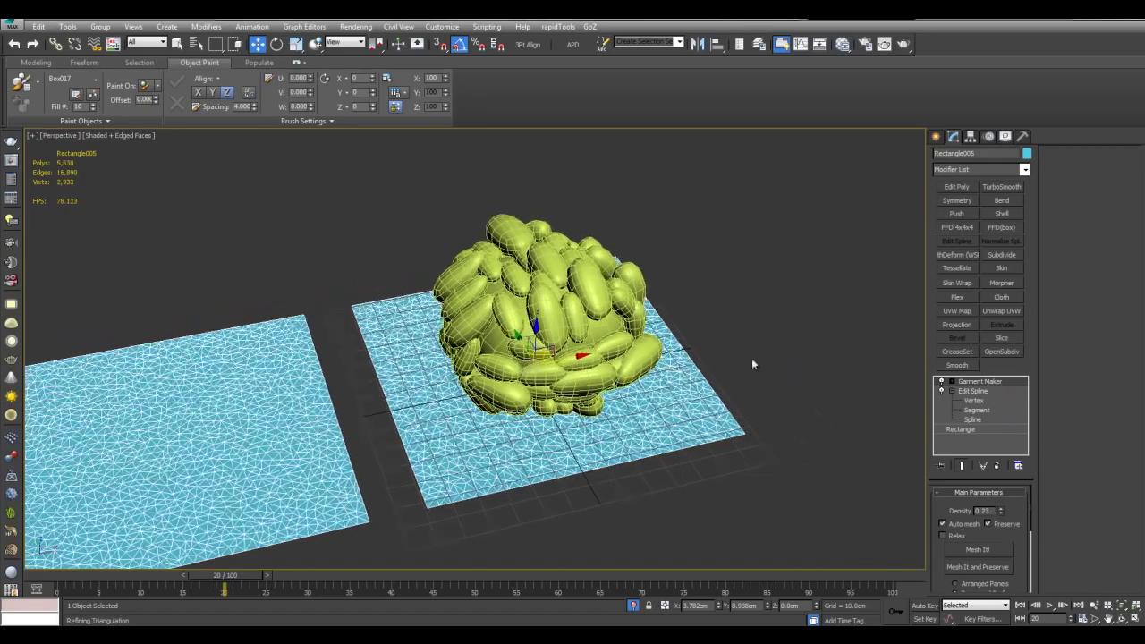
{"action": "mouse_move", "coordinate": [786, 358]}
{"action": "middle_mouse_down", "text": "alt"}
{"action": "mouse_move", "coordinate": [755, 398]}
{"action": "mouse_move", "coordinate": [766, 409]}
{"action": "mouse_move", "coordinate": [796, 376]}
{"action": "mouse_move", "coordinate": [770, 358]}
{"action": "middle_mouse_up", "text": "alt"}
{"action": "key", "text": "g"}
{"action": "scroll", "coordinate": [775, 365], "scroll_direction": "up", "scroll_amount": 4}
{"action": "middle_click_drag", "start_coordinate": [801, 411], "coordinate": [806, 391], "text": "alt"}
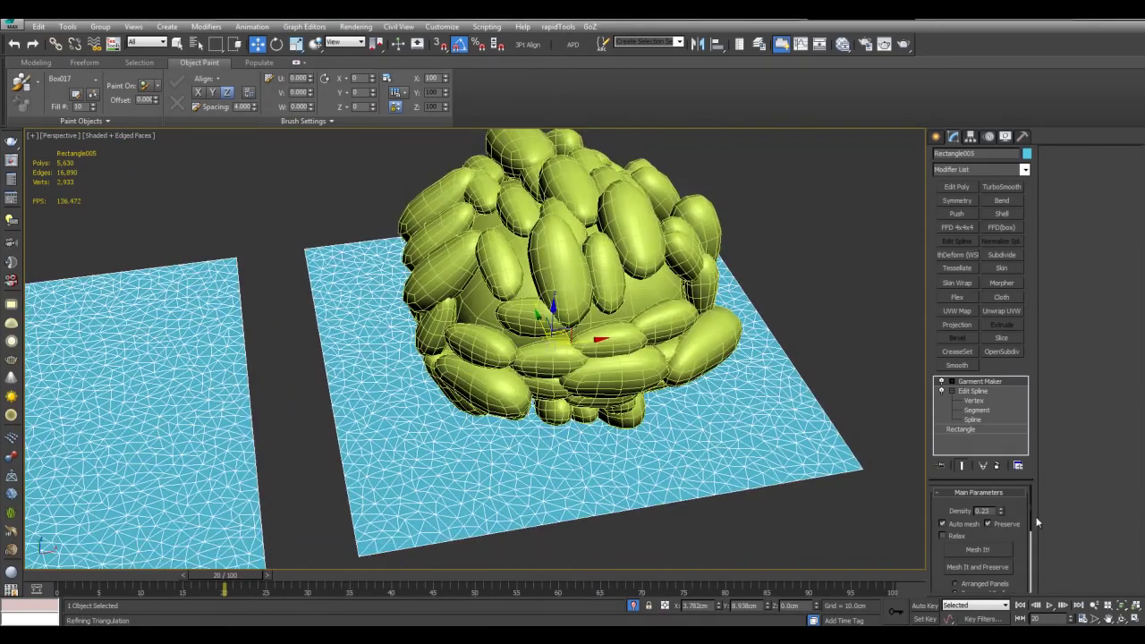
{"action": "left_click_drag", "start_coordinate": [1001, 514], "coordinate": [996, 453]}
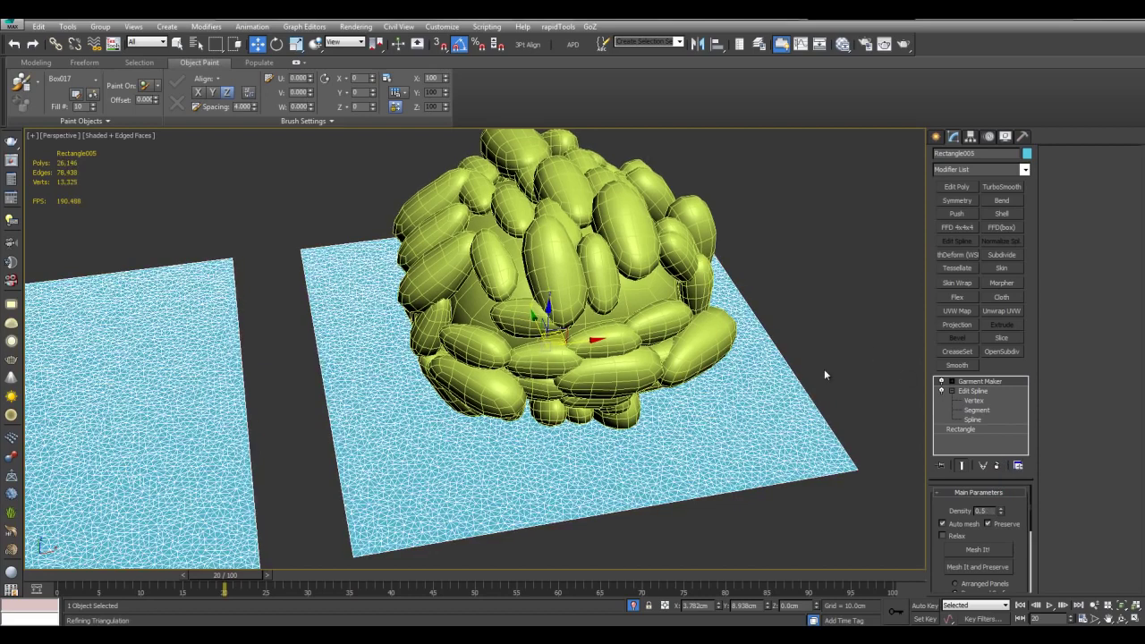
{"action": "scroll", "coordinate": [824, 369], "scroll_direction": "down", "scroll_amount": 2}
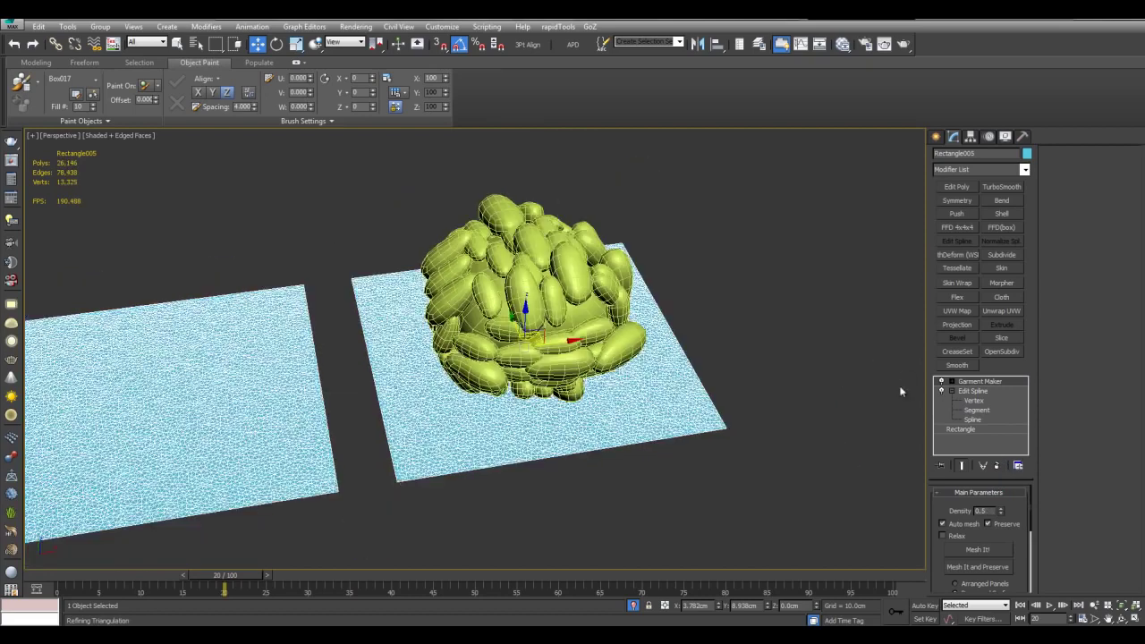
Select both cloth panels at the Garment Maker's Panels level
{"action": "left_click", "coordinate": [953, 382]}
{"action": "left_click", "coordinate": [972, 400]}
{"action": "middle_click_drag", "start_coordinate": [516, 342], "coordinate": [619, 359]}
{"action": "key", "text": "ctrl+a"}
{"action": "key", "text": "e"}
{"action": "key", "text": "2"}
Rotate the potatoes object back upright
{"action": "key", "text": "q"}
{"action": "left_click", "coordinate": [596, 287]}
{"action": "key", "text": "e"}
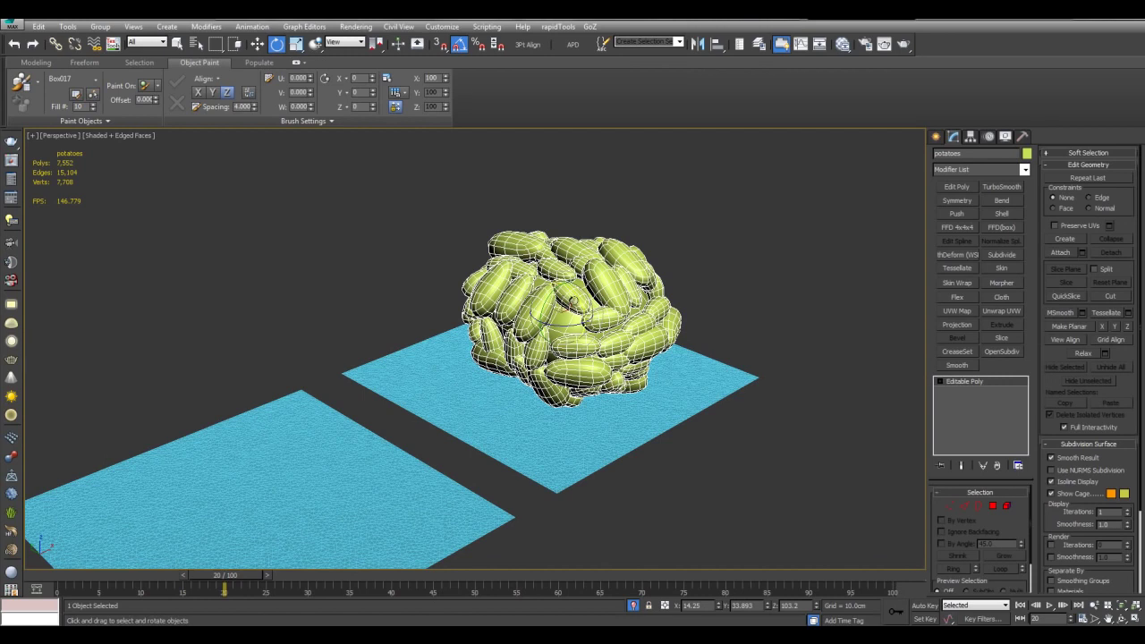
{"action": "left_click_drag", "start_coordinate": [573, 298], "coordinate": [588, 328]}
{"action": "key", "text": "q"}
Rotate both garment panels upright and move them so one stands on one side of the potatoes
{"action": "left_click", "coordinate": [676, 386]}
{"action": "left_click", "coordinate": [960, 401]}
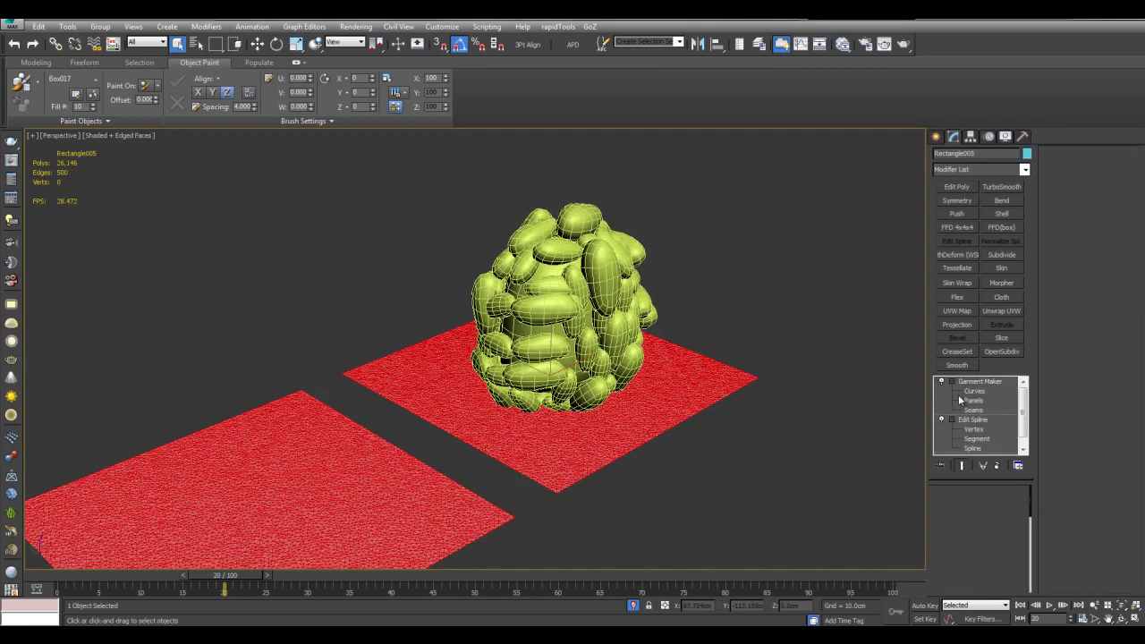
{"action": "key", "text": "e"}
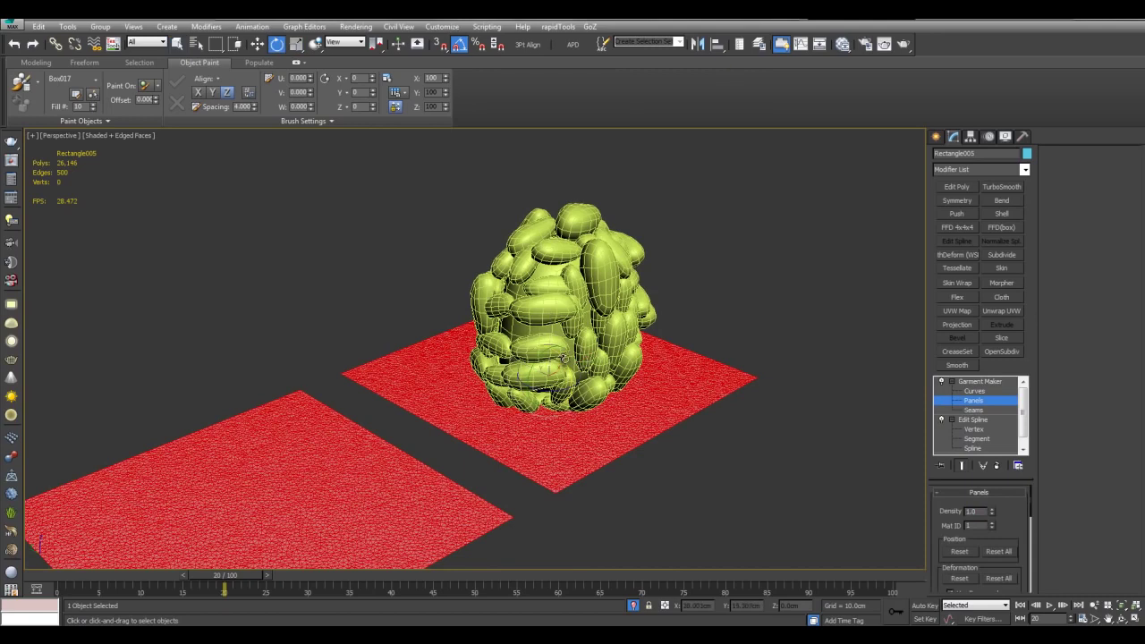
{"action": "left_click_drag", "start_coordinate": [565, 362], "coordinate": [573, 374]}
{"action": "key", "text": "w"}
{"action": "middle_click_drag", "start_coordinate": [526, 355], "coordinate": [530, 348], "text": "alt"}
{"action": "left_click_drag", "start_coordinate": [518, 368], "coordinate": [637, 296]}
{"action": "middle_click_drag", "start_coordinate": [637, 296], "coordinate": [673, 426], "text": "alt"}
{"action": "key", "text": "q"}
Rotate the second panel -180 degrees about Z and move it to the opposite side of the potatoes
{"action": "left_click", "coordinate": [506, 473]}
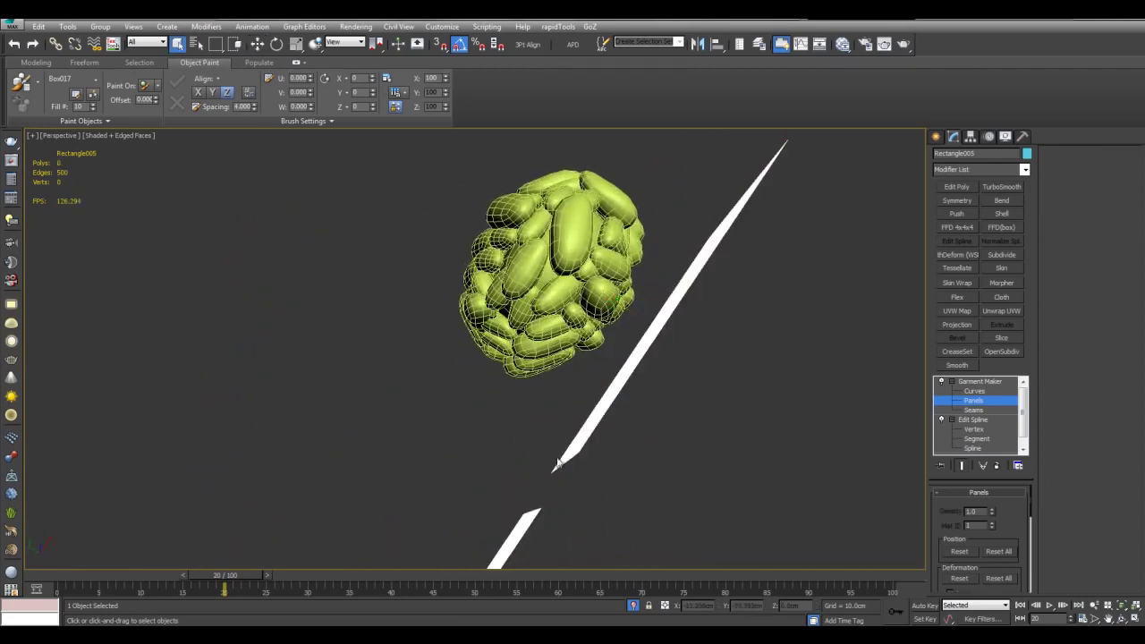
{"action": "left_click_drag", "start_coordinate": [541, 520], "coordinate": [542, 524]}
{"action": "middle_click_drag", "start_coordinate": [542, 524], "coordinate": [472, 409], "text": "alt"}
{"action": "scroll", "coordinate": [571, 441], "scroll_direction": "down", "scroll_amount": 5}
{"action": "key", "text": "e"}
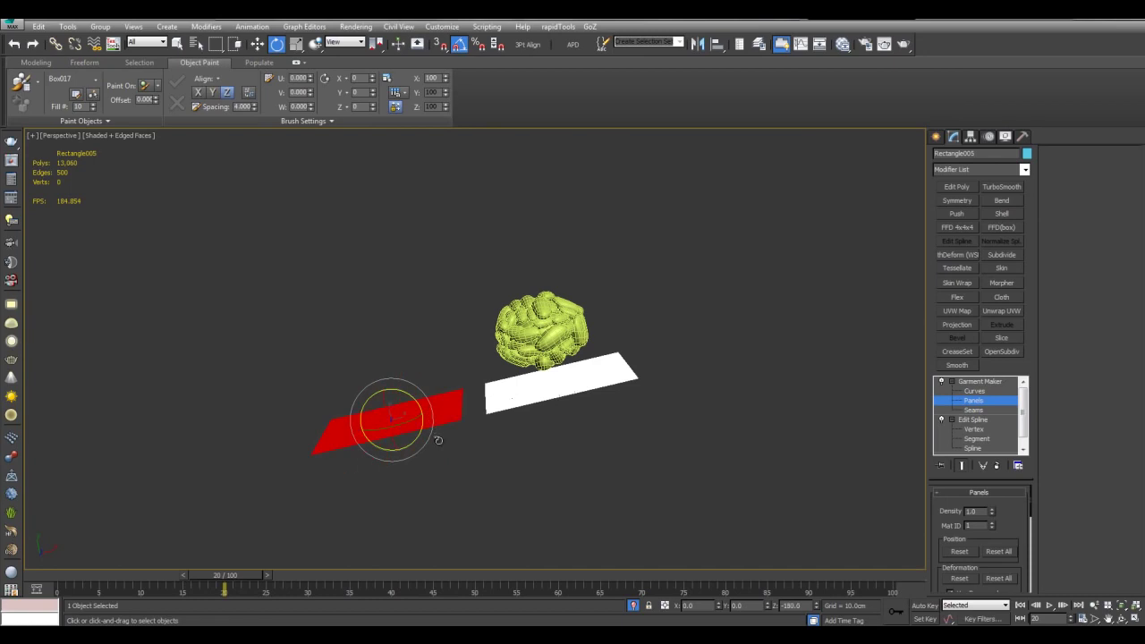
{"action": "key", "text": "w"}
{"action": "left_click_drag", "start_coordinate": [402, 405], "coordinate": [550, 267]}
Clear the panel selection and turn off edged faces in the Perspective view
{"action": "left_click", "coordinate": [729, 314]}
{"action": "middle_click_drag", "start_coordinate": [712, 337], "coordinate": [647, 390]}
{"action": "scroll", "coordinate": [687, 354], "scroll_direction": "up", "scroll_amount": 3}
{"action": "key", "text": "F4"}
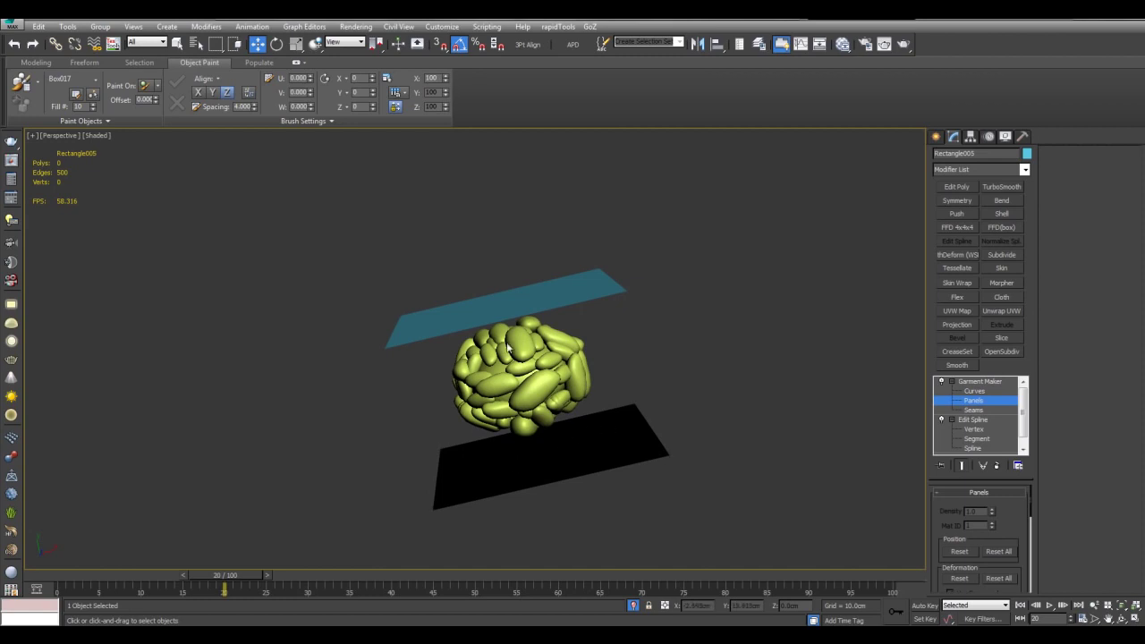
Show edged faces and create a seam joining the matching side edges of the two garment panels
{"action": "middle_click_drag", "start_coordinate": [504, 354], "coordinate": [482, 282], "text": "alt"}
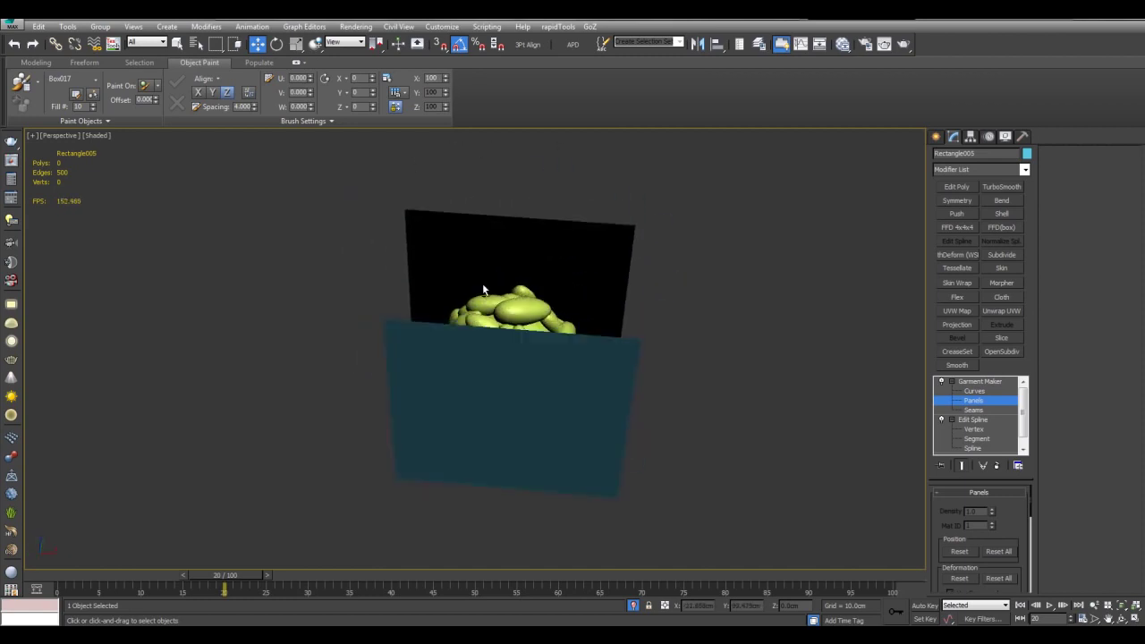
{"action": "left_click", "coordinate": [999, 409]}
{"action": "key", "text": "F4"}
{"action": "mouse_move", "coordinate": [683, 340]}
{"action": "middle_mouse_down", "text": "alt"}
{"action": "mouse_move", "coordinate": [665, 360]}
{"action": "mouse_move", "coordinate": [624, 311]}
{"action": "middle_mouse_up", "text": "alt"}
{"action": "left_click_drag", "start_coordinate": [686, 353], "coordinate": [688, 354]}
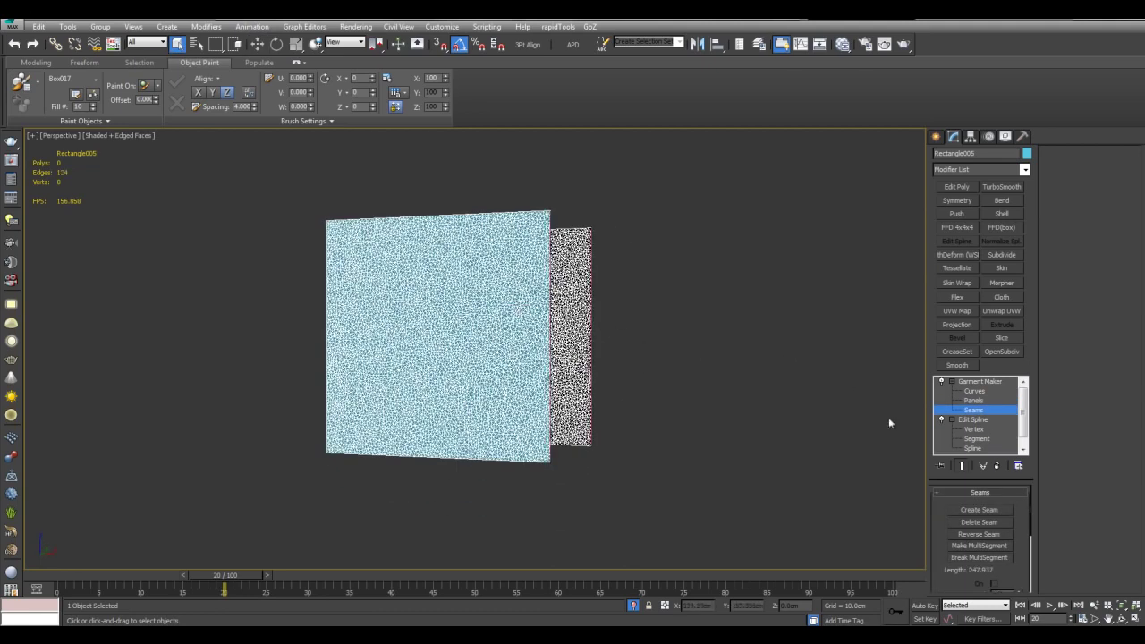
{"action": "left_click", "coordinate": [982, 510]}
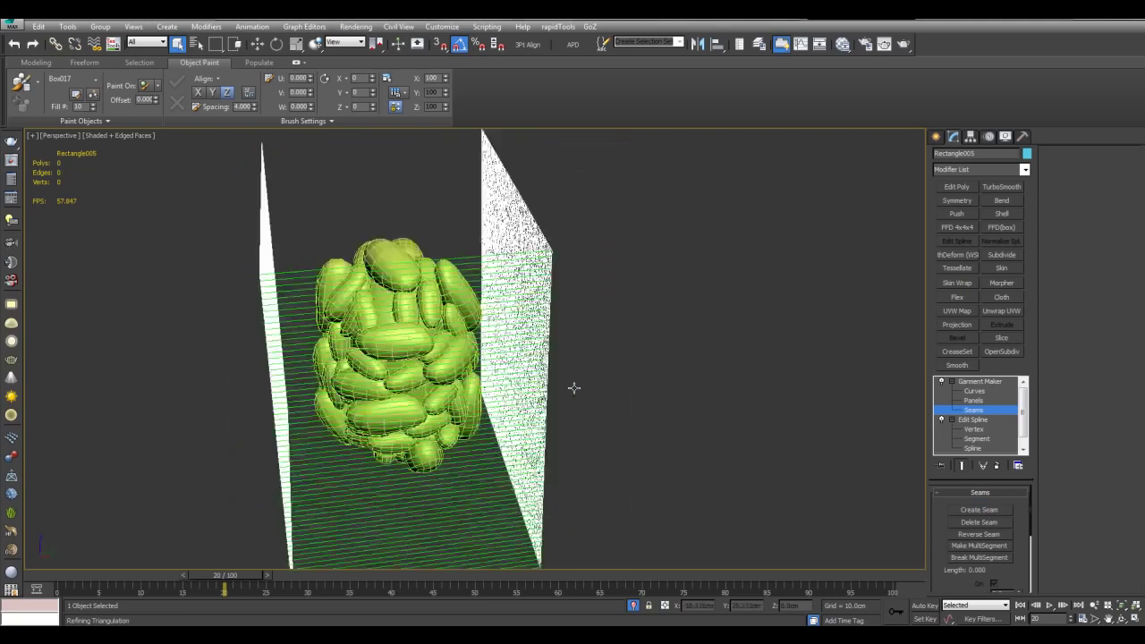
Select the bottom edges of both garment panels and create a seam between them
{"action": "middle_click_drag", "start_coordinate": [574, 388], "coordinate": [660, 341], "text": "alt"}
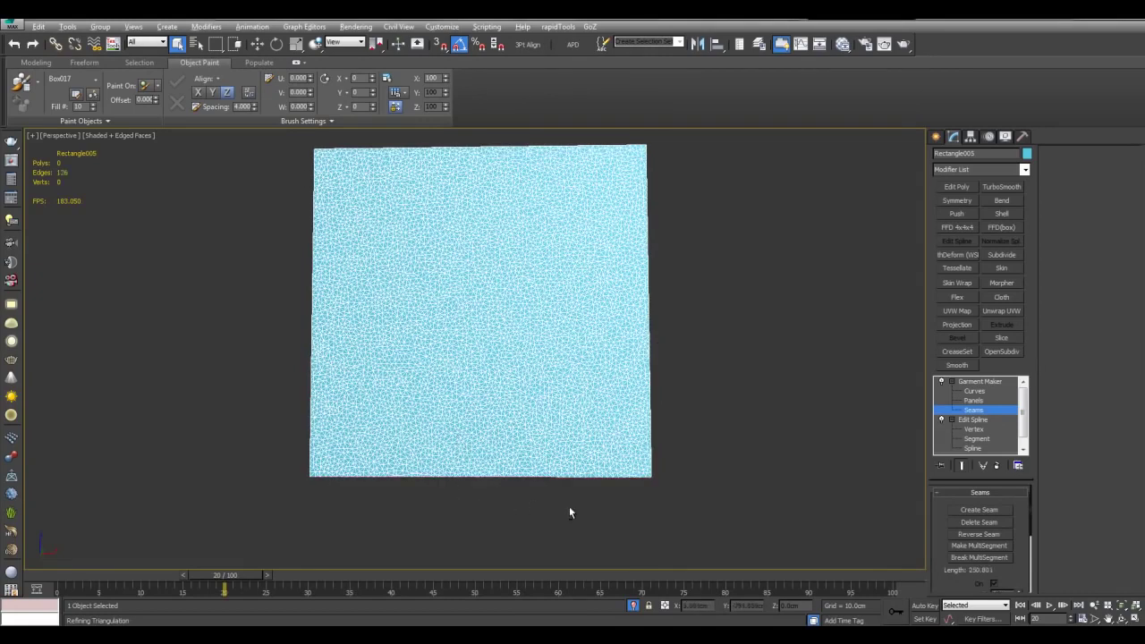
{"action": "middle_click_drag", "start_coordinate": [570, 498], "coordinate": [655, 449], "text": "alt"}
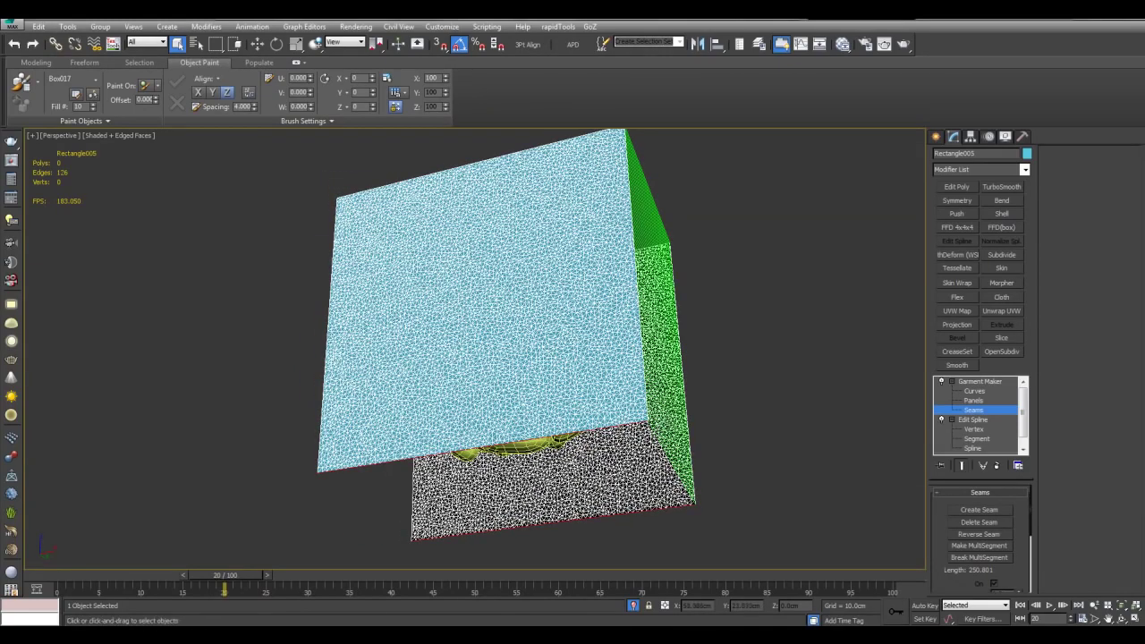
{"action": "middle_click_drag", "start_coordinate": [666, 407], "coordinate": [672, 394], "text": "alt"}
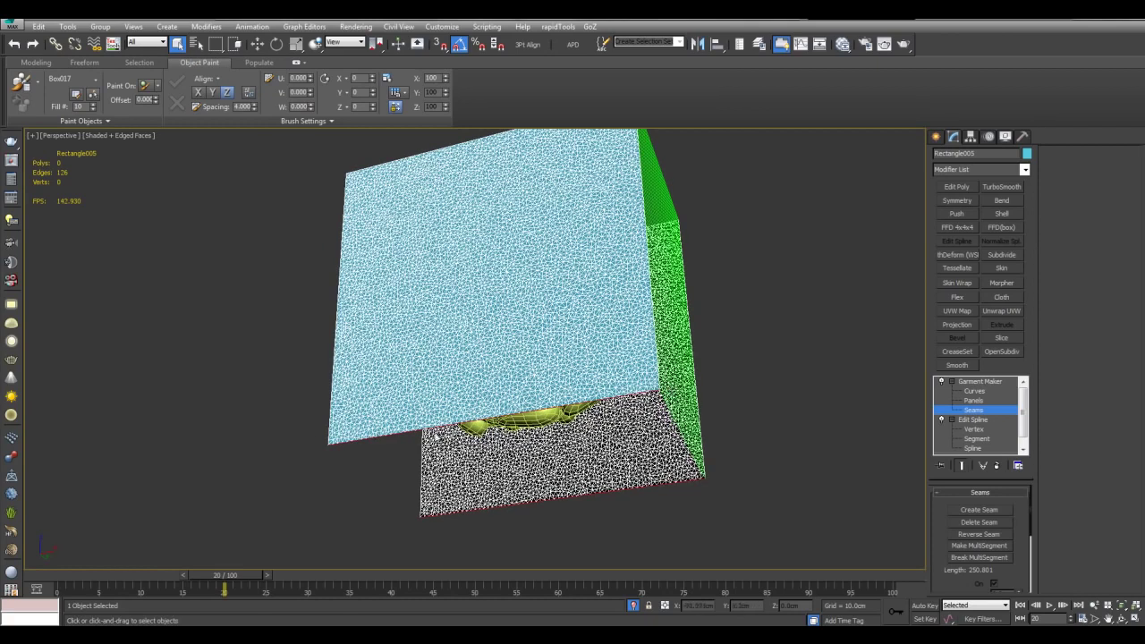
{"action": "middle_click_drag", "start_coordinate": [678, 390], "coordinate": [696, 391], "text": "alt"}
{"action": "left_click", "coordinate": [977, 510]}
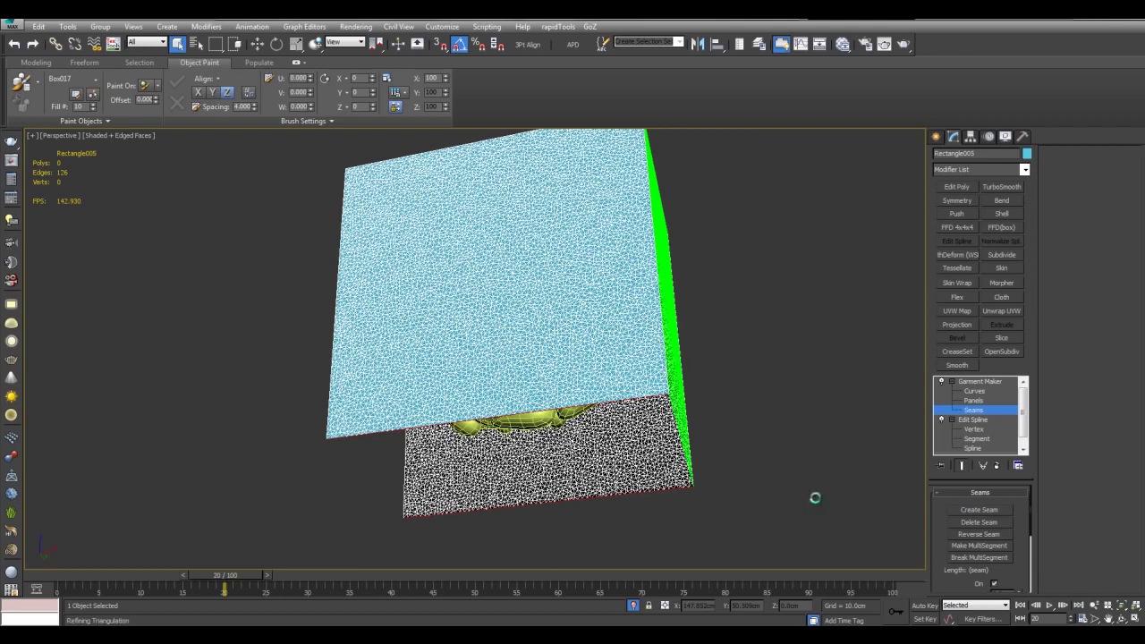
Reverse the twisted bottom seam so its stitches run straight between the panels
{"action": "middle_click_drag", "start_coordinate": [715, 447], "coordinate": [580, 426], "text": "alt"}
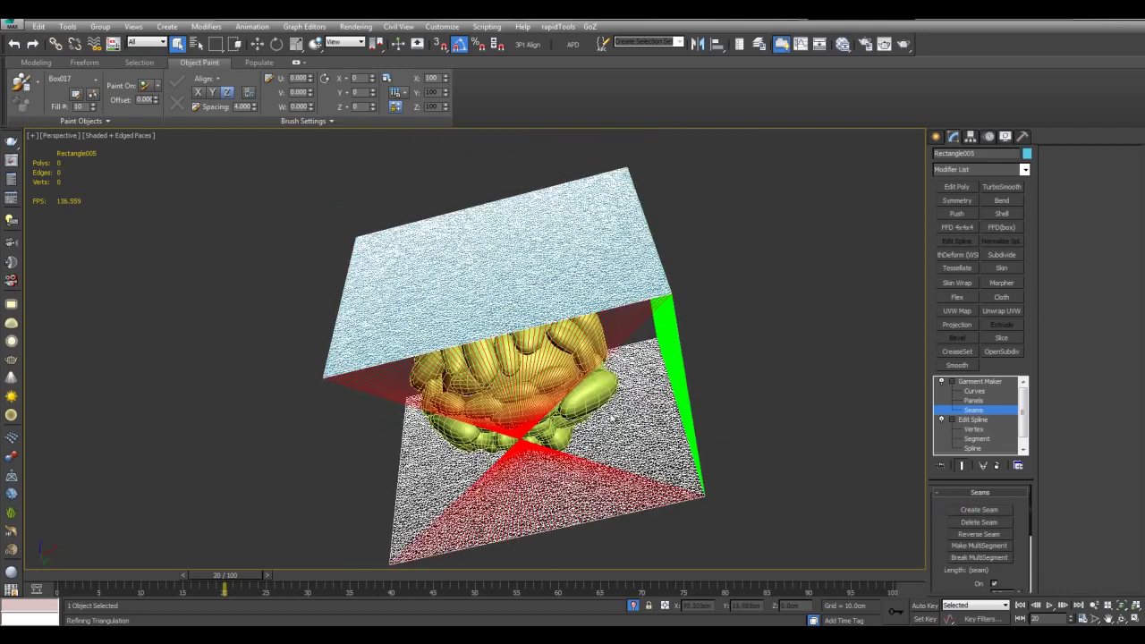
{"action": "middle_click_drag", "start_coordinate": [452, 439], "coordinate": [564, 417], "text": "alt"}
{"action": "middle_click_drag", "start_coordinate": [867, 439], "coordinate": [854, 465]}
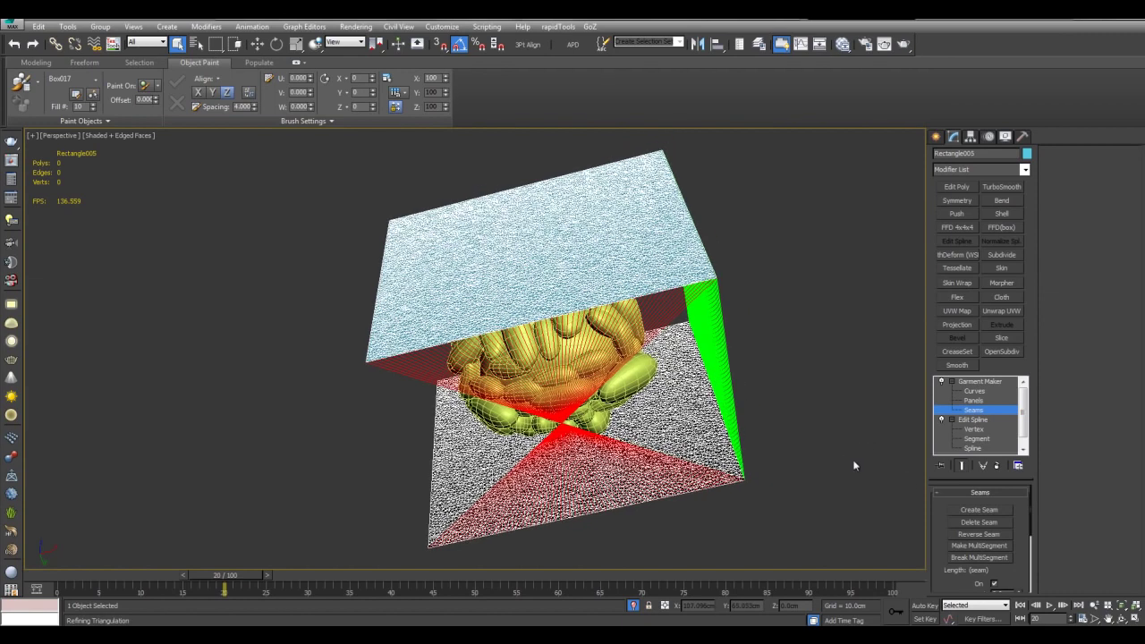
{"action": "left_click", "coordinate": [971, 534]}
{"action": "left_click", "coordinate": [816, 374]}
Create a seam between the remaining open side edges of the panels, leave seam editing and deselect the garment
{"action": "middle_click_drag", "start_coordinate": [462, 266], "coordinate": [463, 332], "text": "alt"}
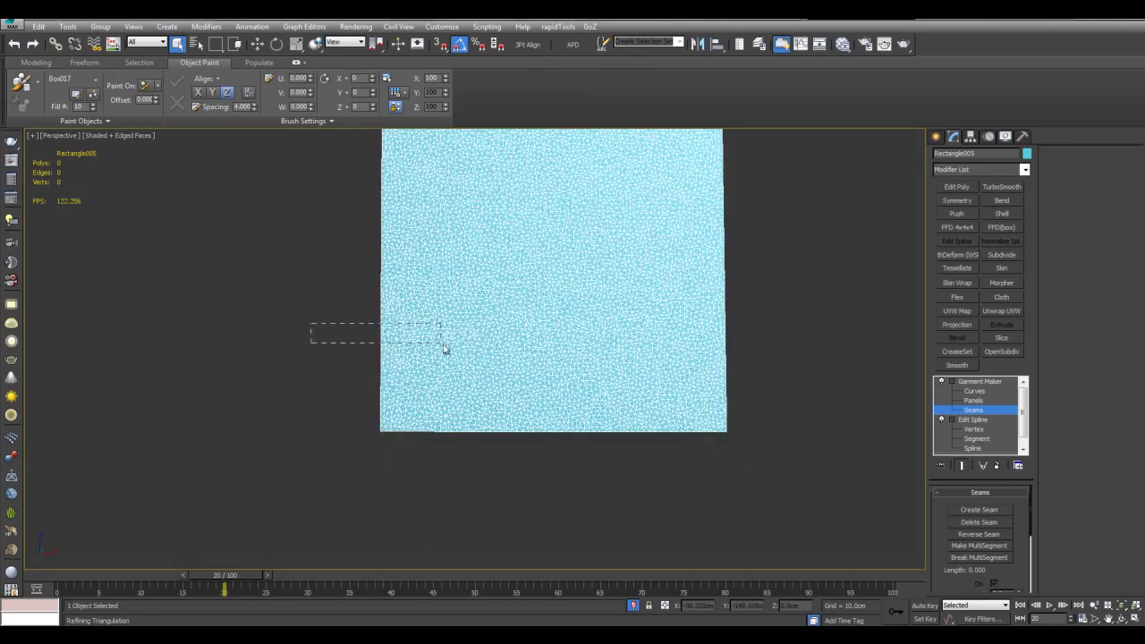
{"action": "left_click_drag", "start_coordinate": [445, 349], "coordinate": [445, 349]}
{"action": "left_click", "coordinate": [976, 512]}
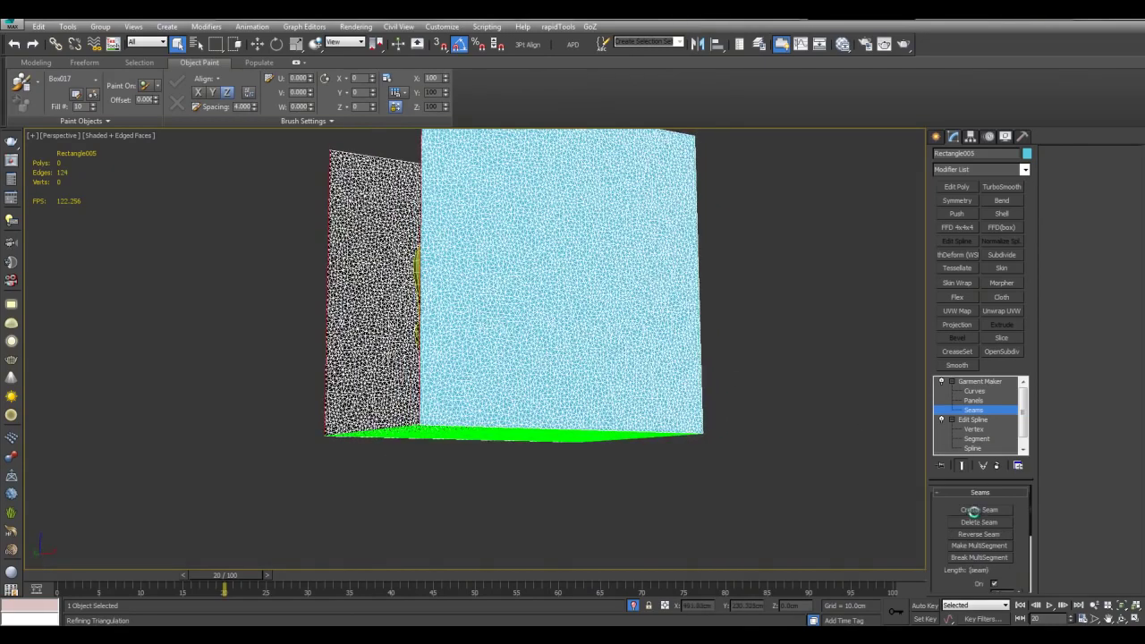
{"action": "key", "text": "3"}
{"action": "left_click", "coordinate": [842, 437]}
{"action": "middle_click_drag", "start_coordinate": [774, 341], "coordinate": [813, 388]}
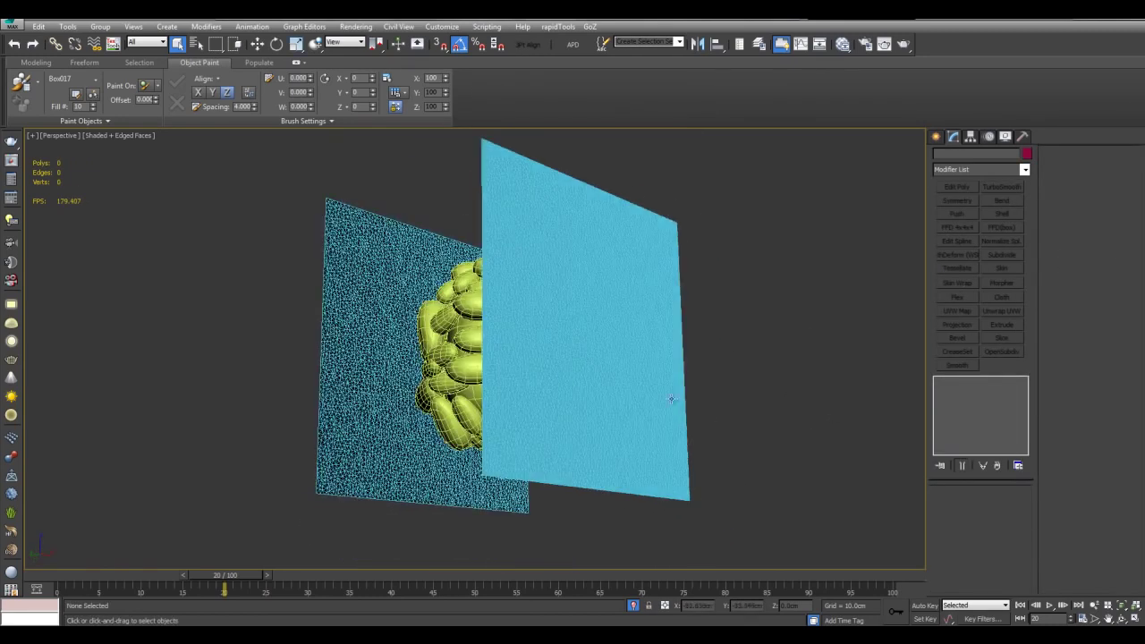
Isolate the potatoes object and move a potato element near the base downward
{"action": "left_click", "coordinate": [492, 391]}
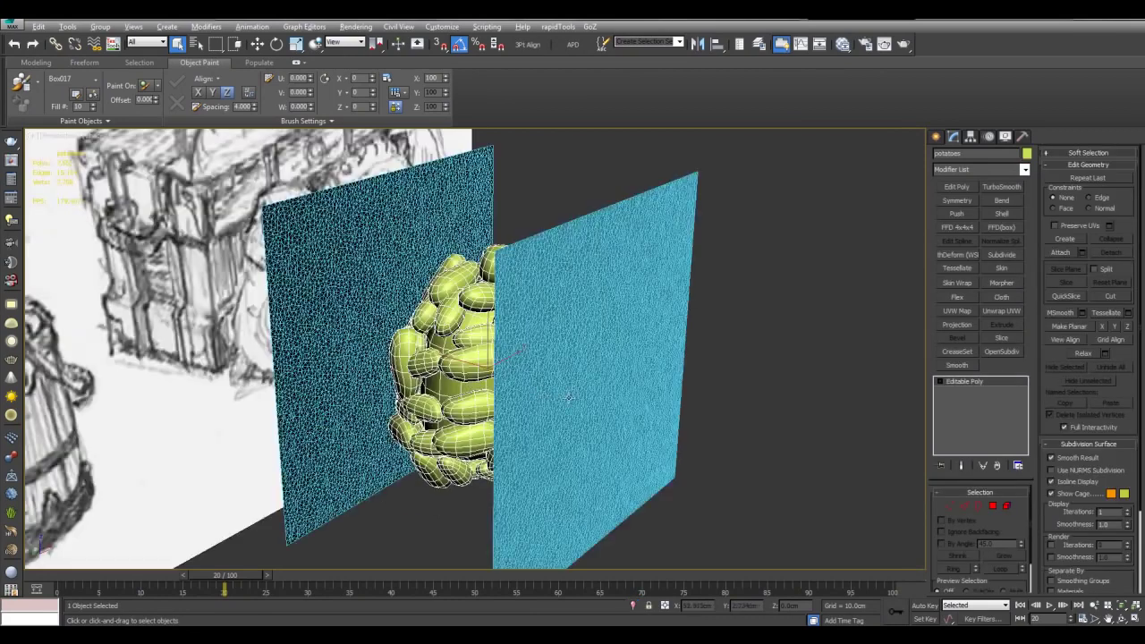
{"action": "key", "text": "alt+q"}
{"action": "mouse_move", "coordinate": [659, 424]}
{"action": "middle_mouse_down", "text": "alt"}
{"action": "mouse_move", "coordinate": [646, 377]}
{"action": "mouse_move", "coordinate": [637, 413]}
{"action": "mouse_move", "coordinate": [690, 448]}
{"action": "middle_mouse_up", "text": "alt"}
{"action": "scroll", "coordinate": [690, 448], "scroll_direction": "up", "scroll_amount": 3}
{"action": "key", "text": "5"}
{"action": "left_click", "coordinate": [699, 395]}
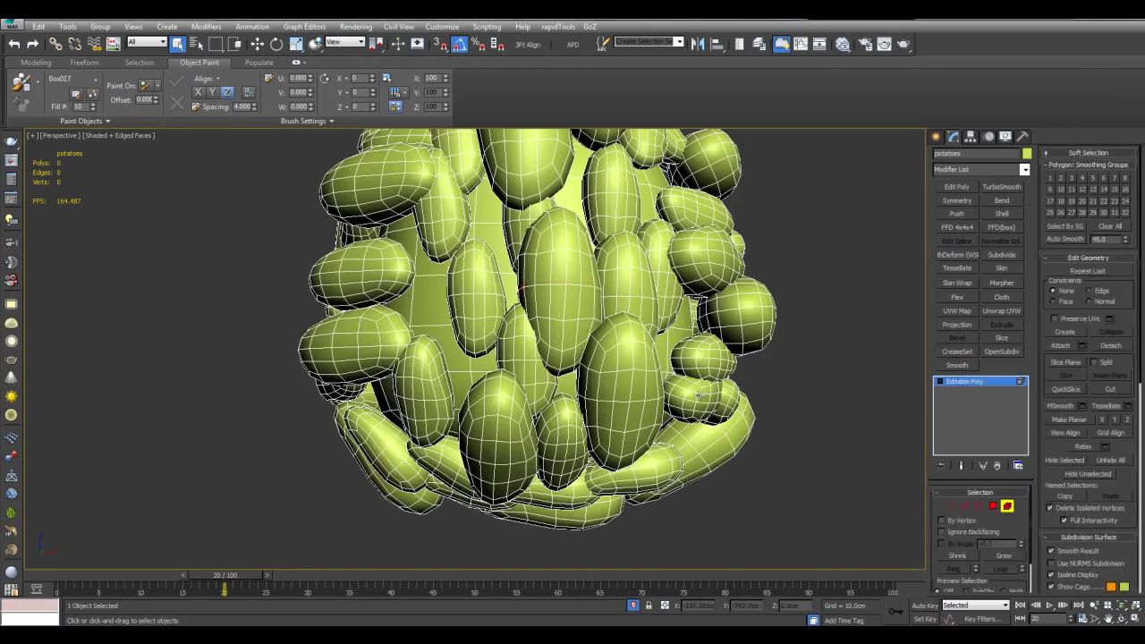
{"action": "middle_click_drag", "start_coordinate": [698, 395], "coordinate": [631, 368]}
{"action": "key", "text": "e"}
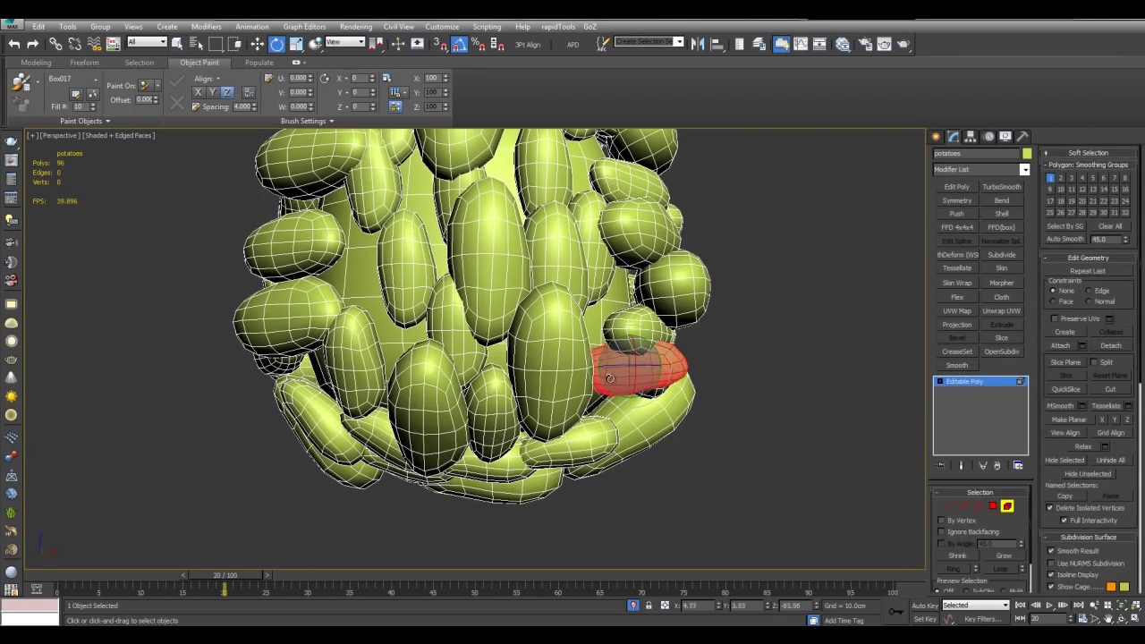
{"action": "key", "text": "w"}
{"action": "left_click_drag", "start_coordinate": [651, 353], "coordinate": [658, 417]}
Clone a potato element near the base into the gap beside it, and rotate and move the copy to fit
{"action": "middle_click_drag", "start_coordinate": [658, 417], "coordinate": [580, 407], "text": "alt"}
{"action": "left_click_drag", "start_coordinate": [443, 417], "coordinate": [513, 382], "text": "shift"}
{"action": "left_click", "coordinate": [700, 267]}
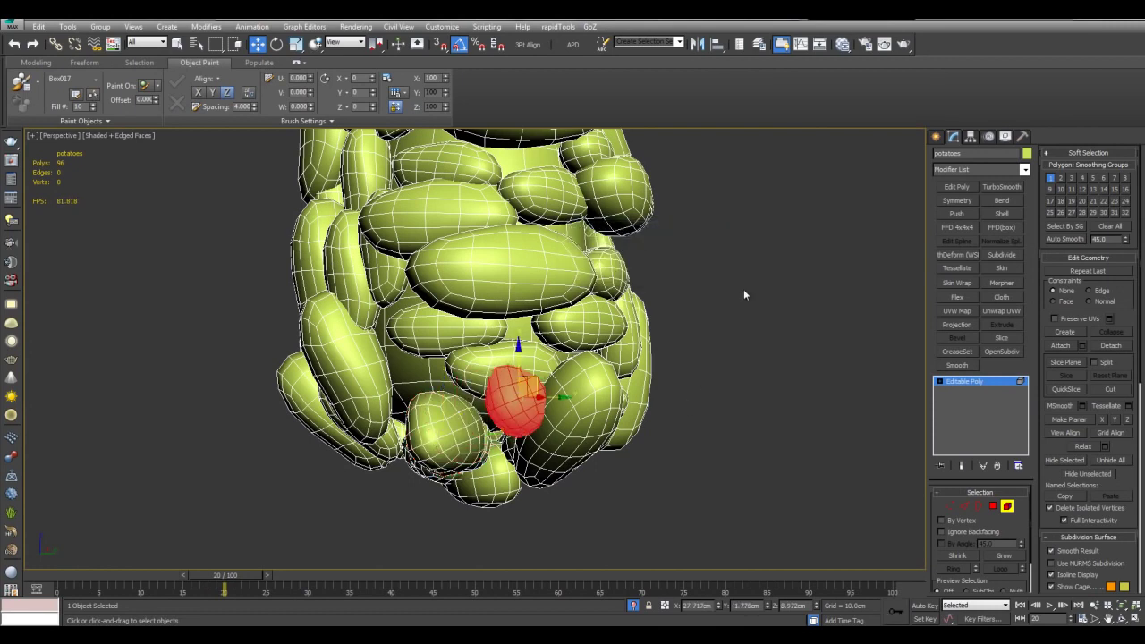
{"action": "middle_click_drag", "start_coordinate": [739, 296], "coordinate": [698, 299], "text": "alt"}
{"action": "key", "text": "e"}
{"action": "left_click_drag", "start_coordinate": [526, 394], "coordinate": [549, 399]}
{"action": "key", "text": "w"}
{"action": "middle_click_drag", "start_coordinate": [550, 399], "coordinate": [572, 428], "text": "alt"}
{"action": "left_click_drag", "start_coordinate": [573, 428], "coordinate": [566, 456]}
{"action": "middle_click_drag", "start_coordinate": [566, 456], "coordinate": [660, 336], "text": "alt"}
{"action": "left_click_drag", "start_coordinate": [660, 336], "coordinate": [583, 299]}
{"action": "key", "text": "ctrl+z"}
Clone another potato element into a neighbouring gap and move the copy into position
{"action": "left_click", "coordinate": [517, 302]}
{"action": "left_click_drag", "start_coordinate": [514, 299], "coordinate": [592, 306], "text": "shift"}
{"action": "left_click", "coordinate": [699, 267]}
{"action": "key", "text": "e"}
{"action": "middle_click_drag", "start_coordinate": [598, 309], "coordinate": [608, 315], "text": "alt"}
{"action": "key", "text": "w"}
{"action": "mouse_move", "coordinate": [591, 323]}
{"action": "left_mouse_down"}
{"action": "mouse_move", "coordinate": [617, 327]}
{"action": "mouse_move", "coordinate": [637, 296]}
{"action": "left_mouse_up"}
Rotate the latest potato copy to sit against its neighbours, and exit isolation with nothing selected
{"action": "middle_click_drag", "start_coordinate": [637, 296], "coordinate": [510, 357], "text": "alt"}
{"action": "key", "text": "e"}
{"action": "left_click_drag", "start_coordinate": [488, 399], "coordinate": [533, 386]}
{"action": "key", "text": "w"}
{"action": "middle_click_drag", "start_coordinate": [534, 386], "coordinate": [667, 358], "text": "alt"}
{"action": "key", "text": "e"}
{"action": "left_click_drag", "start_coordinate": [675, 308], "coordinate": [698, 323]}
{"action": "key", "text": "w"}
{"action": "middle_click_drag", "start_coordinate": [689, 324], "coordinate": [582, 340], "text": "alt"}
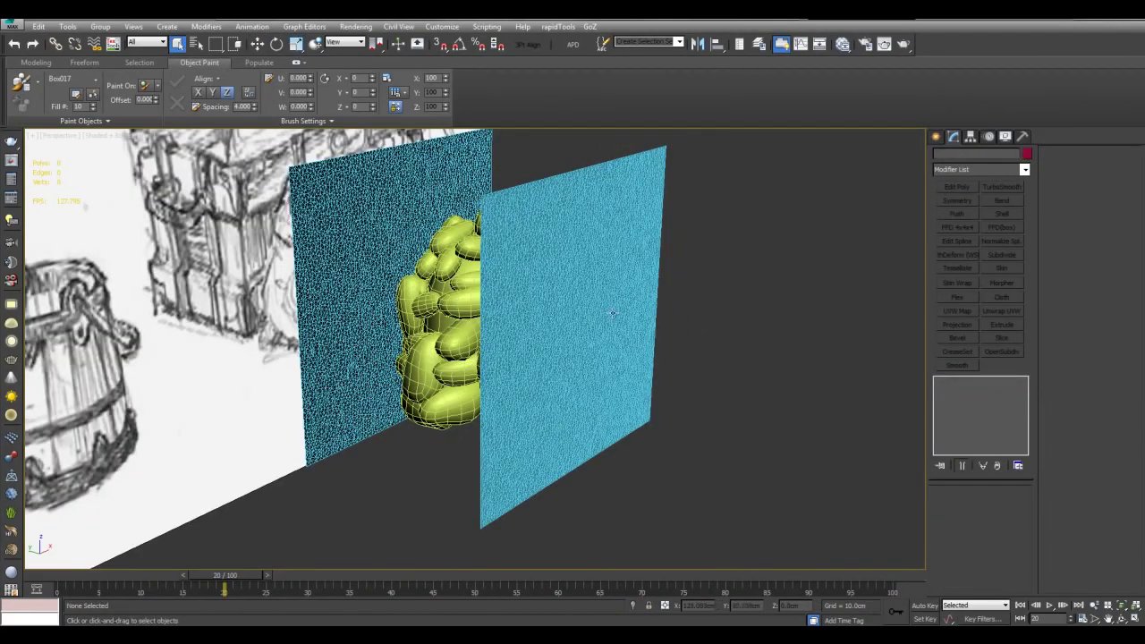
Add a Cloth modifier to the garment panels, turn off gravity and enable self collision
{"action": "left_click", "coordinate": [599, 311]}
{"action": "mouse_move", "coordinate": [744, 372]}
{"action": "middle_mouse_down", "text": "alt"}
{"action": "mouse_move", "coordinate": [689, 373]}
{"action": "mouse_move", "coordinate": [743, 371]}
{"action": "middle_mouse_up", "text": "alt"}
{"action": "left_click", "coordinate": [1002, 298]}
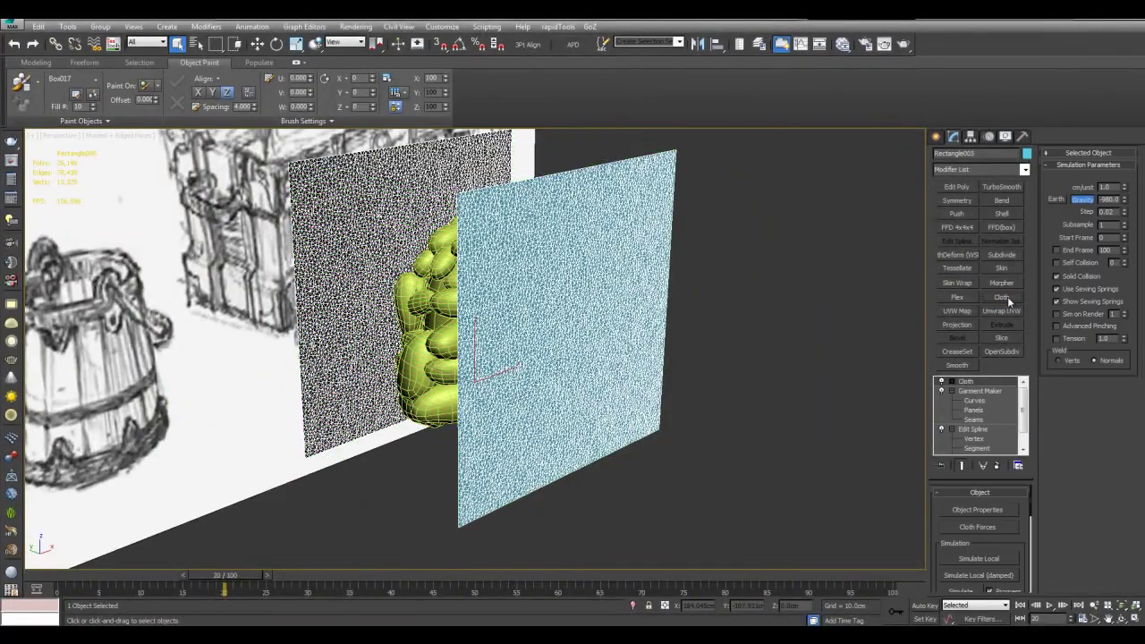
{"action": "middle_click_drag", "start_coordinate": [733, 300], "coordinate": [778, 324]}
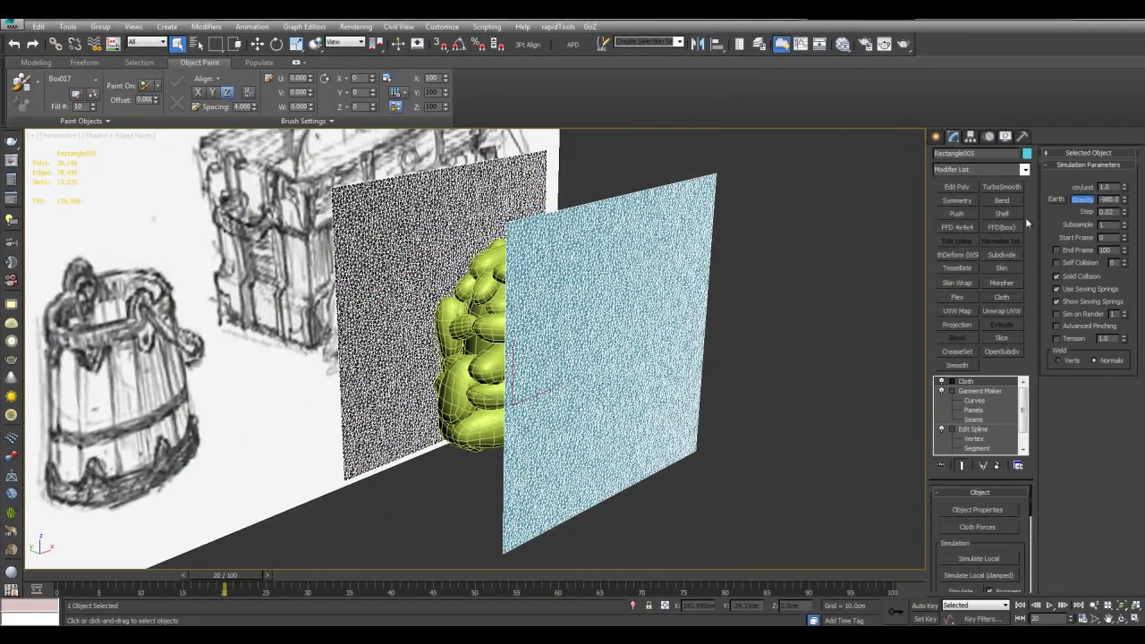
{"action": "left_click", "coordinate": [1086, 202]}
{"action": "middle_click_drag", "start_coordinate": [756, 333], "coordinate": [815, 352]}
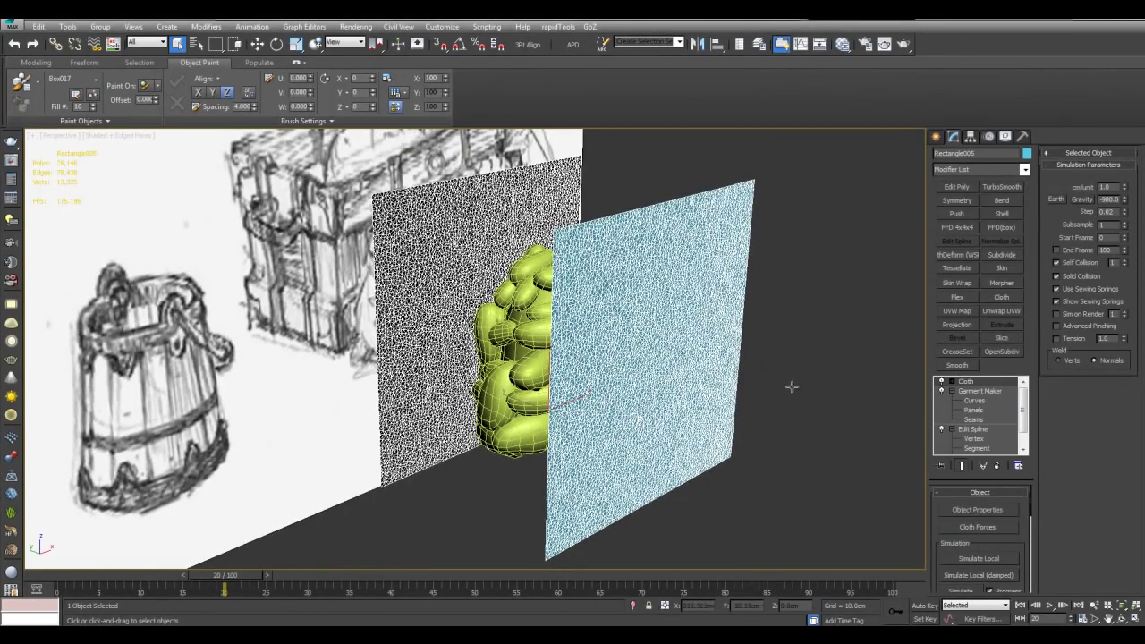
Rename the garment object as sack
{"action": "middle_click_drag", "start_coordinate": [822, 339], "coordinate": [830, 347]}
{"action": "left_click_drag", "start_coordinate": [994, 154], "coordinate": [842, 148]}
{"action": "type", "text": "sack"}
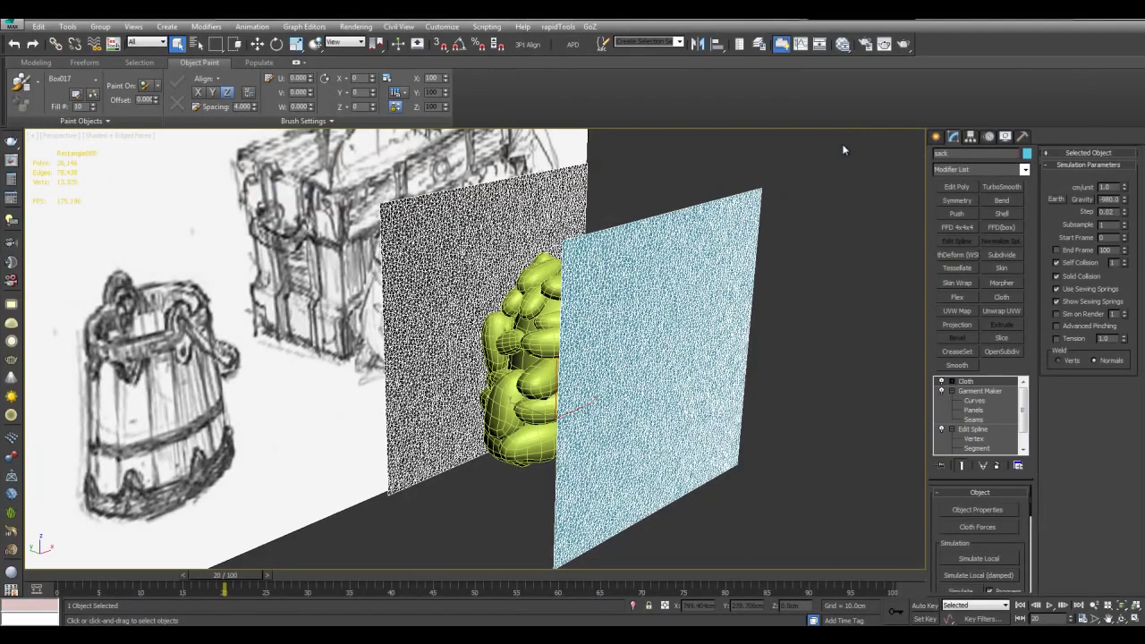
{"action": "middle_click_drag", "start_coordinate": [866, 325], "coordinate": [896, 317]}
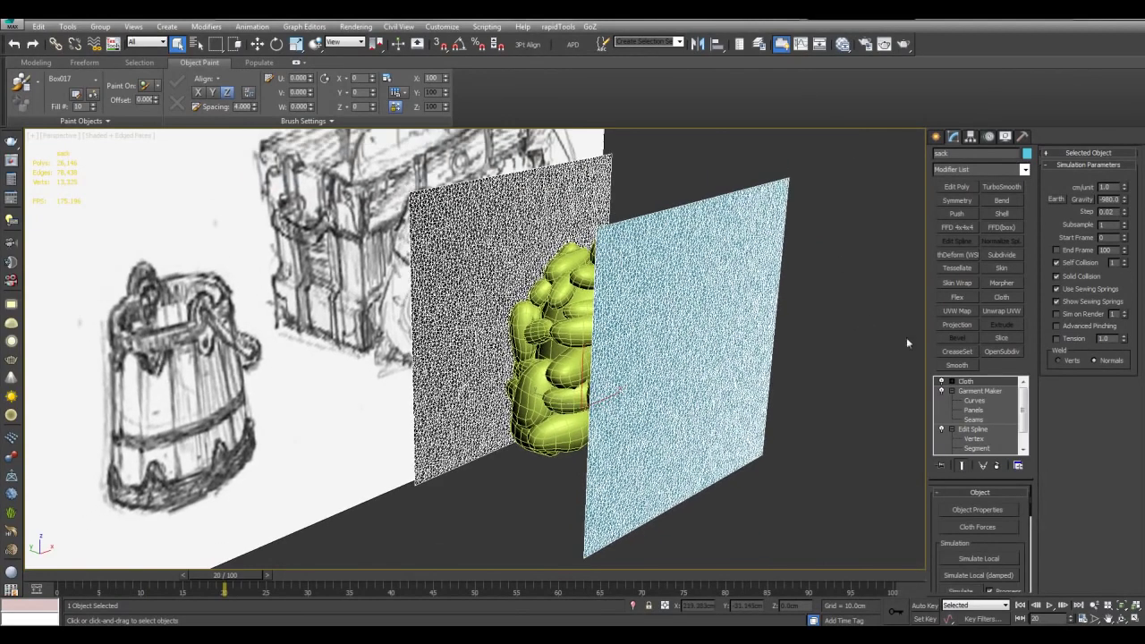
Add the potatoes object to the cloth simulation and define it as a collision object
{"action": "left_click", "coordinate": [970, 508]}
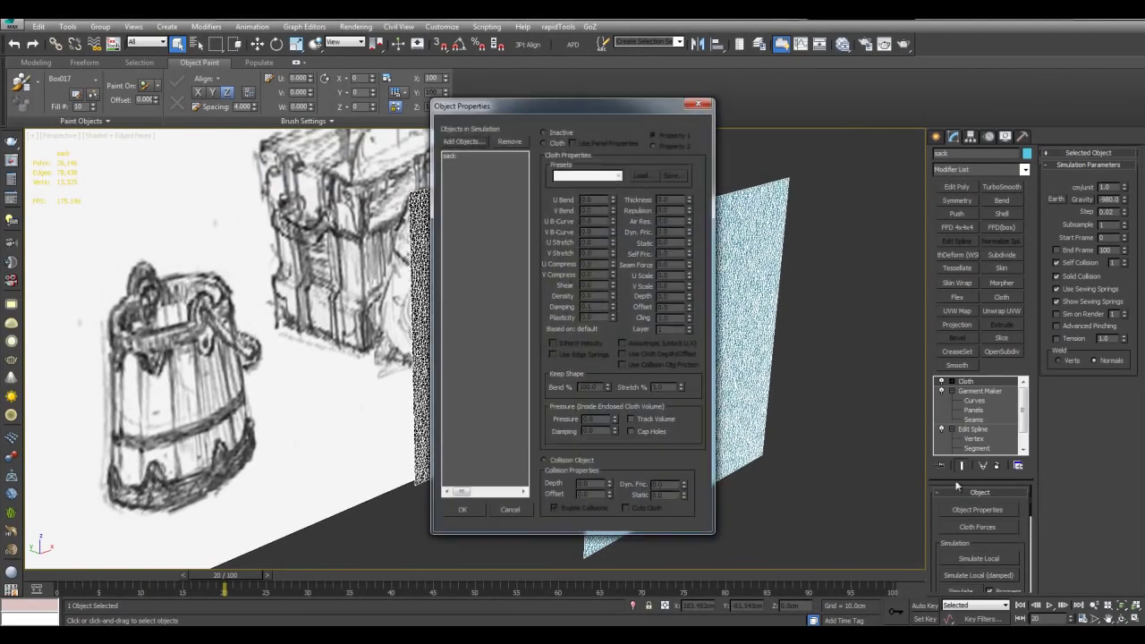
{"action": "left_click", "coordinate": [460, 142]}
{"action": "double_click", "coordinate": [57, 111]}
{"action": "left_click", "coordinate": [569, 462]}
Define the sack as Cloth with the Burlap preset and apply the object properties
{"action": "left_click", "coordinate": [452, 164]}
{"action": "left_click", "coordinate": [588, 178]}
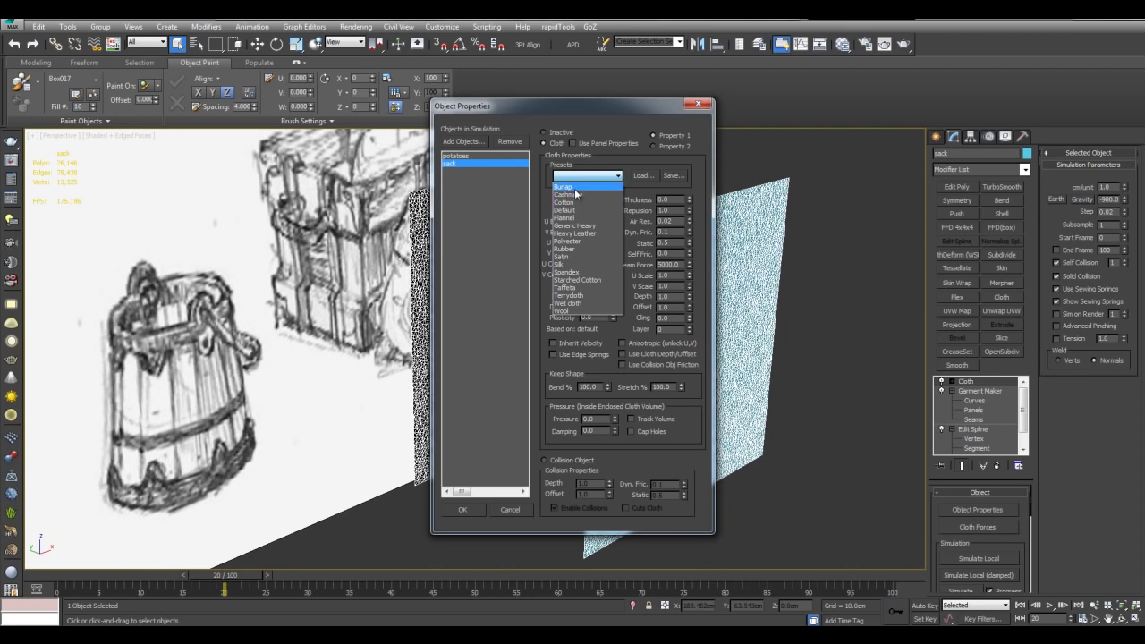
{"action": "left_click", "coordinate": [575, 189]}
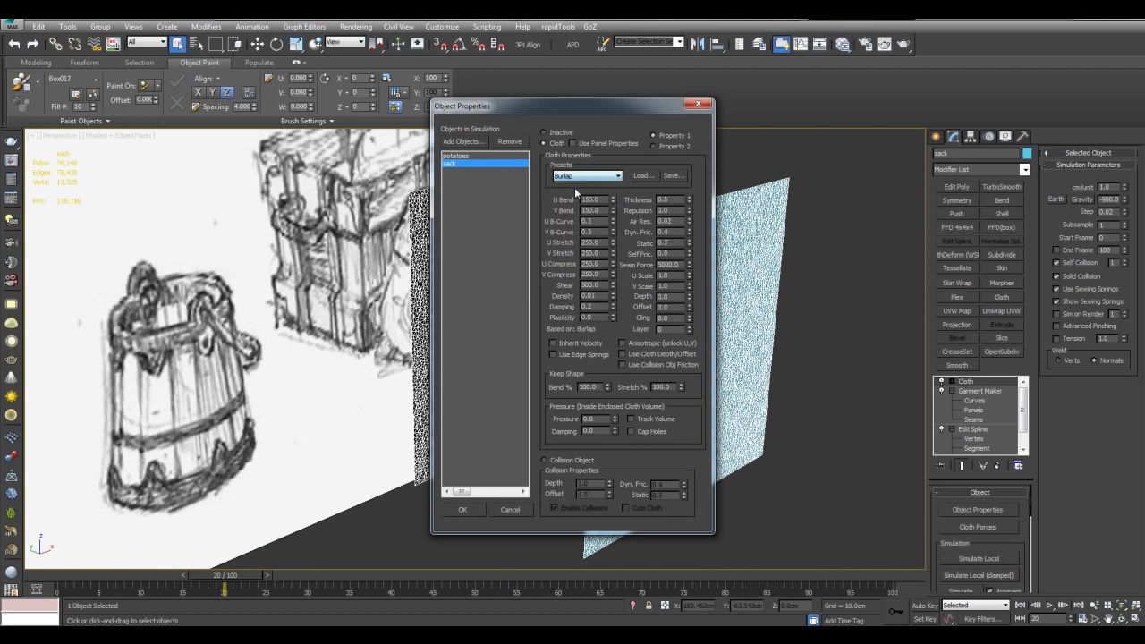
{"action": "left_click", "coordinate": [461, 510]}
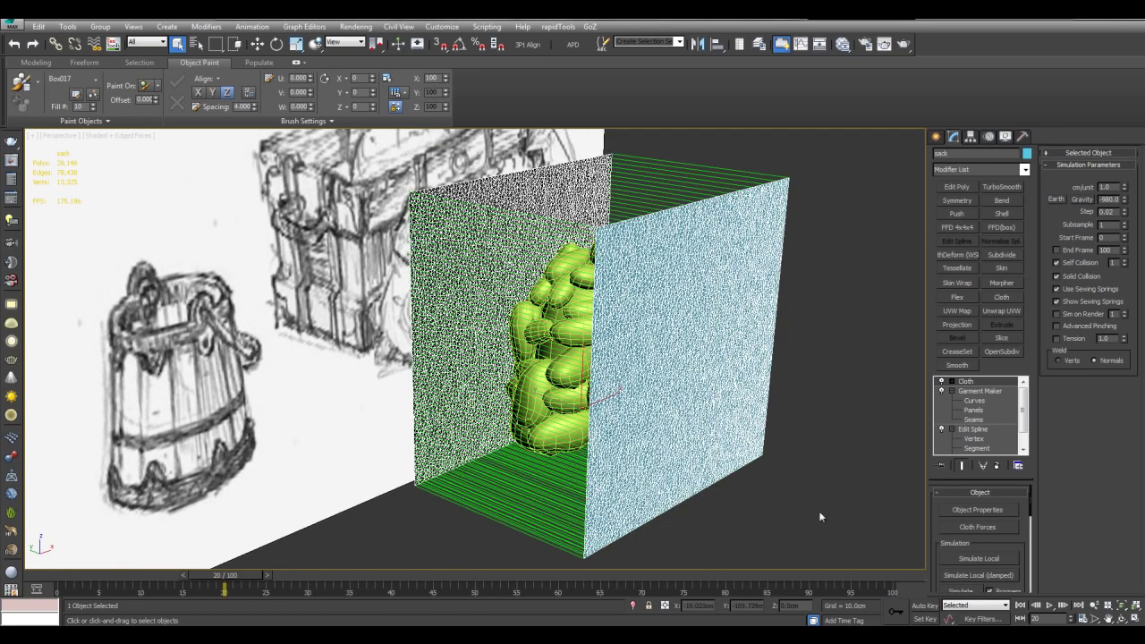
Run the local cloth simulation to pull the panels around the potatoes, and stop it before the side seams fully close
{"action": "scroll", "coordinate": [982, 545], "scroll_direction": "down", "scroll_amount": 2}
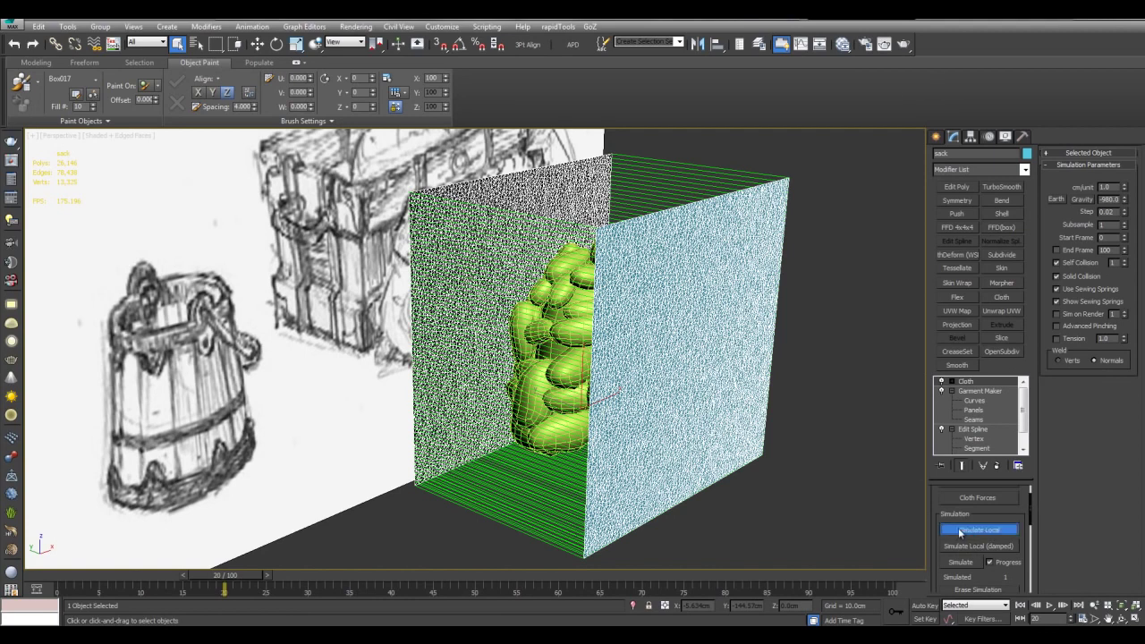
{"action": "left_click", "coordinate": [977, 530]}
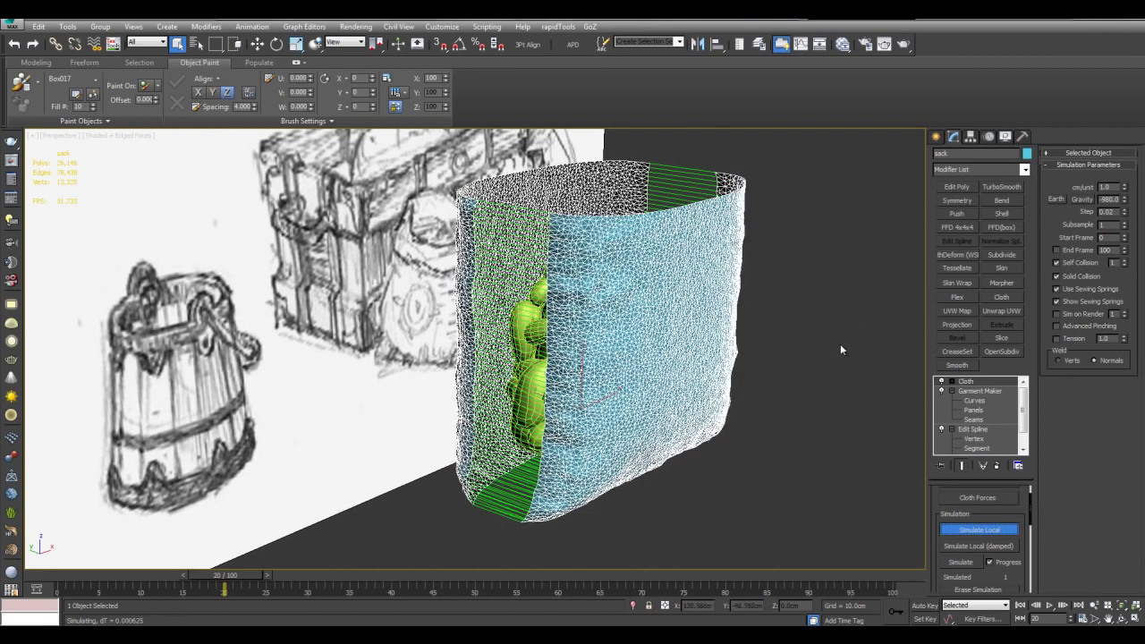
{"action": "key", "text": "Escape"}
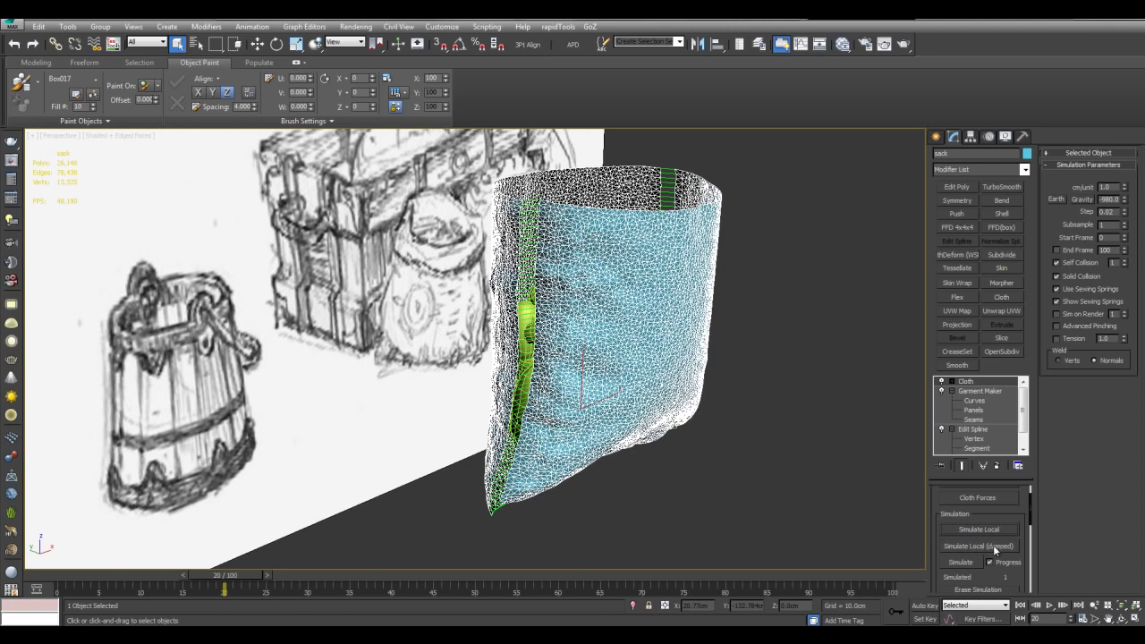
Examine the simulated sack's side seam gap and how the cloth wraps around the potatoes
{"action": "scroll", "coordinate": [814, 445], "scroll_direction": "up", "scroll_amount": 3}
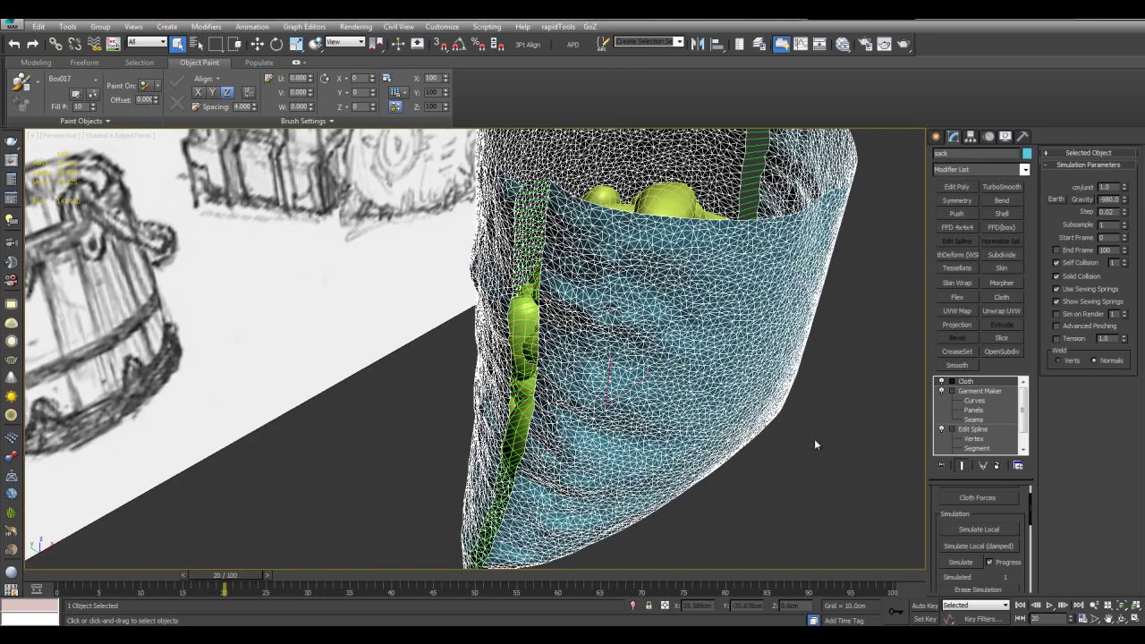
{"action": "middle_click_drag", "start_coordinate": [481, 322], "coordinate": [568, 273], "text": "alt"}
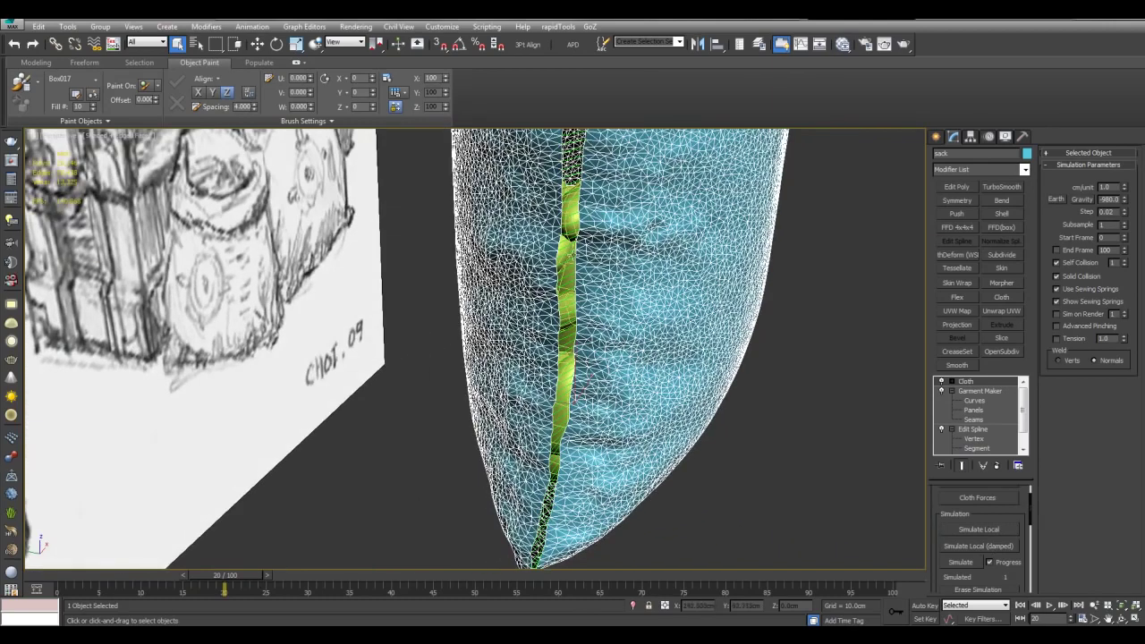
{"action": "mouse_move", "coordinate": [824, 350]}
{"action": "middle_mouse_down", "text": "alt"}
{"action": "mouse_move", "coordinate": [803, 357]}
{"action": "mouse_move", "coordinate": [868, 409]}
{"action": "middle_mouse_up", "text": "alt"}
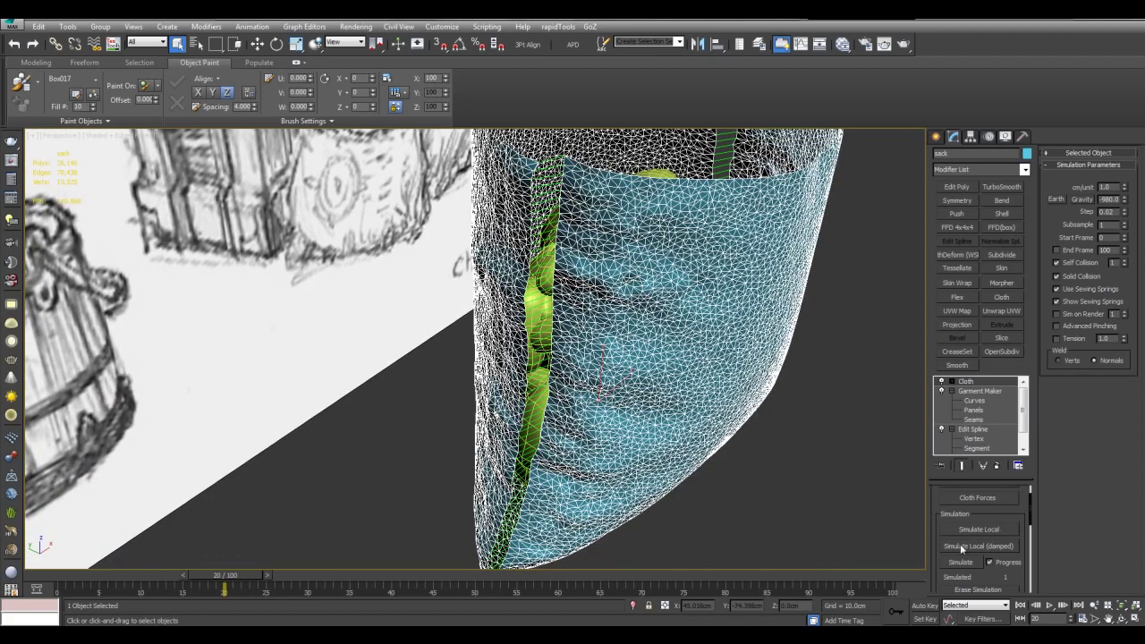
{"action": "scroll", "coordinate": [764, 403], "scroll_direction": "down", "scroll_amount": 6}
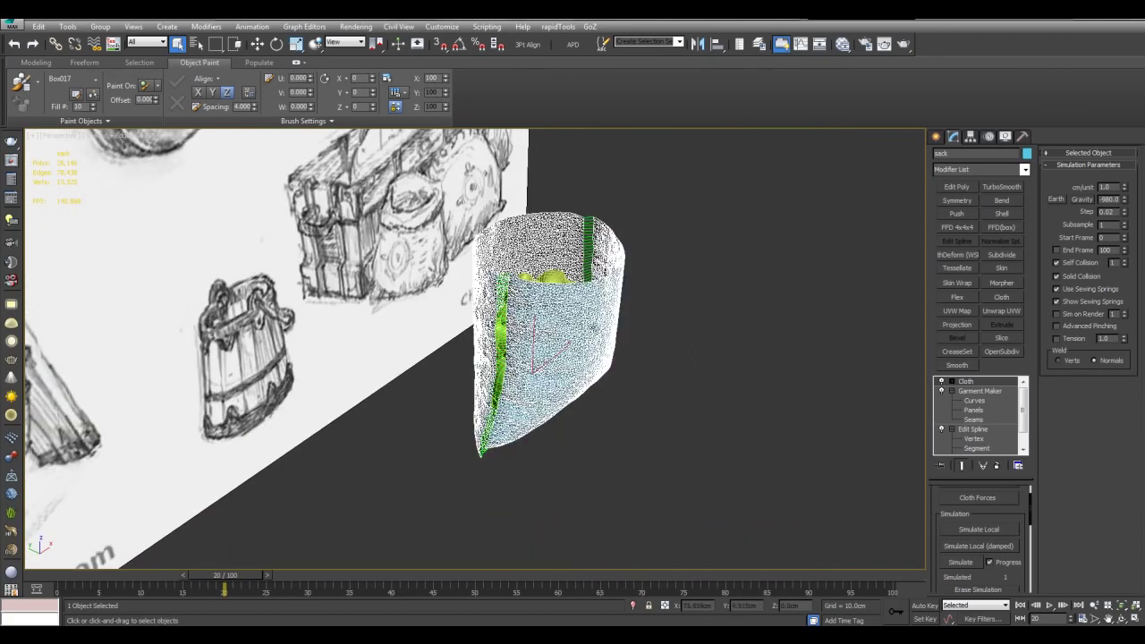
{"action": "scroll", "coordinate": [680, 356], "scroll_direction": "up", "scroll_amount": 6}
{"action": "middle_click_drag", "start_coordinate": [584, 396], "coordinate": [555, 407], "text": "alt"}
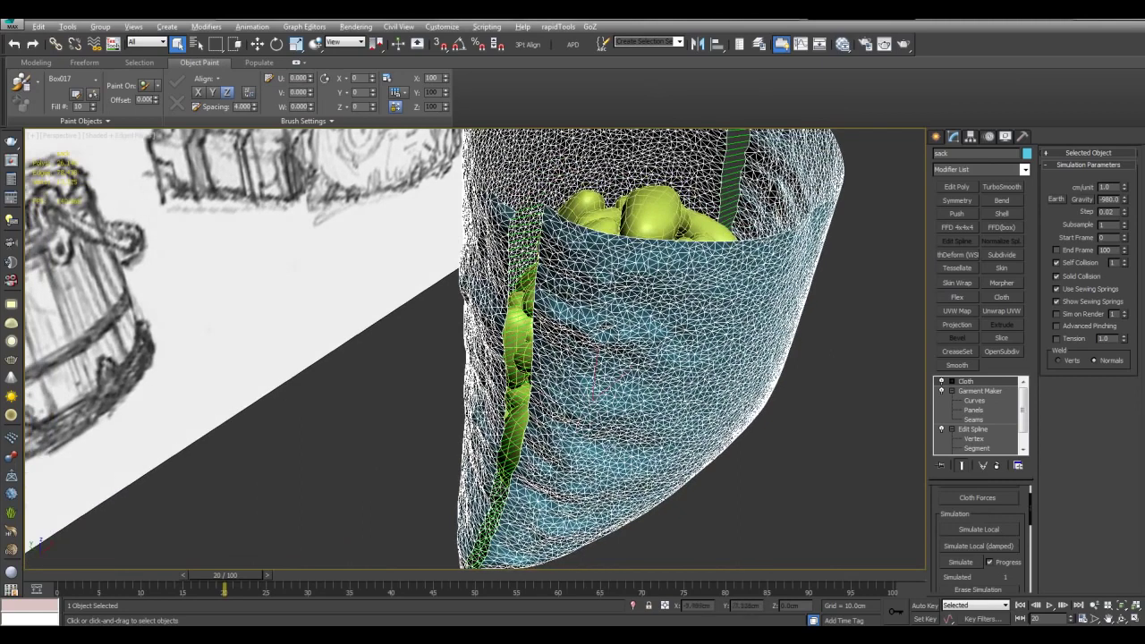
{"action": "middle_click_drag", "start_coordinate": [527, 339], "coordinate": [579, 263], "text": "alt"}
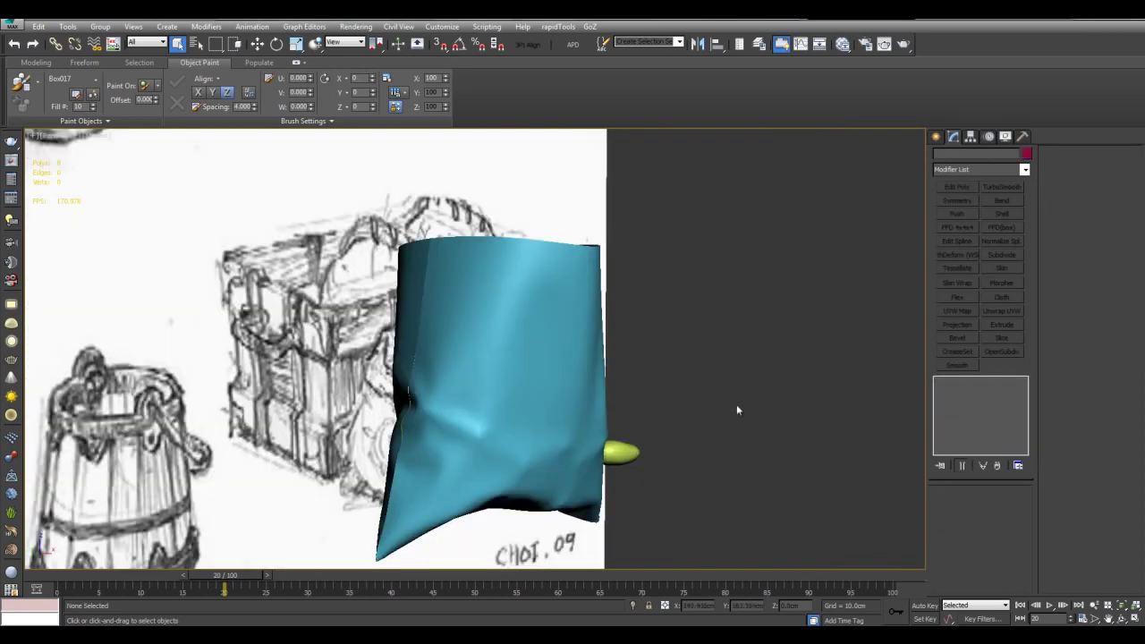
Isolate the sack with edged faces shown and convert it to an Editable Poly
{"action": "left_click", "coordinate": [557, 397]}
{"action": "mouse_move", "coordinate": [585, 396]}
{"action": "middle_mouse_down", "text": "alt"}
{"action": "mouse_move", "coordinate": [720, 359]}
{"action": "mouse_move", "coordinate": [716, 385]}
{"action": "mouse_move", "coordinate": [506, 445]}
{"action": "mouse_move", "coordinate": [742, 416]}
{"action": "mouse_move", "coordinate": [769, 394]}
{"action": "mouse_move", "coordinate": [527, 393]}
{"action": "mouse_move", "coordinate": [702, 389]}
{"action": "mouse_move", "coordinate": [636, 355]}
{"action": "middle_mouse_up", "text": "alt"}
{"action": "key", "text": "alt+q"}
{"action": "key", "text": "F4"}
{"action": "right_click", "coordinate": [614, 331]}
{"action": "mouse_move", "coordinate": [699, 450]}
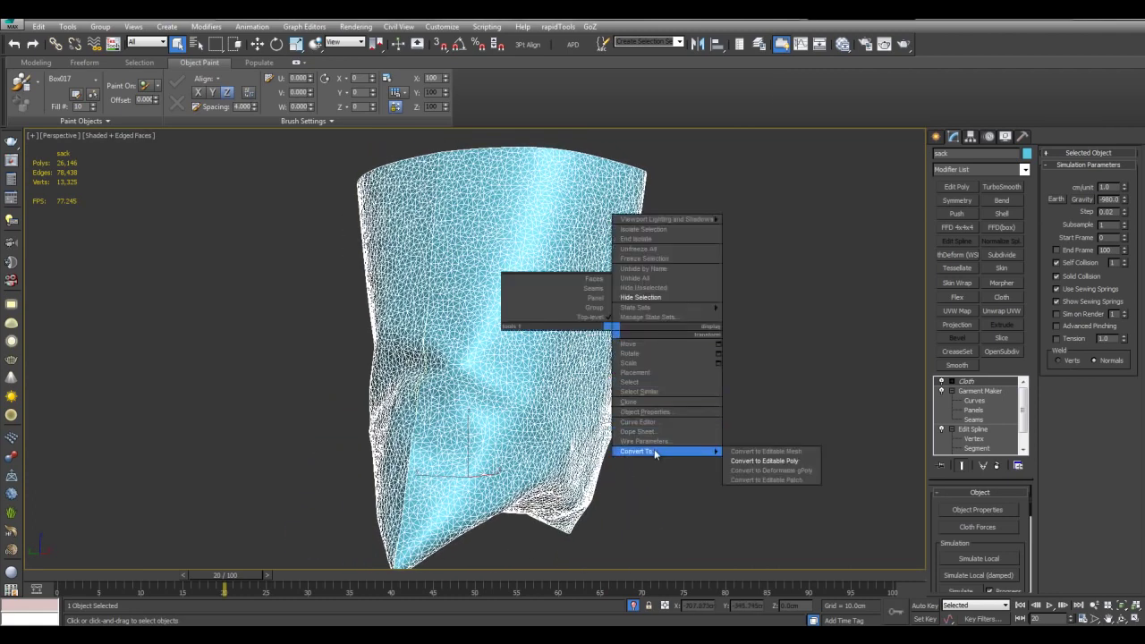
{"action": "left_click", "coordinate": [760, 456]}
{"action": "middle_click_drag", "start_coordinate": [741, 398], "coordinate": [712, 387]}
{"action": "scroll", "coordinate": [876, 370], "scroll_direction": "down", "scroll_amount": 3}
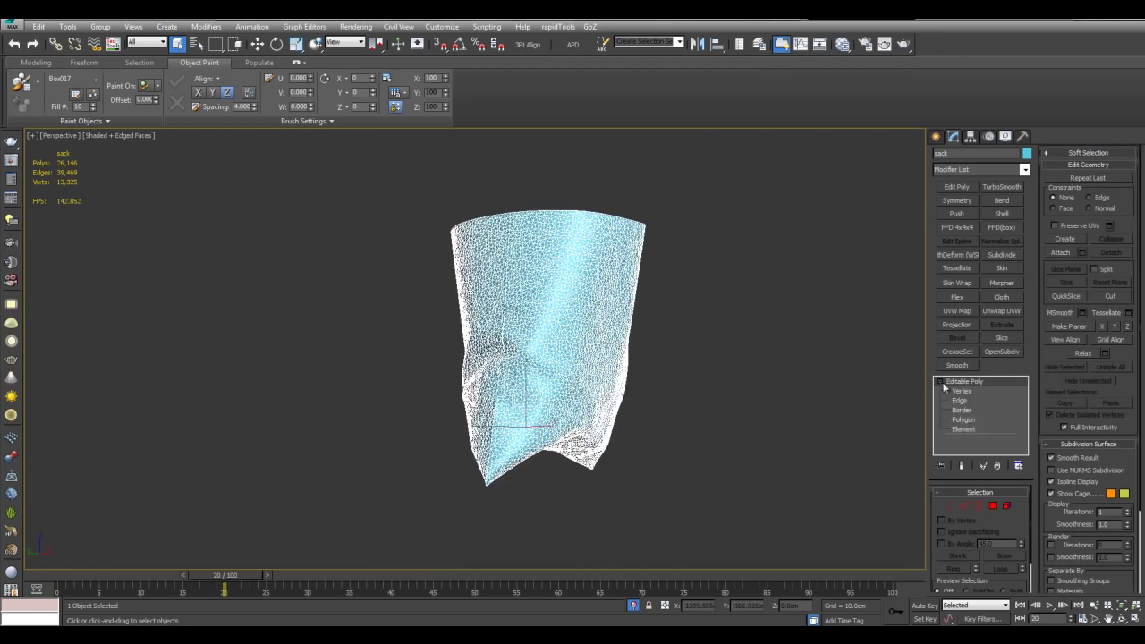
Select all open borders of the sack and convert the selection to vertices
{"action": "left_click", "coordinate": [962, 410]}
{"action": "left_click_drag", "start_coordinate": [688, 199], "coordinate": [410, 487]}
{"action": "scroll", "coordinate": [760, 447], "scroll_direction": "up", "scroll_amount": 3}
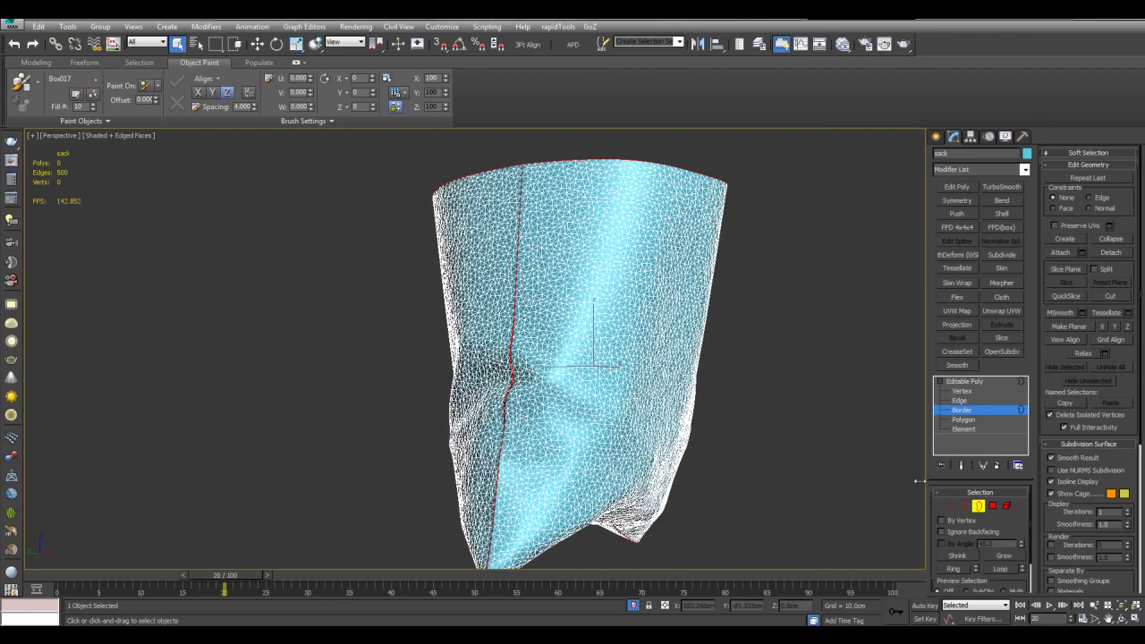
{"action": "left_click", "coordinate": [950, 508], "text": "ctrl"}
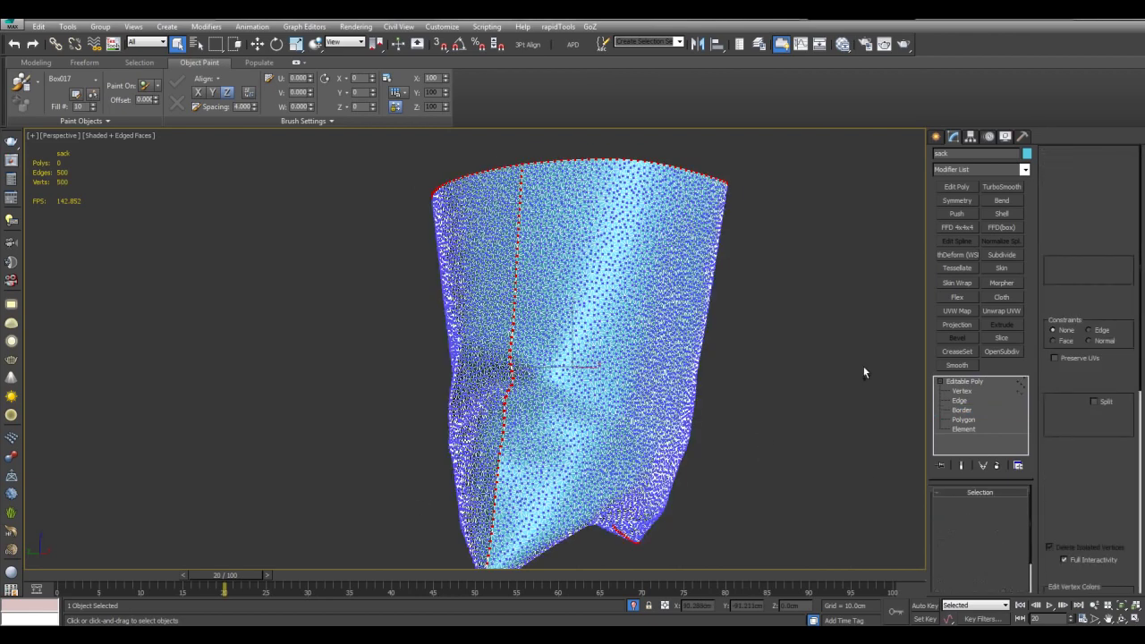
Weld the vertices along the sack's seam gaps with a weld threshold of 0.74 cm
{"action": "middle_click_drag", "start_coordinate": [685, 264], "coordinate": [616, 283], "text": "alt"}
{"action": "scroll", "coordinate": [707, 259], "scroll_direction": "up", "scroll_amount": 6}
{"action": "middle_click_drag", "start_coordinate": [727, 397], "coordinate": [761, 309]}
{"action": "scroll", "coordinate": [856, 338], "scroll_direction": "up", "scroll_amount": 6}
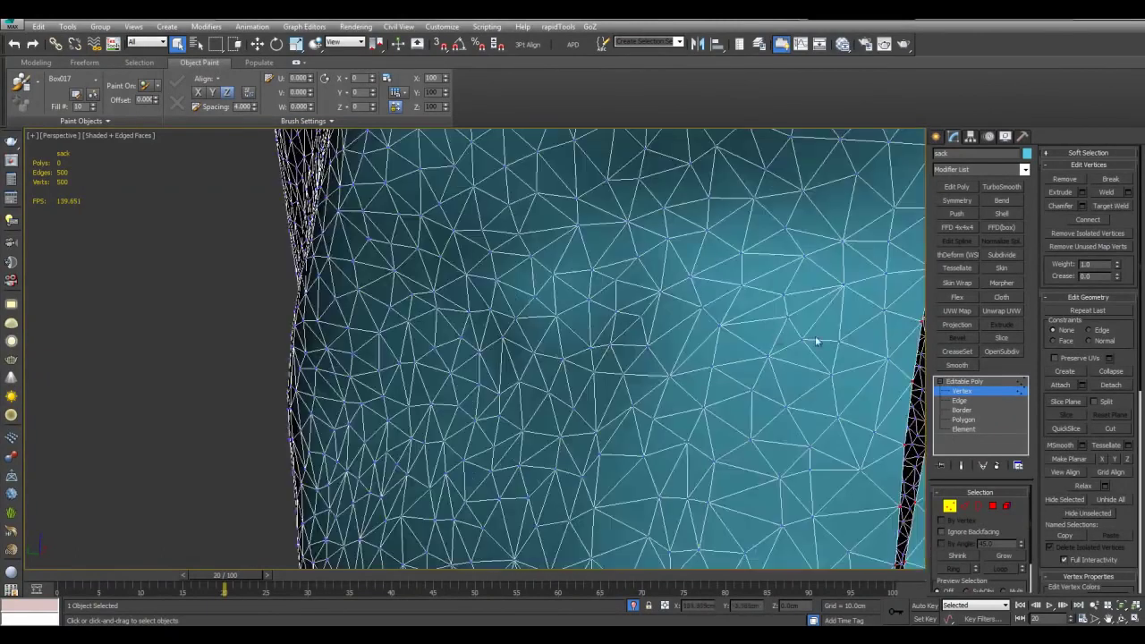
{"action": "middle_click_drag", "start_coordinate": [856, 337], "coordinate": [778, 226]}
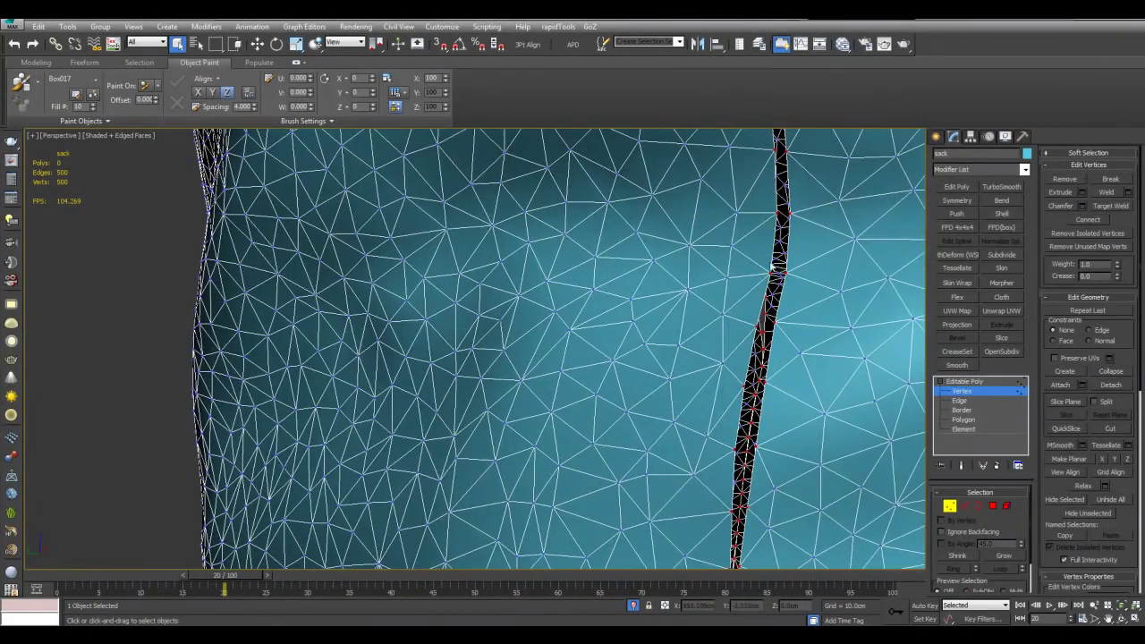
{"action": "left_click", "coordinate": [1126, 192]}
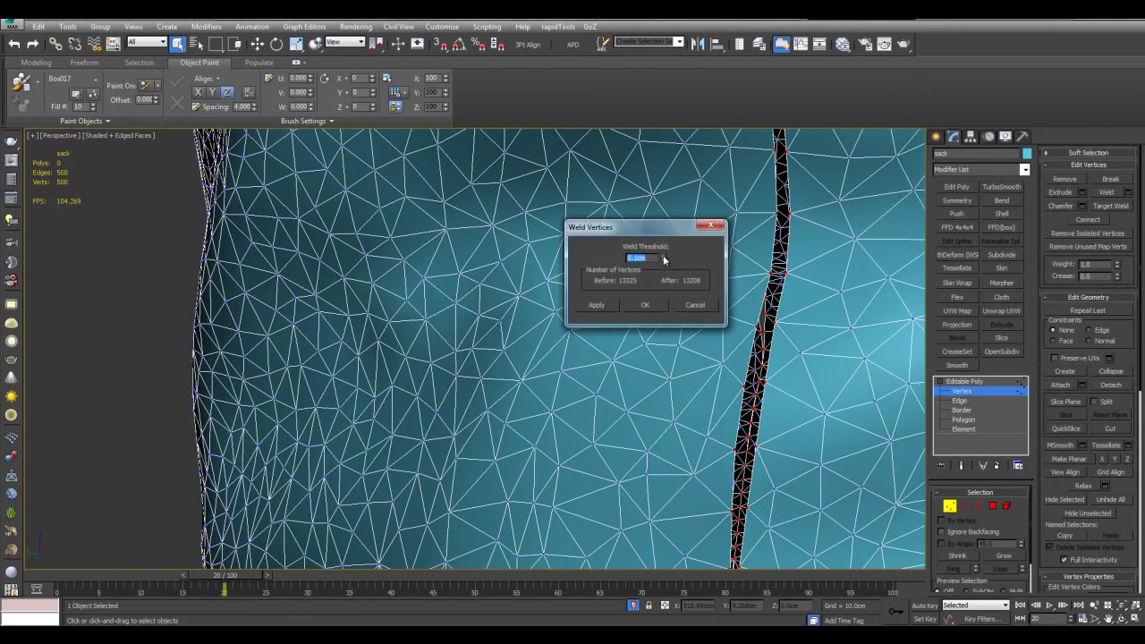
{"action": "left_click_drag", "start_coordinate": [664, 247], "coordinate": [670, 216]}
{"action": "left_click", "coordinate": [645, 305]}
Close the remaining slit in the seam by welding its surrounding vertices with a larger threshold
{"action": "scroll", "coordinate": [672, 311], "scroll_direction": "down", "scroll_amount": 5}
{"action": "middle_click_drag", "start_coordinate": [672, 312], "coordinate": [606, 287], "text": "alt"}
{"action": "scroll", "coordinate": [606, 287], "scroll_direction": "up", "scroll_amount": 3}
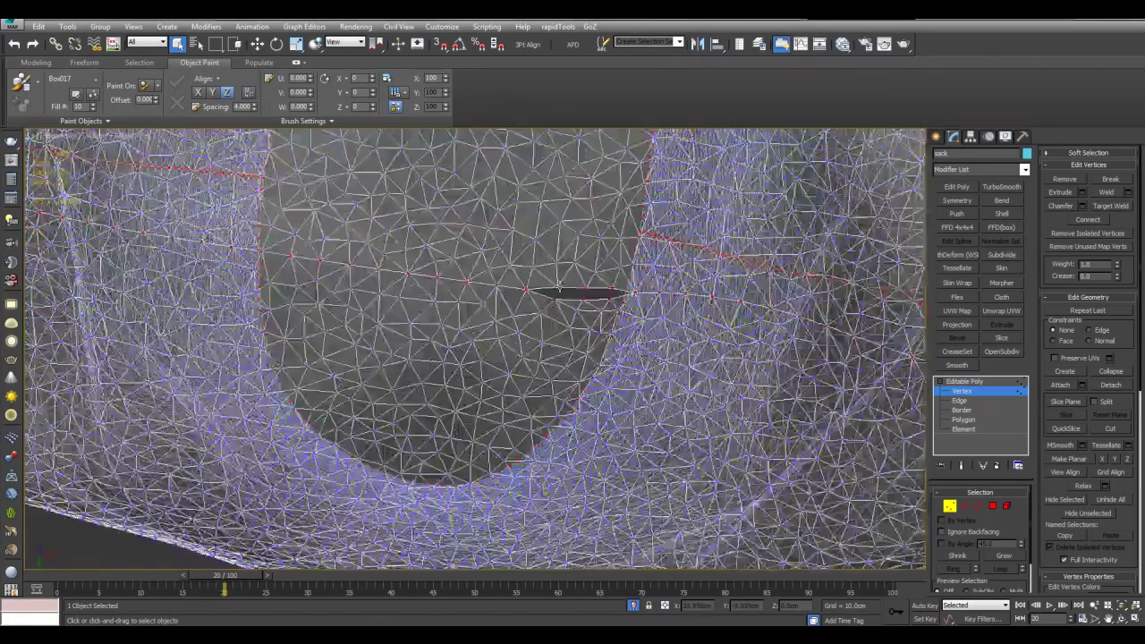
{"action": "middle_click_drag", "start_coordinate": [483, 266], "coordinate": [497, 277], "text": "alt"}
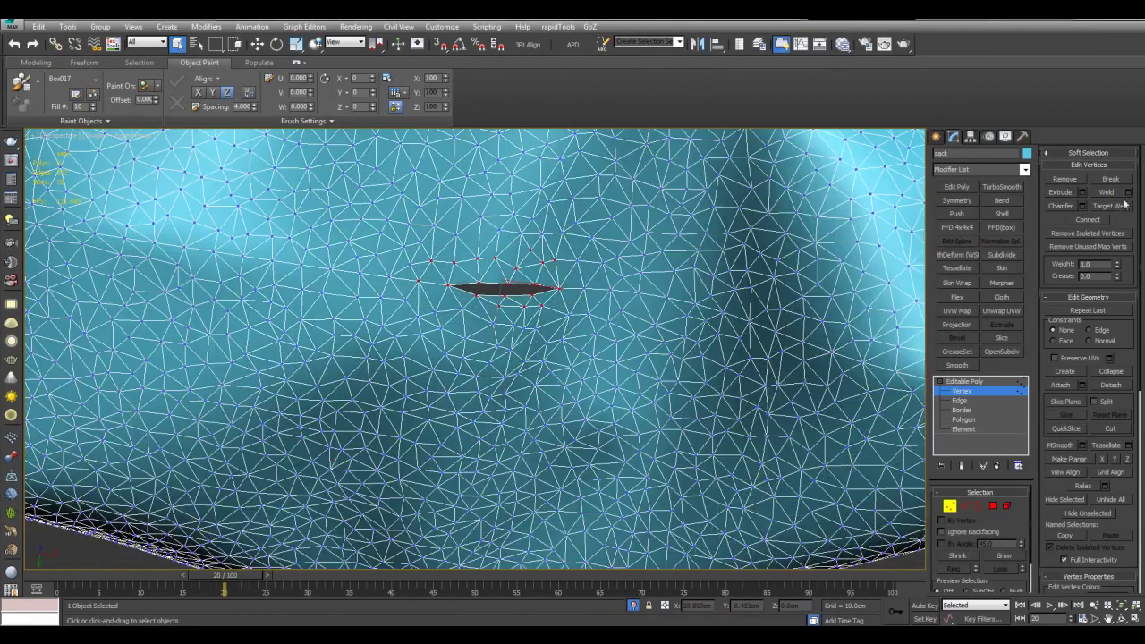
{"action": "left_click", "coordinate": [1127, 192]}
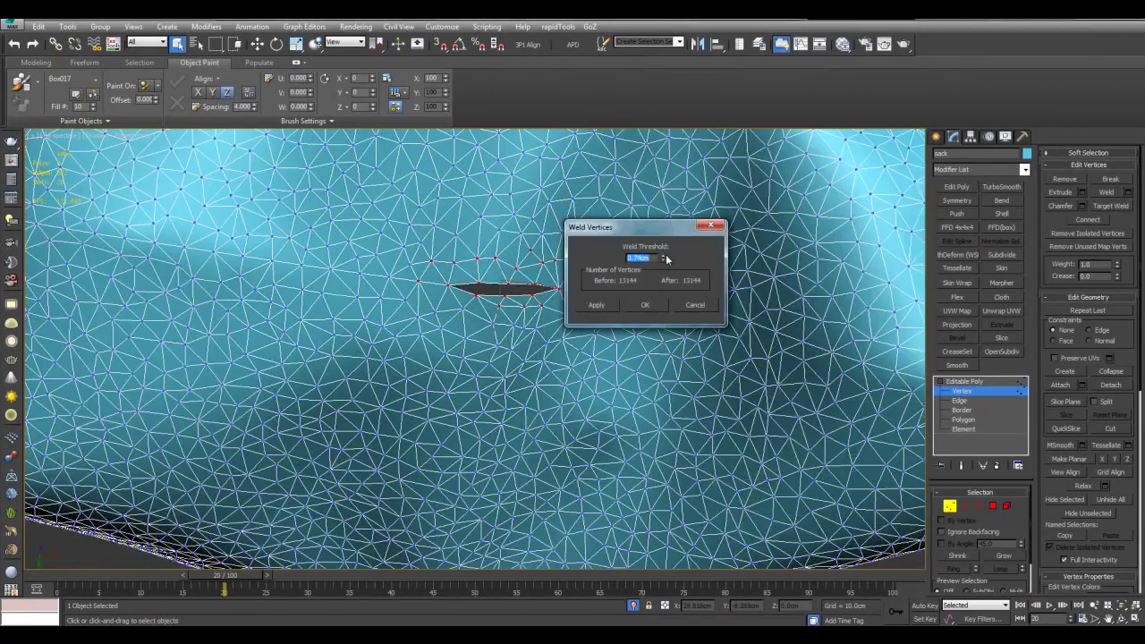
{"action": "left_click_drag", "start_coordinate": [664, 259], "coordinate": [662, 253]}
{"action": "left_click", "coordinate": [656, 305]}
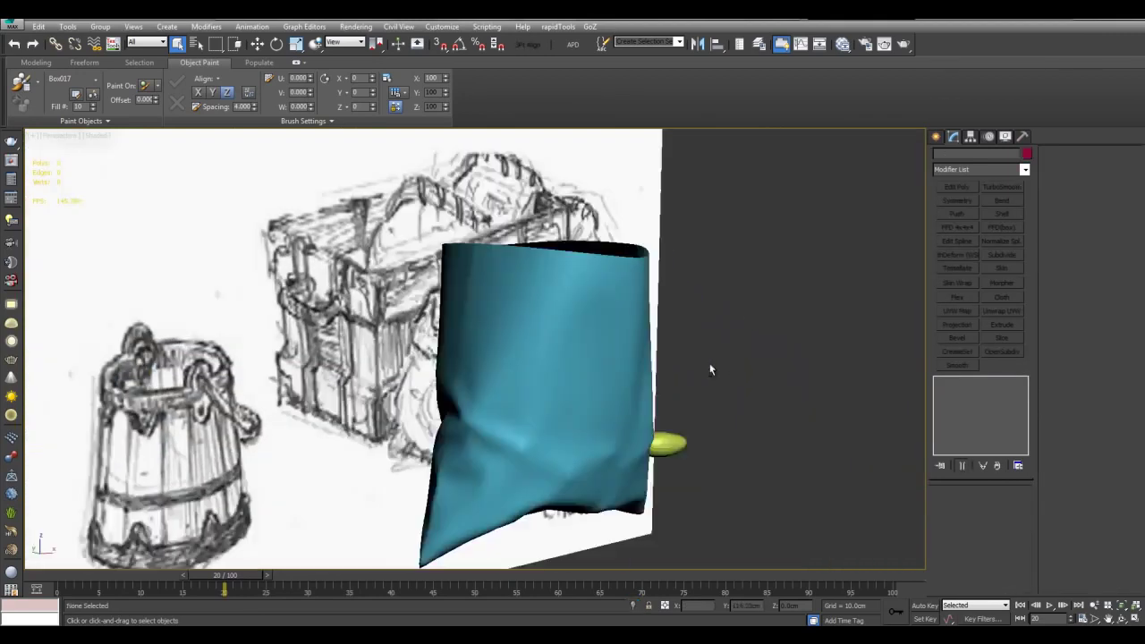
Isolate the sack, add an Edit Poly modifier and select the border around its top opening
{"action": "middle_click_drag", "start_coordinate": [710, 369], "coordinate": [655, 367], "text": "alt"}
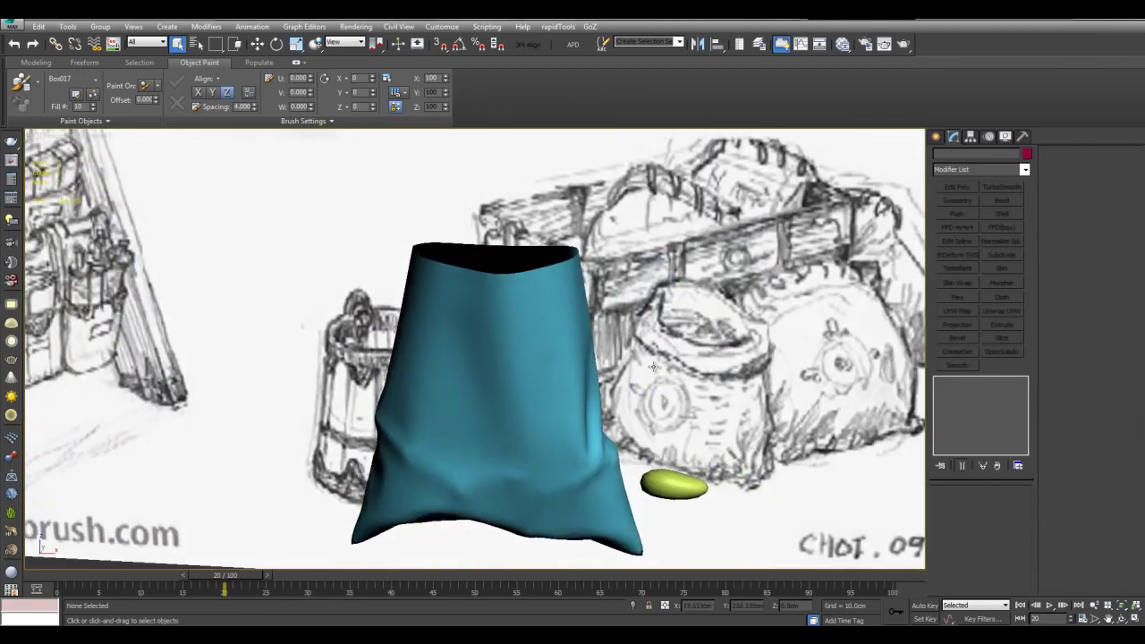
{"action": "scroll", "coordinate": [727, 354], "scroll_direction": "up", "scroll_amount": 4}
{"action": "middle_click_drag", "start_coordinate": [727, 354], "coordinate": [652, 344], "text": "alt"}
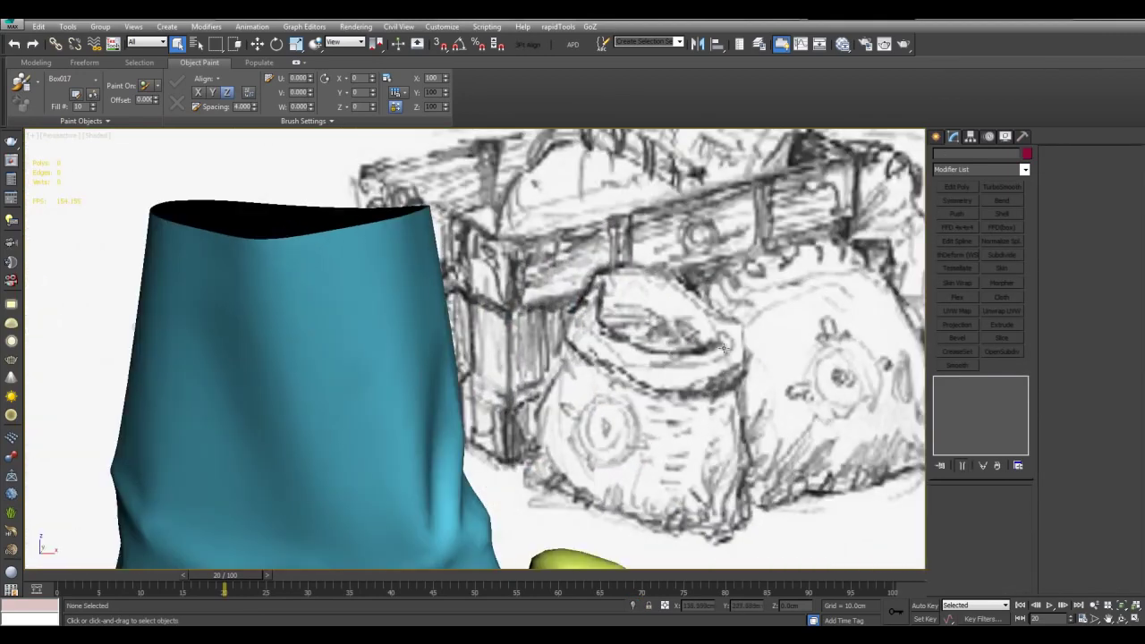
{"action": "middle_click_drag", "start_coordinate": [398, 319], "coordinate": [547, 332]}
{"action": "key", "text": "F4"}
{"action": "left_click", "coordinate": [548, 332]}
{"action": "key", "text": "alt+q"}
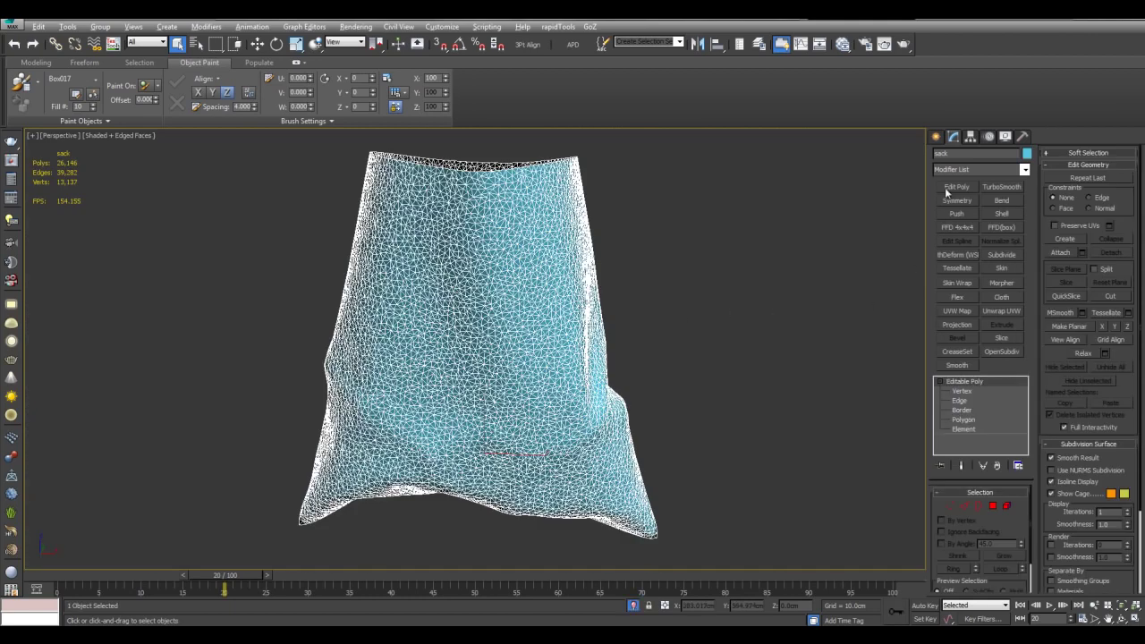
{"action": "left_click", "coordinate": [955, 186]}
{"action": "scroll", "coordinate": [729, 346], "scroll_direction": "up", "scroll_amount": 3}
{"action": "key", "text": "3"}
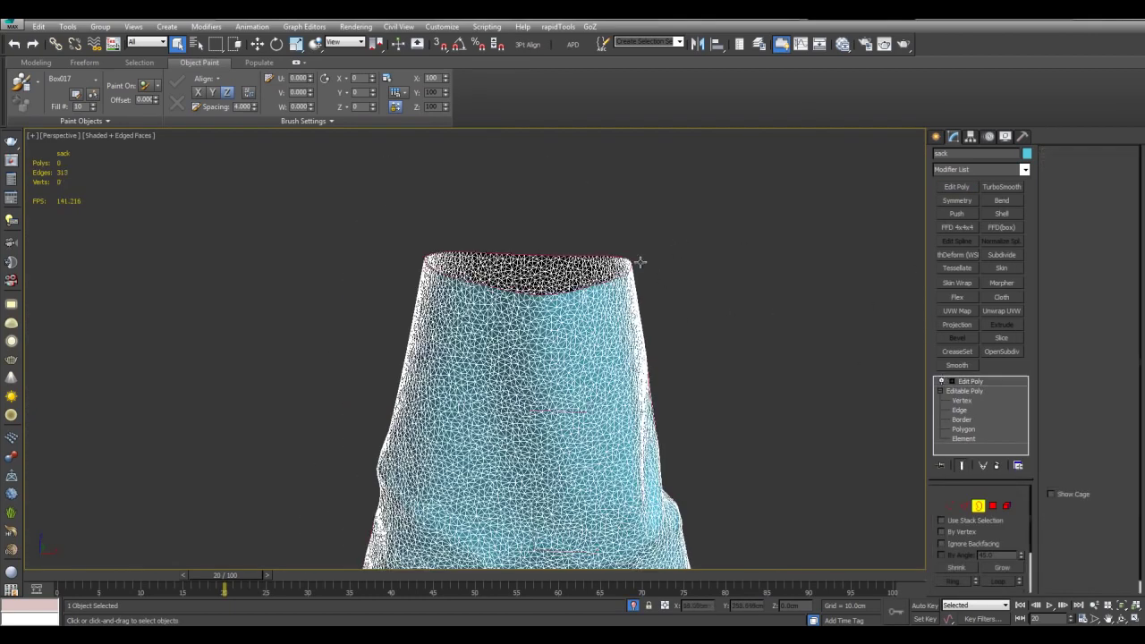
{"action": "left_click", "coordinate": [626, 266]}
Extrude the opening's border outward by scaling a copy, and extend it straight down to form a folded rim
{"action": "middle_click_drag", "start_coordinate": [658, 277], "coordinate": [703, 320], "text": "alt"}
{"action": "key", "text": "r"}
{"action": "middle_click_drag", "start_coordinate": [612, 273], "coordinate": [581, 314]}
{"action": "scroll", "coordinate": [580, 313], "scroll_direction": "up", "scroll_amount": 2}
{"action": "left_click_drag", "start_coordinate": [497, 295], "coordinate": [499, 283], "text": "shift"}
{"action": "key", "text": "w"}
{"action": "middle_click_drag", "start_coordinate": [515, 280], "coordinate": [507, 261], "text": "alt"}
{"action": "left_click_drag", "start_coordinate": [497, 268], "coordinate": [497, 300], "text": "shift"}
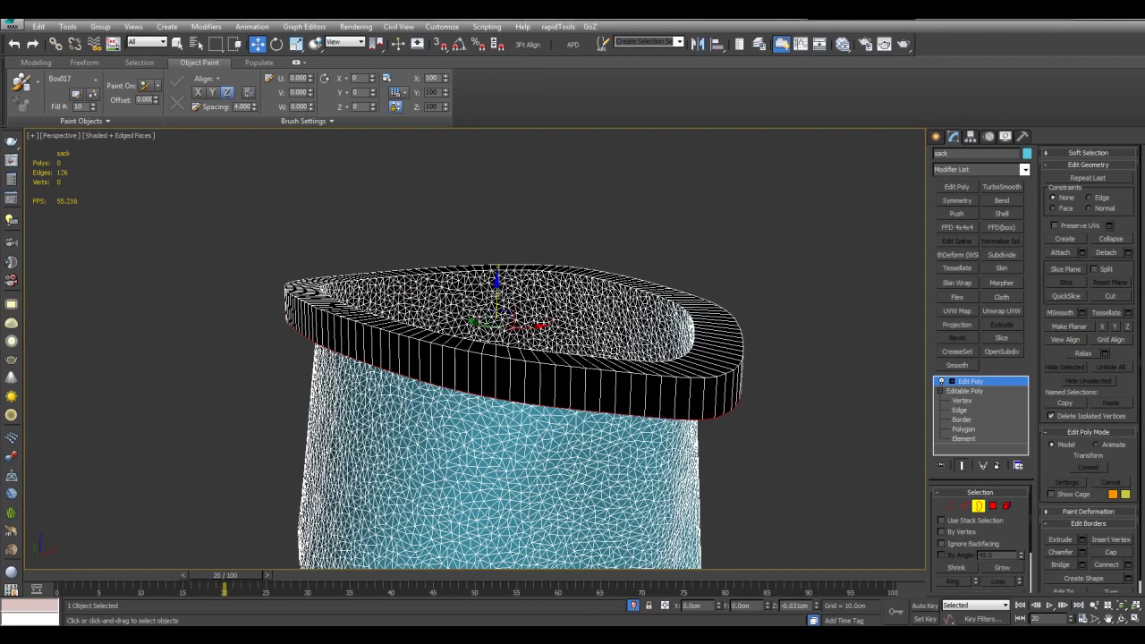
Scale the rim's lower border inward toward the sack to form the underside of the fold
{"action": "key", "text": "alt+x"}
{"action": "key", "text": "r"}
{"action": "left_click_drag", "start_coordinate": [496, 329], "coordinate": [496, 272]}
{"action": "key", "text": "w"}
{"action": "key", "text": "alt+x"}
Connect the edge rings across the rim's top and outer side with 3 segments
{"action": "mouse_move", "coordinate": [671, 371]}
{"action": "middle_mouse_down", "text": "alt"}
{"action": "mouse_move", "coordinate": [687, 338]}
{"action": "mouse_move", "coordinate": [706, 369]}
{"action": "middle_mouse_up", "text": "alt"}
{"action": "key", "text": "q"}
{"action": "key", "text": "2"}
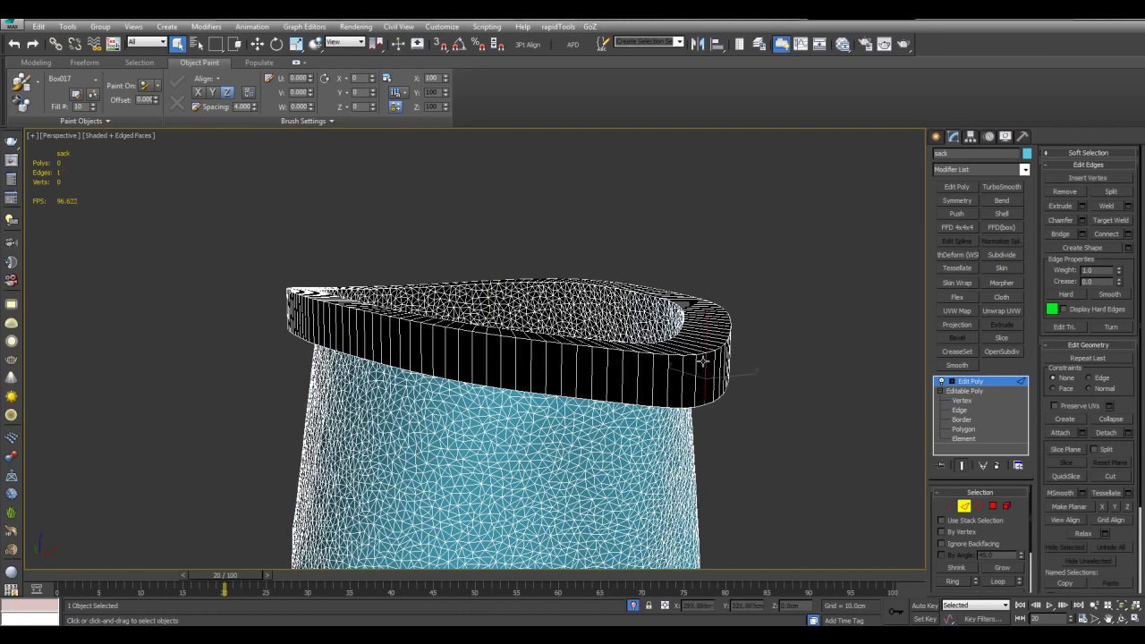
{"action": "left_click", "coordinate": [697, 342]}
{"action": "key", "text": "alt+r"}
{"action": "key", "text": "ctrl+shift+e"}
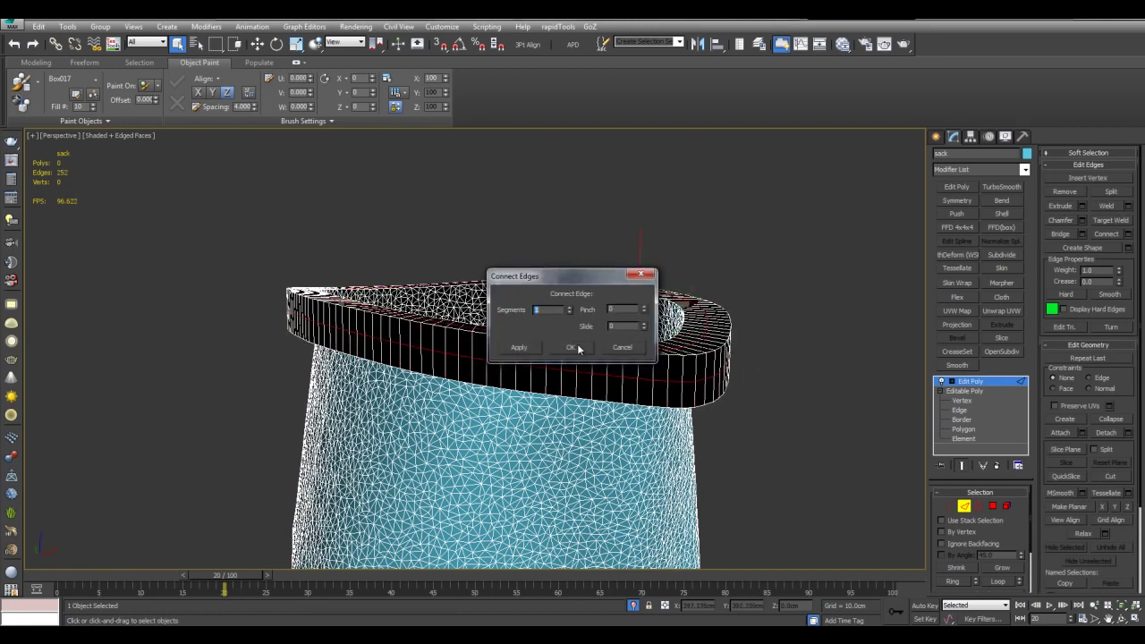
{"action": "type", "text": "3"}
{"action": "left_click", "coordinate": [577, 347]}
Connect the edge ring on the rim's underside with 3 segments and finish editing the rounded rim
{"action": "double_click", "coordinate": [678, 355]}
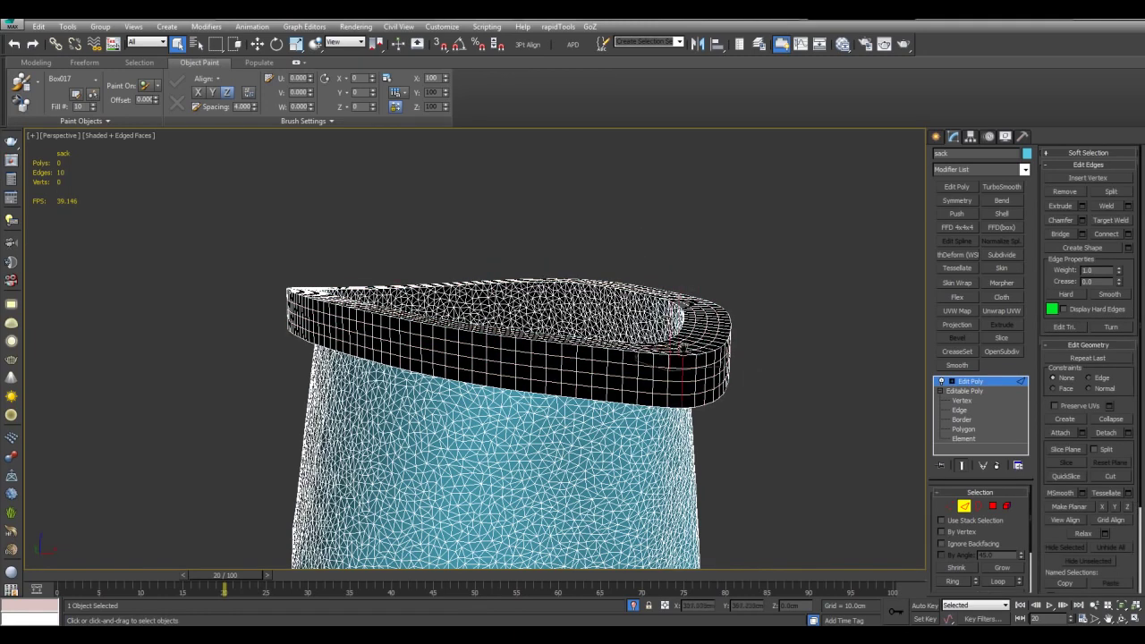
{"action": "middle_click_drag", "start_coordinate": [676, 353], "coordinate": [632, 350]}
{"action": "scroll", "coordinate": [631, 347], "scroll_direction": "up", "scroll_amount": 3}
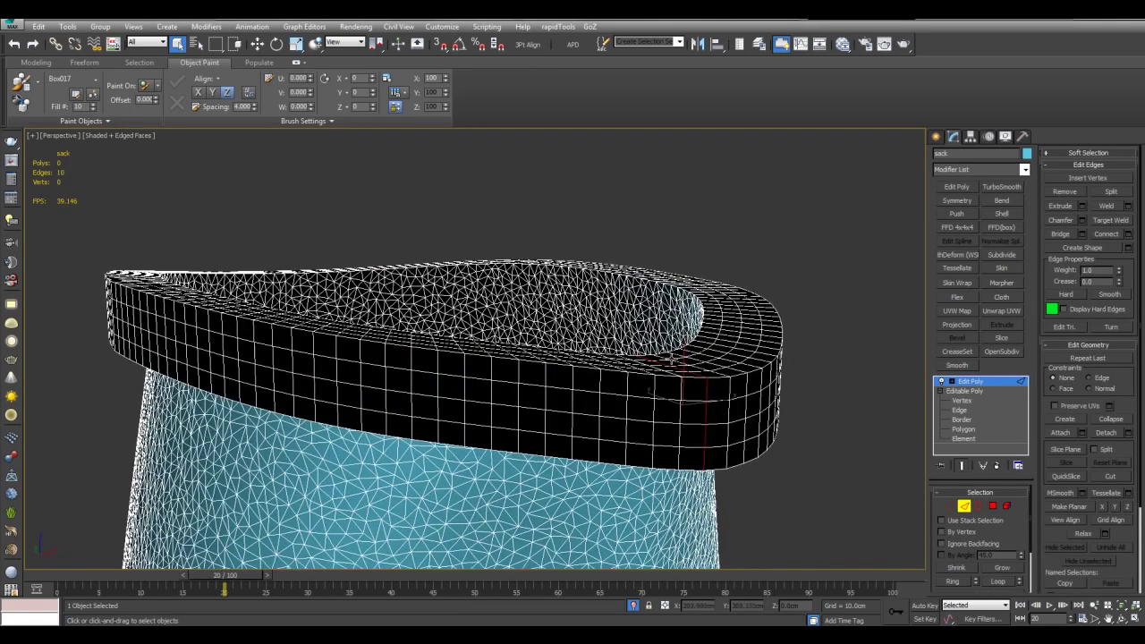
{"action": "double_click", "coordinate": [738, 397]}
{"action": "left_click", "coordinate": [738, 397]}
{"action": "middle_click_drag", "start_coordinate": [738, 397], "coordinate": [762, 313], "text": "alt"}
{"action": "middle_click_drag", "start_coordinate": [747, 246], "coordinate": [750, 291]}
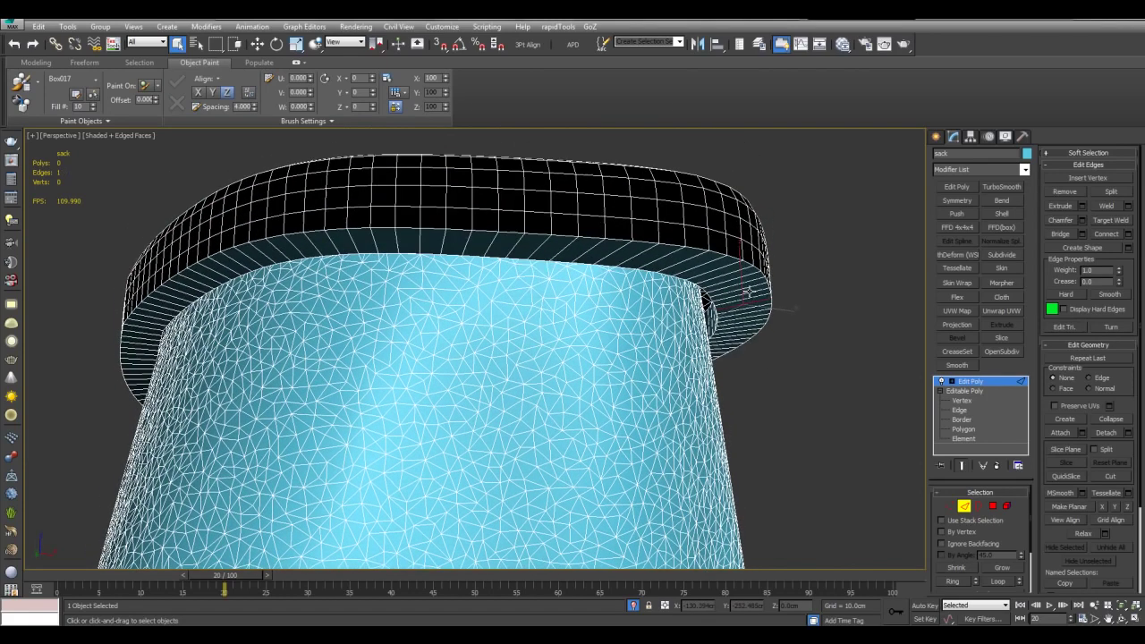
{"action": "key", "text": "alt+r"}
{"action": "key", "text": "ctrl+shift+e"}
{"action": "left_click", "coordinate": [582, 352]}
{"action": "key", "text": "Return"}
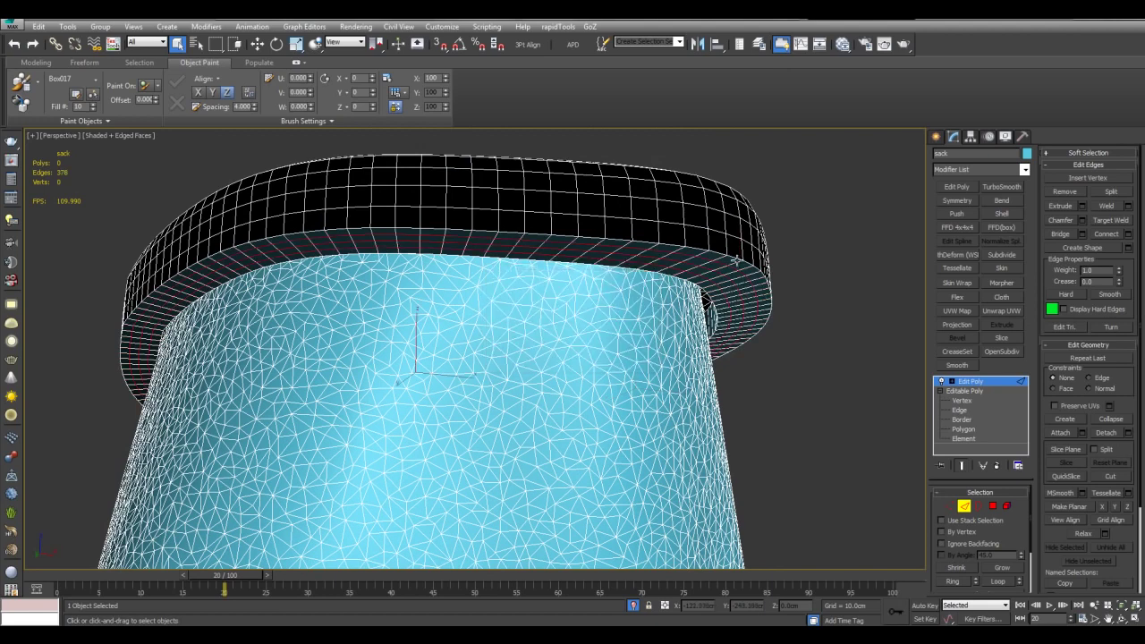
{"action": "middle_click_drag", "start_coordinate": [723, 259], "coordinate": [736, 301], "text": "alt"}
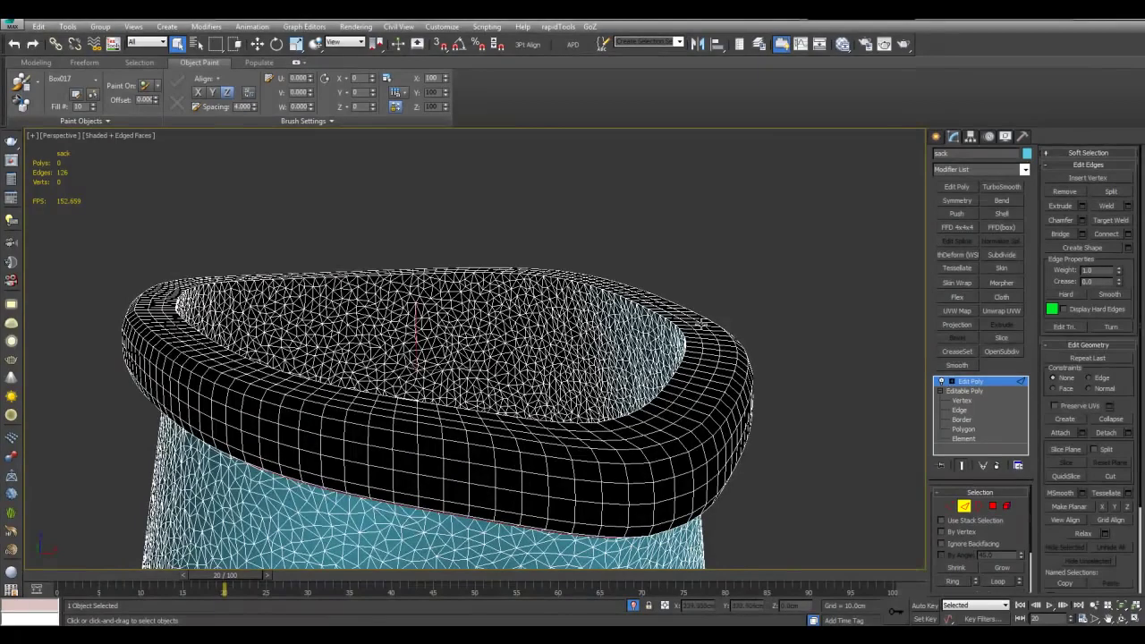
{"action": "left_click", "coordinate": [807, 302]}
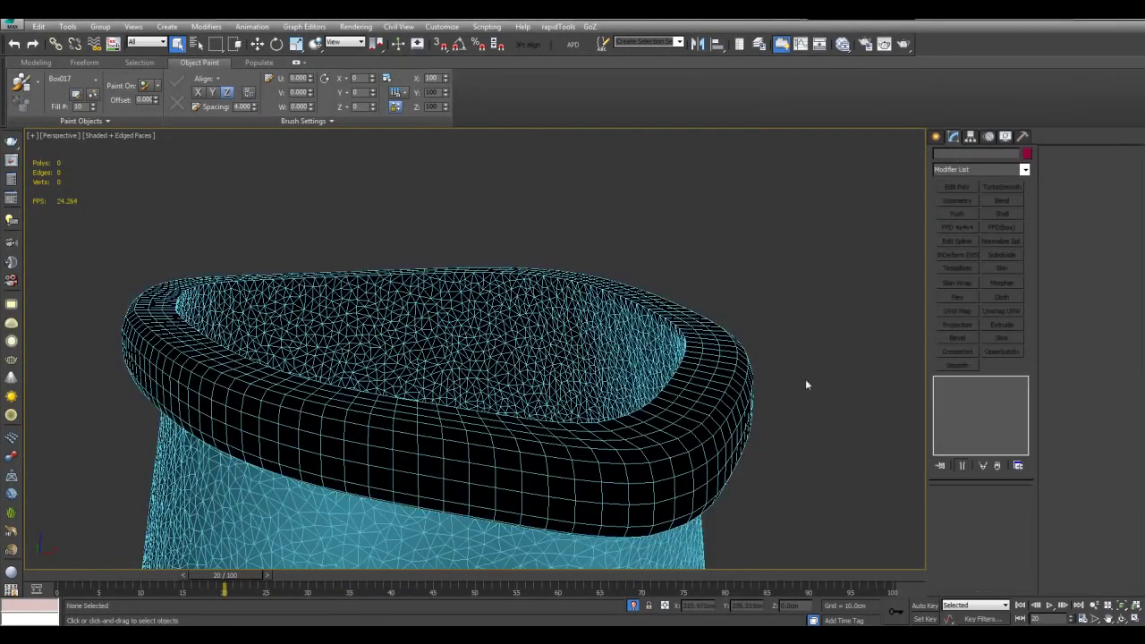
Exit isolation and move the single spare potato farther away from the sack
{"action": "scroll", "coordinate": [816, 340], "scroll_direction": "down", "scroll_amount": 5}
{"action": "key", "text": "alt+q"}
{"action": "middle_click_drag", "start_coordinate": [691, 338], "coordinate": [692, 273]}
{"action": "scroll", "coordinate": [689, 281], "scroll_direction": "down", "scroll_amount": 6}
{"action": "middle_click_drag", "start_coordinate": [646, 308], "coordinate": [667, 369], "text": "alt"}
{"action": "left_click", "coordinate": [566, 381]}
{"action": "key", "text": "w"}
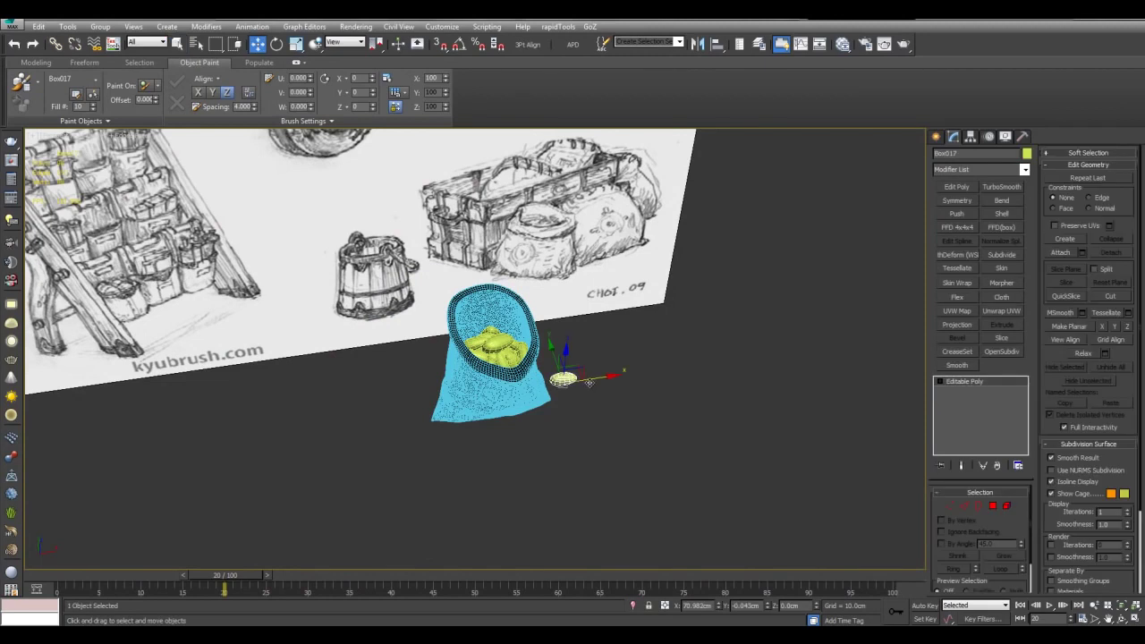
{"action": "left_click_drag", "start_coordinate": [589, 379], "coordinate": [690, 363]}
{"action": "left_click", "coordinate": [854, 339]}
Create a box with a footprint wider than the sack to serve as a floor
{"action": "left_click", "coordinate": [935, 137]}
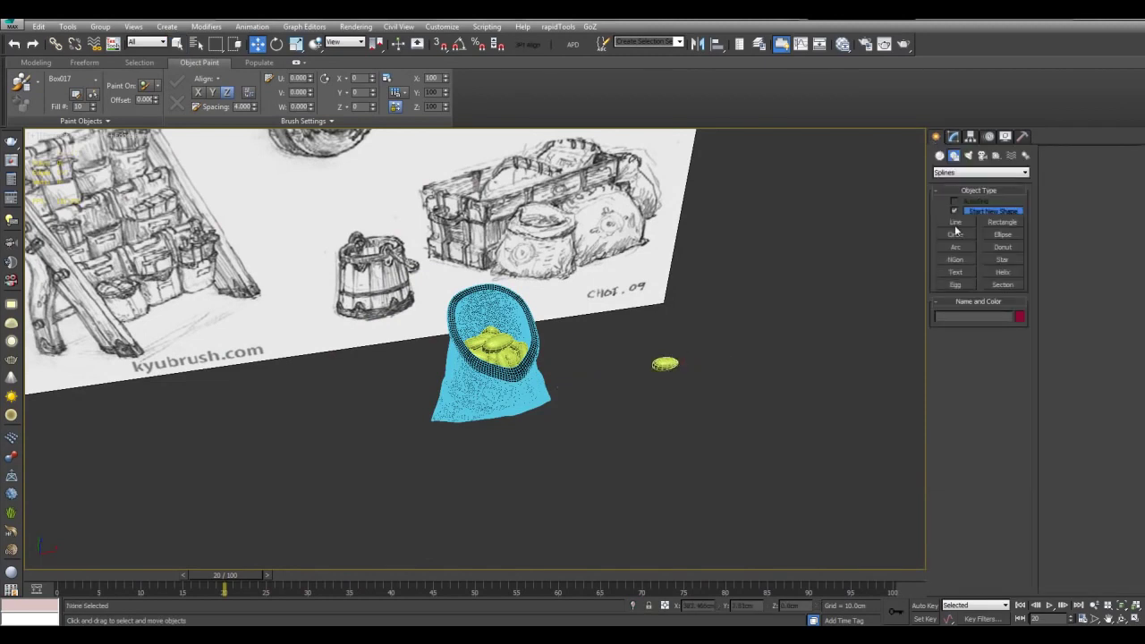
{"action": "left_click", "coordinate": [939, 155]}
{"action": "left_click", "coordinate": [958, 214]}
{"action": "middle_click_drag", "start_coordinate": [474, 260], "coordinate": [461, 318], "text": "alt"}
{"action": "left_click_drag", "start_coordinate": [371, 313], "coordinate": [614, 471]}
{"action": "left_click", "coordinate": [598, 437]}
Move the box straight down beneath the sack to about -60.9 cm in Z
{"action": "key", "text": "w"}
{"action": "middle_click_drag", "start_coordinate": [409, 391], "coordinate": [560, 342], "text": "alt"}
{"action": "scroll", "coordinate": [483, 362], "scroll_direction": "up", "scroll_amount": 4}
{"action": "left_click_drag", "start_coordinate": [553, 403], "coordinate": [553, 530]}
{"action": "middle_click_drag", "start_coordinate": [555, 554], "coordinate": [734, 388], "text": "alt"}
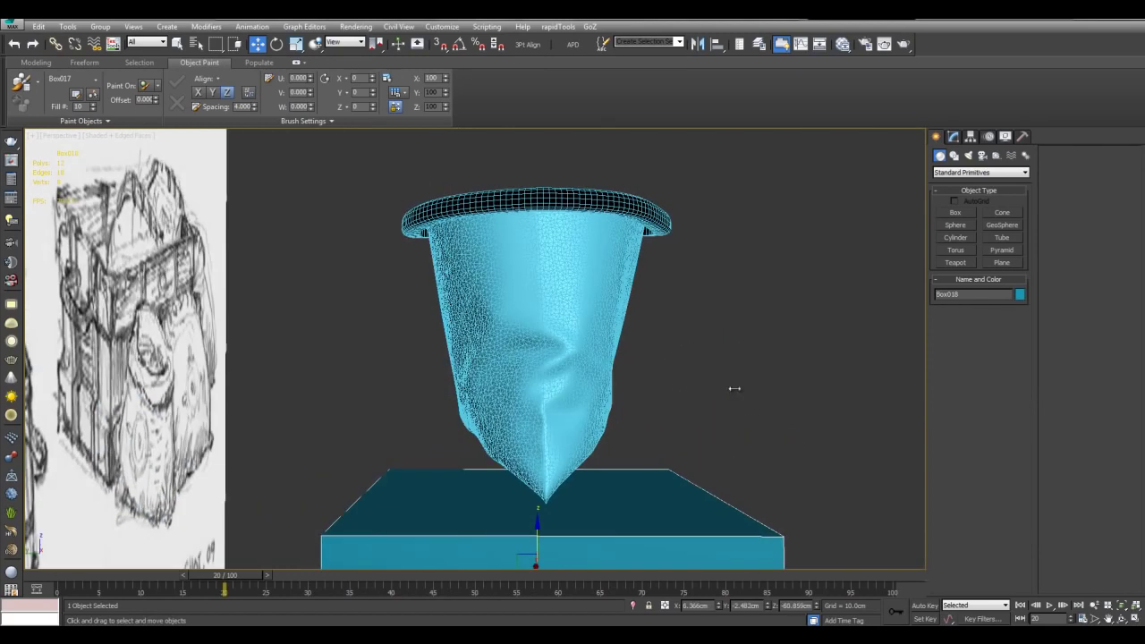
Add an Edit Poly modifier to the box and insert an edge loop near one end
{"action": "left_click", "coordinate": [953, 137]}
{"action": "left_click", "coordinate": [958, 188]}
{"action": "scroll", "coordinate": [499, 397], "scroll_direction": "up", "scroll_amount": 3}
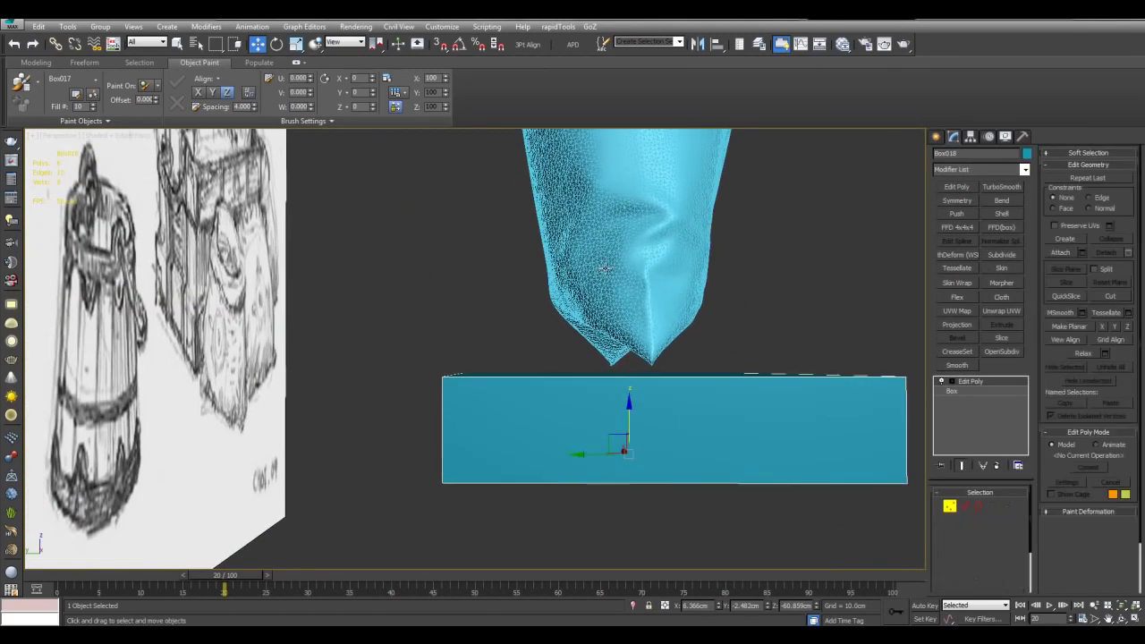
{"action": "left_click", "coordinate": [545, 385]}
{"action": "right_click", "coordinate": [543, 386]}
Raise the narrow strip's top polygon to about the height of the sack's rim, forming a back wall
{"action": "key", "text": "4"}
{"action": "key", "text": "q"}
{"action": "left_click", "coordinate": [506, 381]}
{"action": "scroll", "coordinate": [501, 371], "scroll_direction": "down", "scroll_amount": 5}
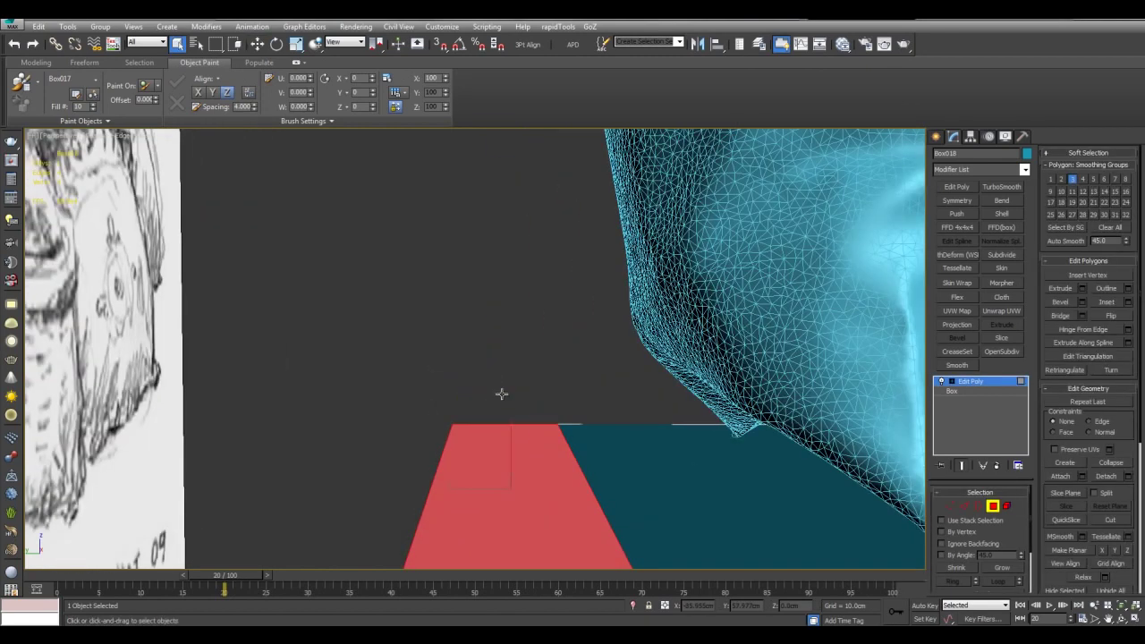
{"action": "key", "text": "w"}
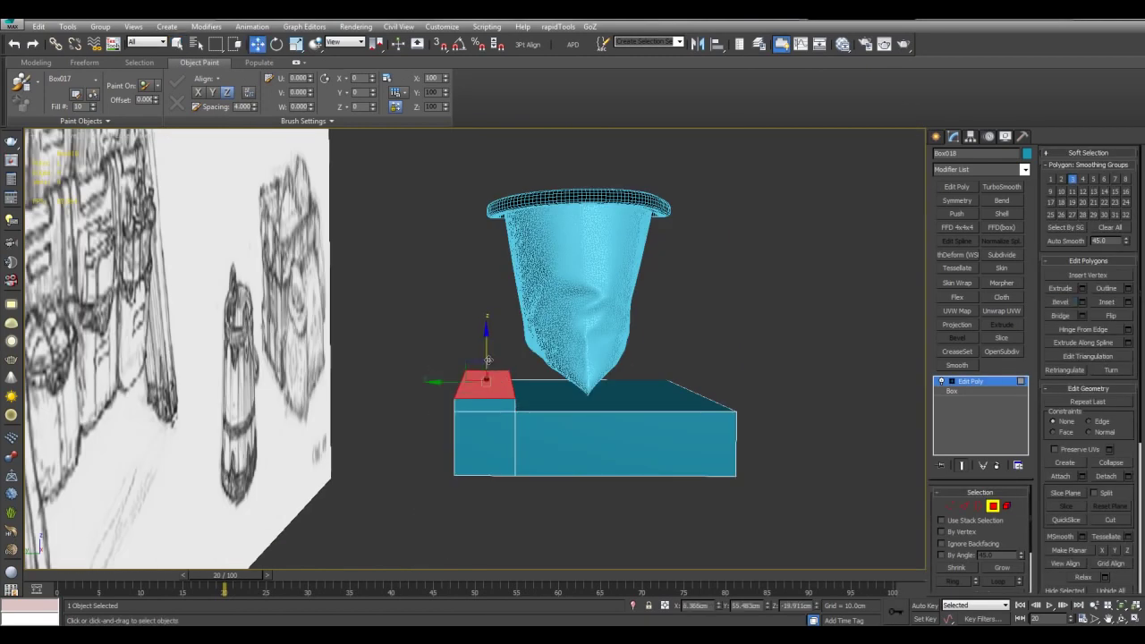
{"action": "left_click_drag", "start_coordinate": [489, 358], "coordinate": [483, 189]}
{"action": "scroll", "coordinate": [475, 349], "scroll_direction": "down", "scroll_amount": 3}
Move the wall's vertices outward so a gap separates the wall from the sack
{"action": "key", "text": "1"}
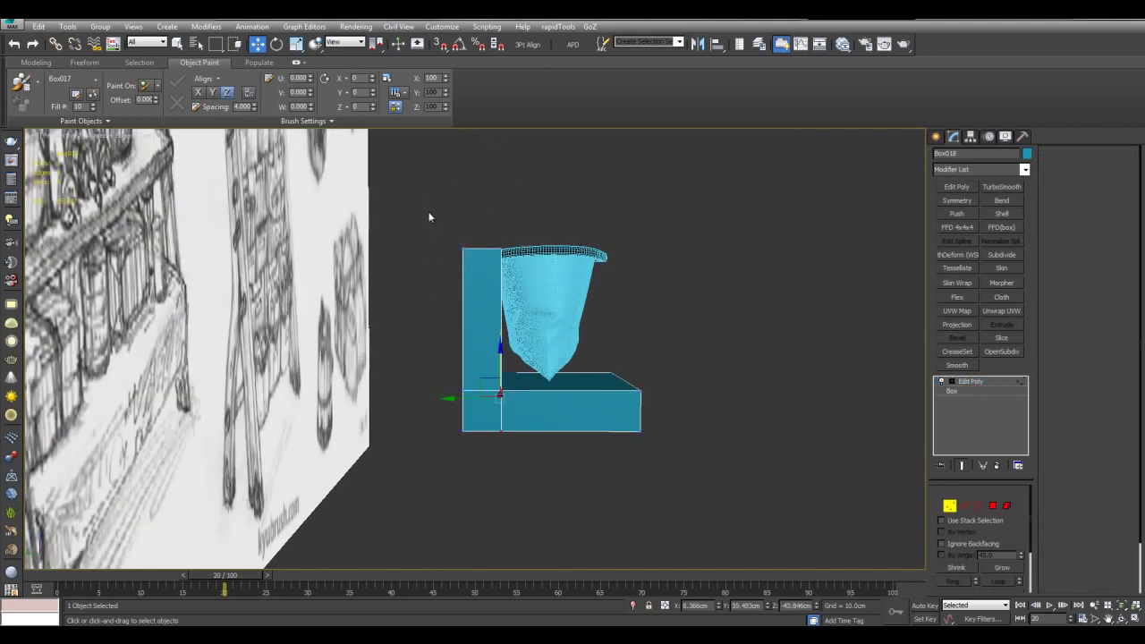
{"action": "left_click_drag", "start_coordinate": [422, 213], "coordinate": [468, 447]}
{"action": "left_click_drag", "start_coordinate": [457, 356], "coordinate": [426, 352]}
{"action": "scroll", "coordinate": [532, 296], "scroll_direction": "up", "scroll_amount": 5}
{"action": "middle_click_drag", "start_coordinate": [532, 296], "coordinate": [514, 215]}
{"action": "scroll", "coordinate": [514, 214], "scroll_direction": "down", "scroll_amount": 5}
{"action": "key", "text": "1"}
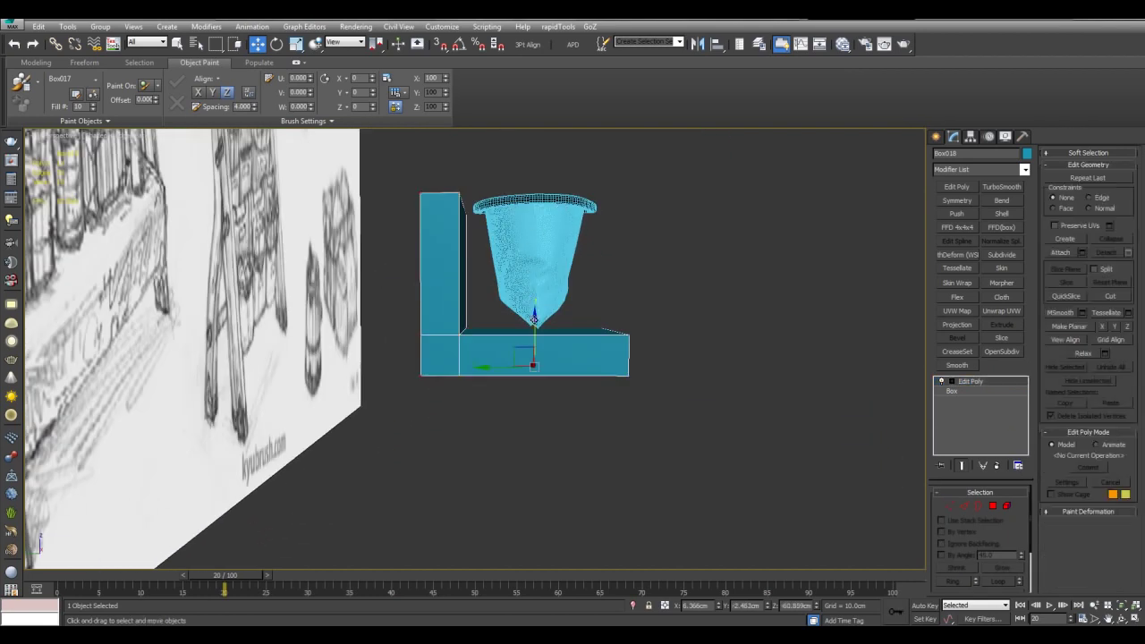
Lower the box slightly under the sack and switch the sack to see-through display
{"action": "left_click_drag", "start_coordinate": [535, 328], "coordinate": [535, 333]}
{"action": "scroll", "coordinate": [570, 271], "scroll_direction": "up", "scroll_amount": 5}
{"action": "key", "text": "q"}
{"action": "left_click", "coordinate": [553, 292]}
{"action": "key", "text": "alt+x"}
{"action": "left_click", "coordinate": [571, 388]}
{"action": "scroll", "coordinate": [545, 312], "scroll_direction": "down", "scroll_amount": 4}
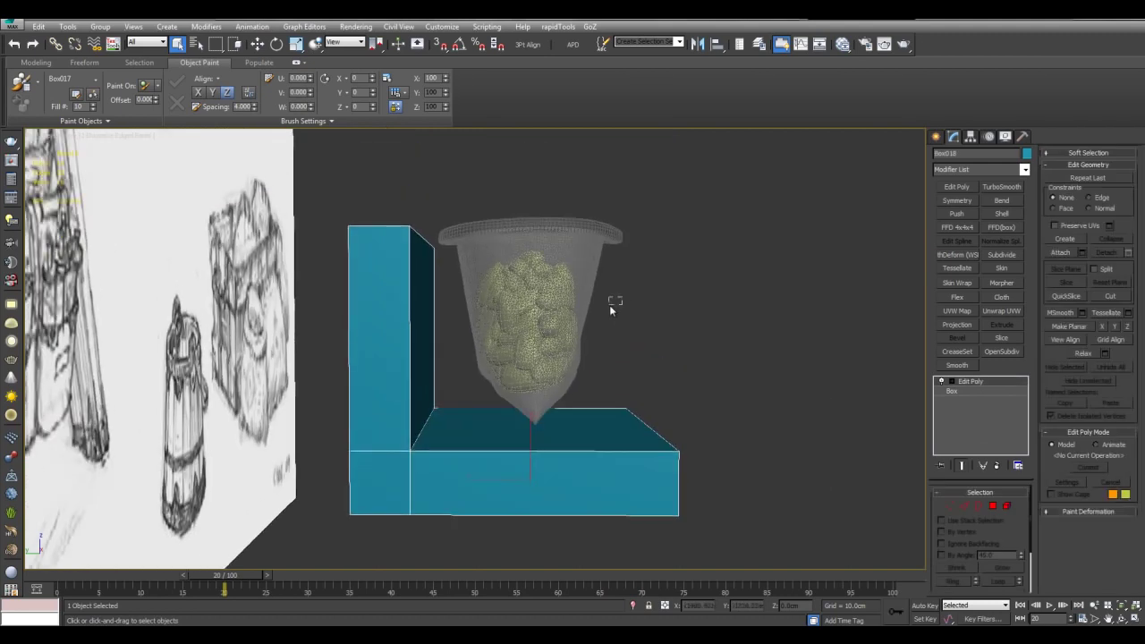
Select the sack and potatoes together and rotate them so the opening leans toward the wall
{"action": "left_click", "coordinate": [535, 363], "text": "ctrl"}
{"action": "key", "text": "e"}
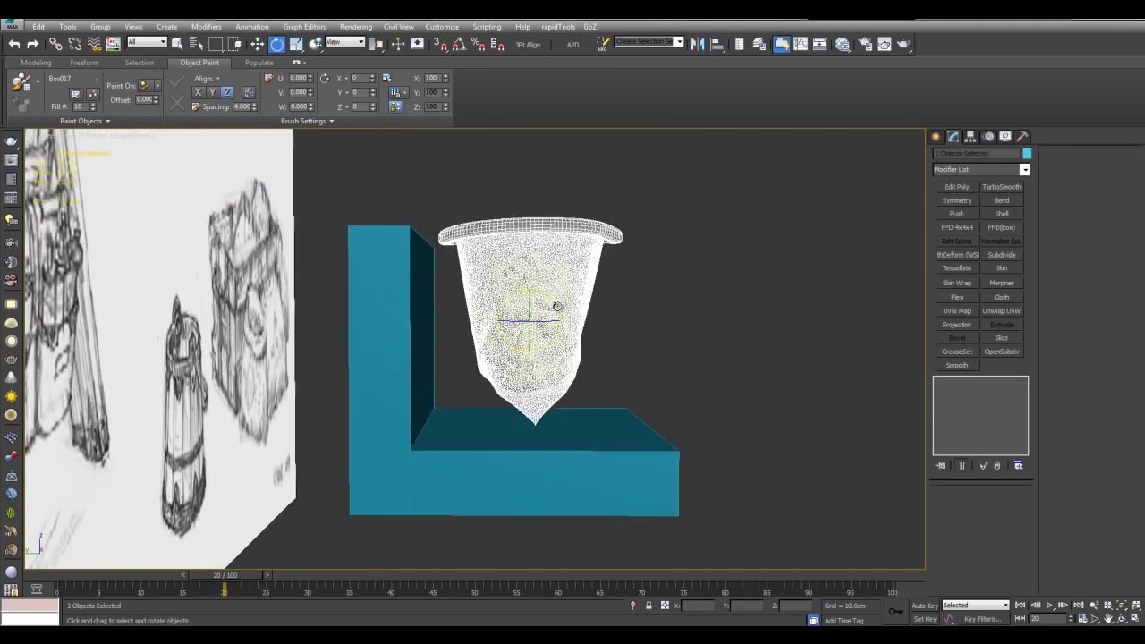
{"action": "left_click_drag", "start_coordinate": [554, 306], "coordinate": [534, 317]}
{"action": "left_click", "coordinate": [529, 319]}
Shift the L-shaped box so its base sits just below the tilted sack
{"action": "middle_click_drag", "start_coordinate": [679, 281], "coordinate": [765, 273]}
{"action": "left_click", "coordinate": [488, 384]}
{"action": "key", "text": "w"}
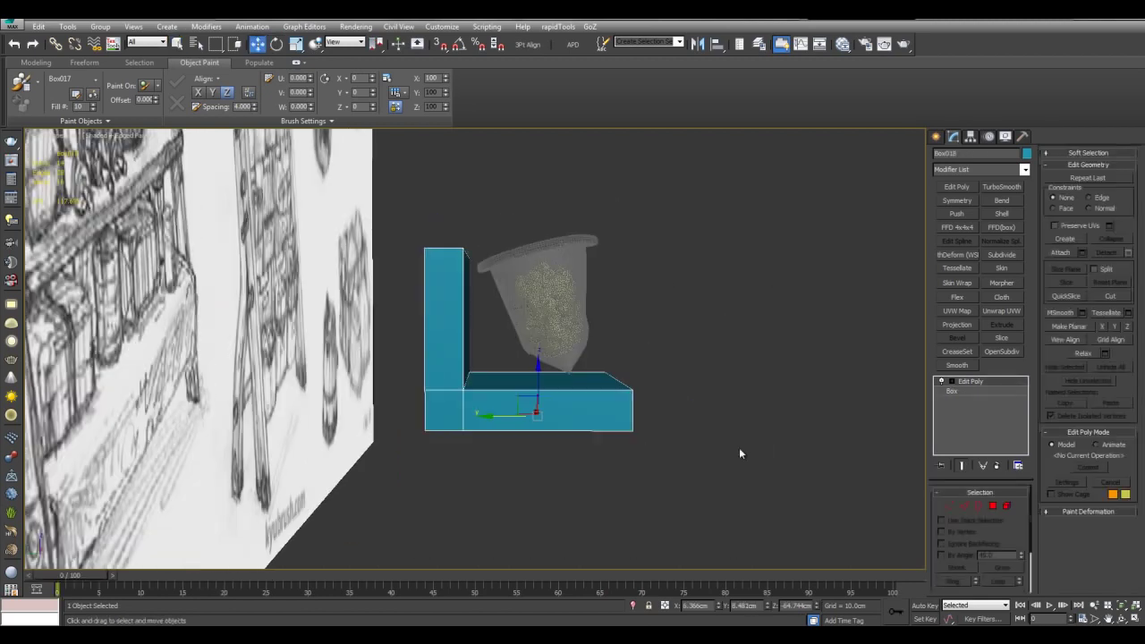
Record a key near frame 20 by animating the L-shaped box so its floor and wall close in on the tilted sack
{"action": "key", "text": "n"}
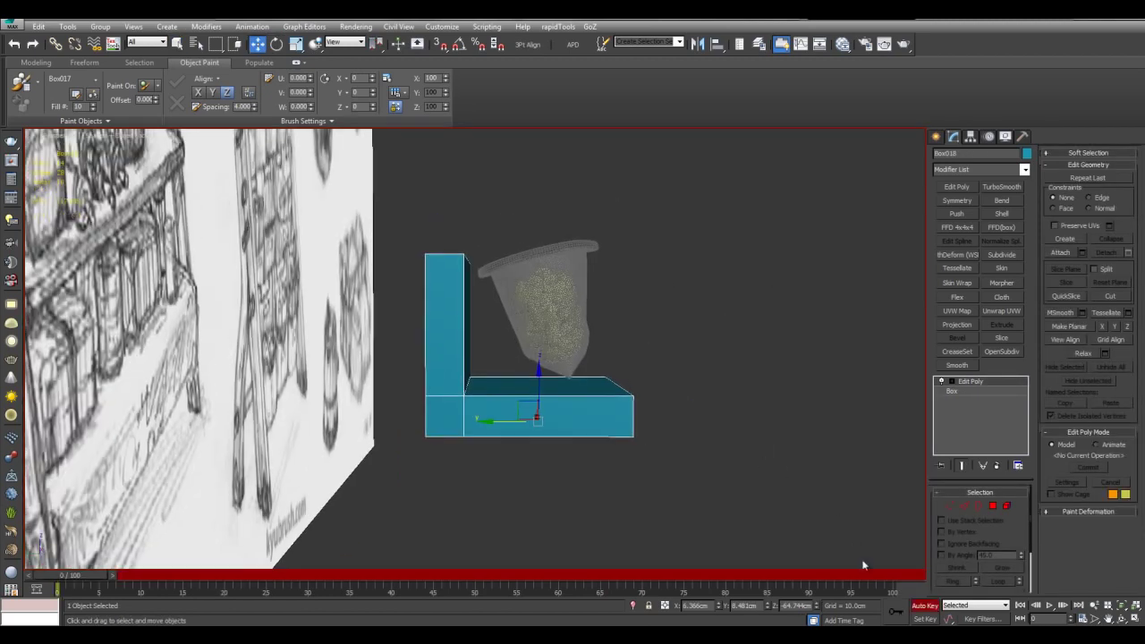
{"action": "left_click_drag", "start_coordinate": [80, 579], "coordinate": [225, 592]}
{"action": "key", "text": "w"}
{"action": "scroll", "coordinate": [526, 424], "scroll_direction": "up", "scroll_amount": 2}
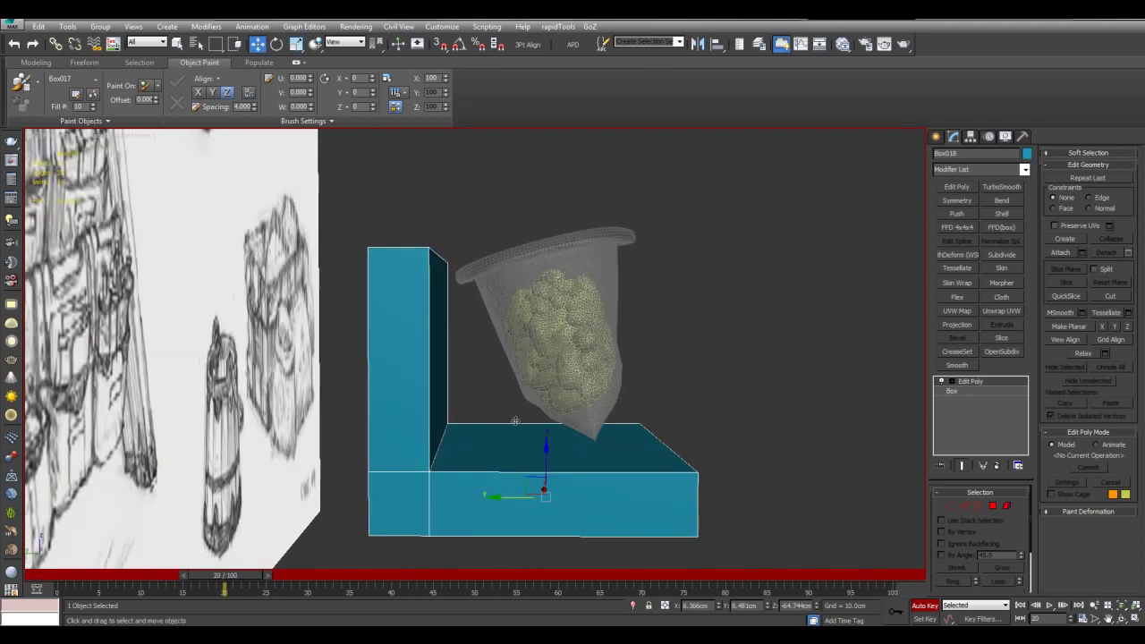
{"action": "left_click_drag", "start_coordinate": [526, 484], "coordinate": [589, 440]}
{"action": "scroll", "coordinate": [591, 372], "scroll_direction": "up", "scroll_amount": 3}
{"action": "middle_click_drag", "start_coordinate": [591, 372], "coordinate": [580, 370], "text": "alt"}
{"action": "left_click_drag", "start_coordinate": [574, 427], "coordinate": [573, 440]}
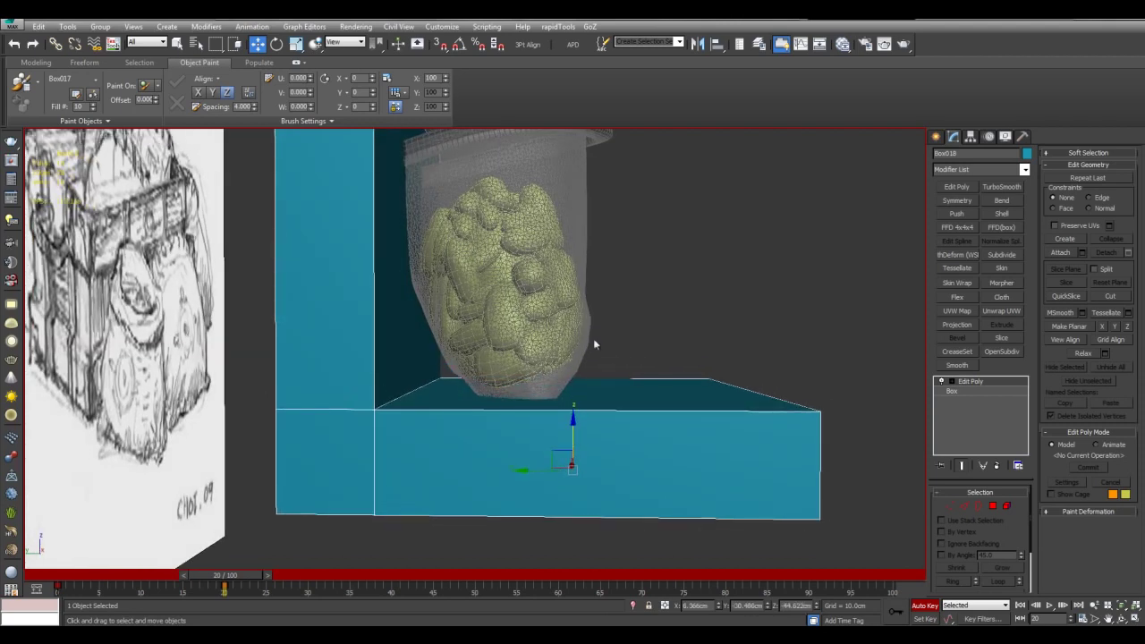
Stop recording animation keys and return to frame 0
{"action": "scroll", "coordinate": [640, 344], "scroll_direction": "up", "scroll_amount": 3}
{"action": "middle_click_drag", "start_coordinate": [607, 304], "coordinate": [609, 348], "text": "alt"}
{"action": "key", "text": "q"}
{"action": "scroll", "coordinate": [640, 344], "scroll_direction": "down", "scroll_amount": 5}
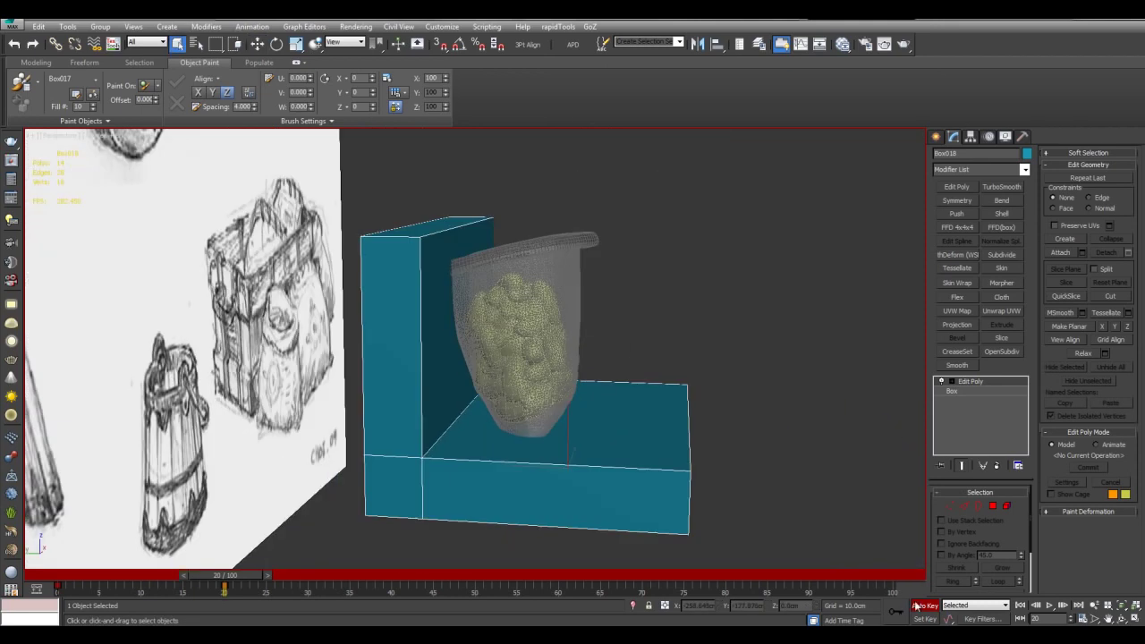
{"action": "key", "text": "shift+z"}
{"action": "left_click_drag", "start_coordinate": [219, 575], "coordinate": [55, 575]}
{"action": "scroll", "coordinate": [541, 375], "scroll_direction": "up", "scroll_amount": 3}
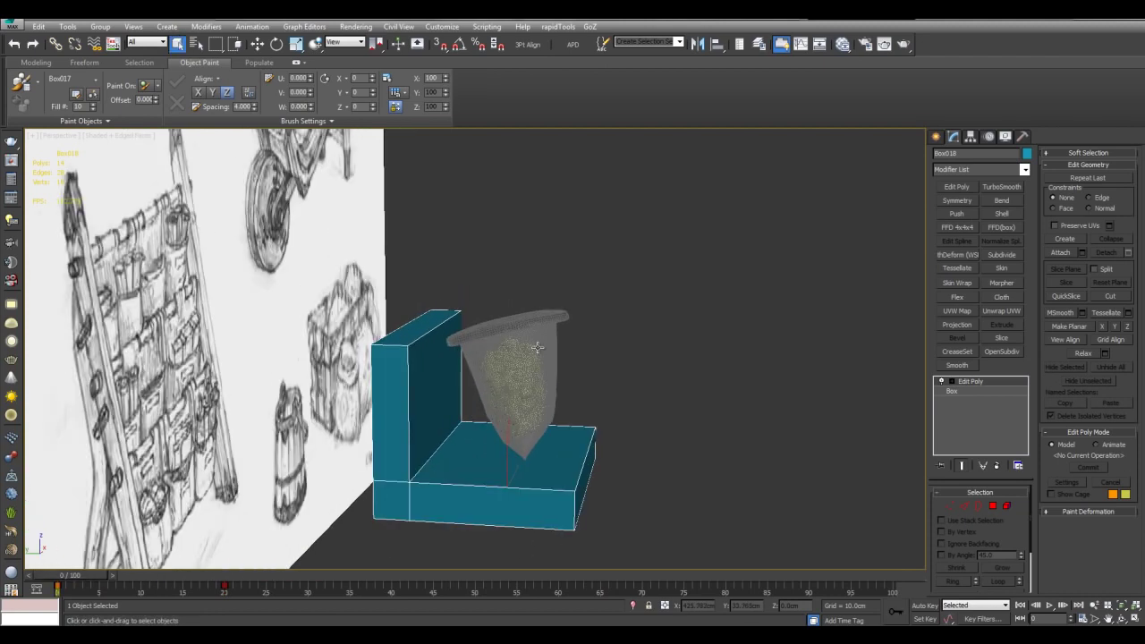
Select the sack and add a Cloth modifier above its Edit Poly
{"action": "left_click", "coordinate": [538, 347]}
{"action": "middle_click_drag", "start_coordinate": [667, 362], "coordinate": [624, 332], "text": "alt"}
{"action": "scroll", "coordinate": [624, 332], "scroll_direction": "up", "scroll_amount": 3}
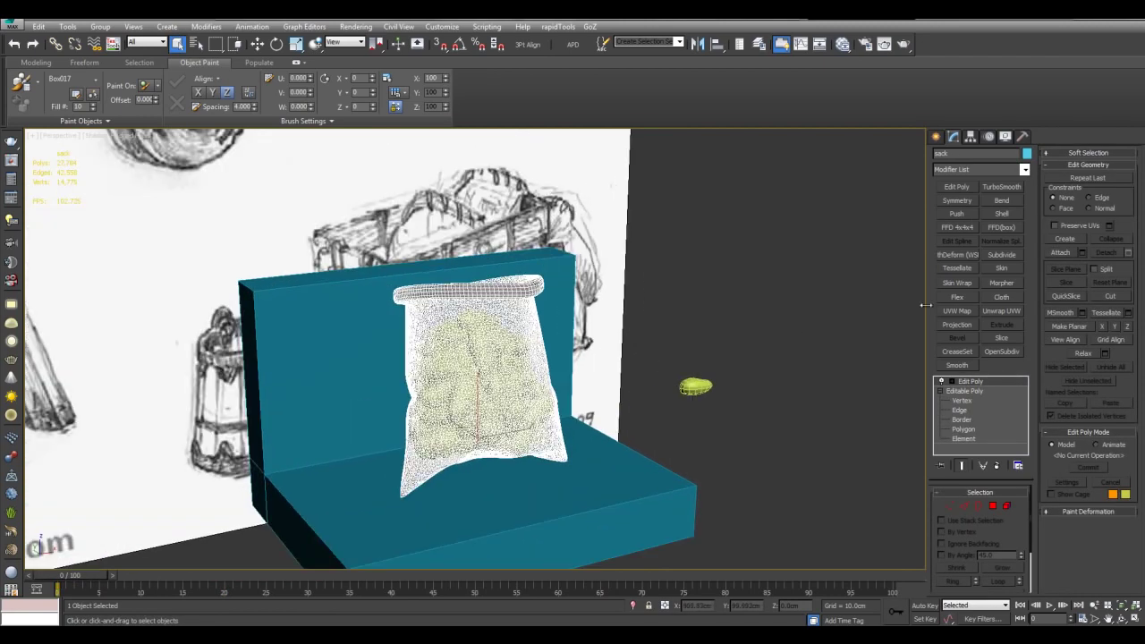
{"action": "left_click", "coordinate": [1000, 297]}
{"action": "middle_click_drag", "start_coordinate": [784, 337], "coordinate": [803, 275], "text": "alt"}
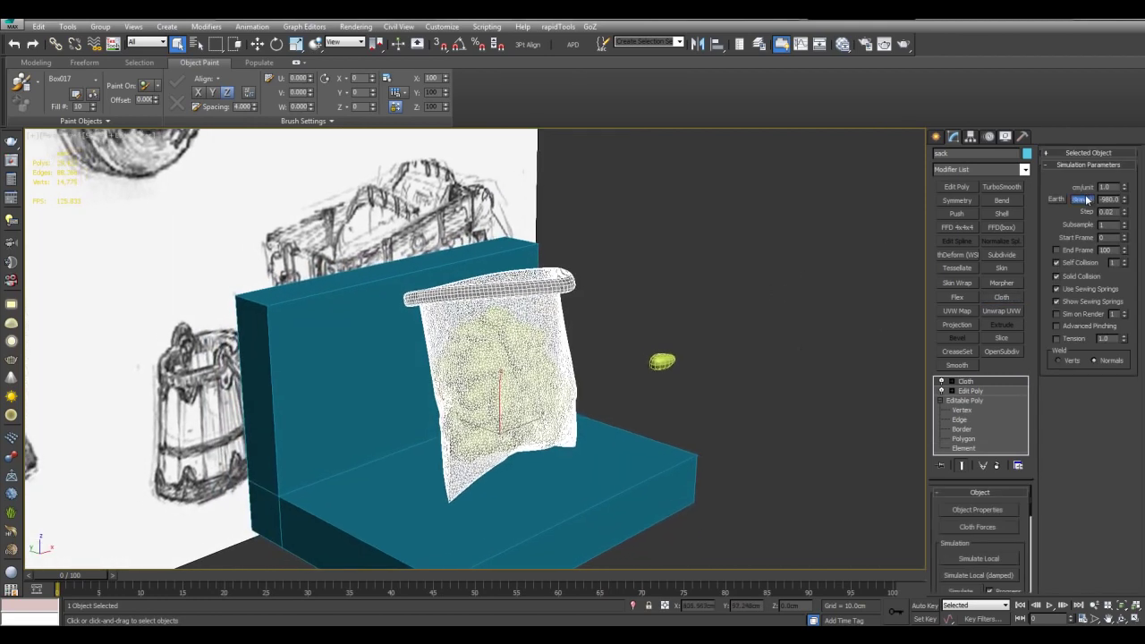
{"action": "middle_click_drag", "start_coordinate": [783, 341], "coordinate": [803, 296]}
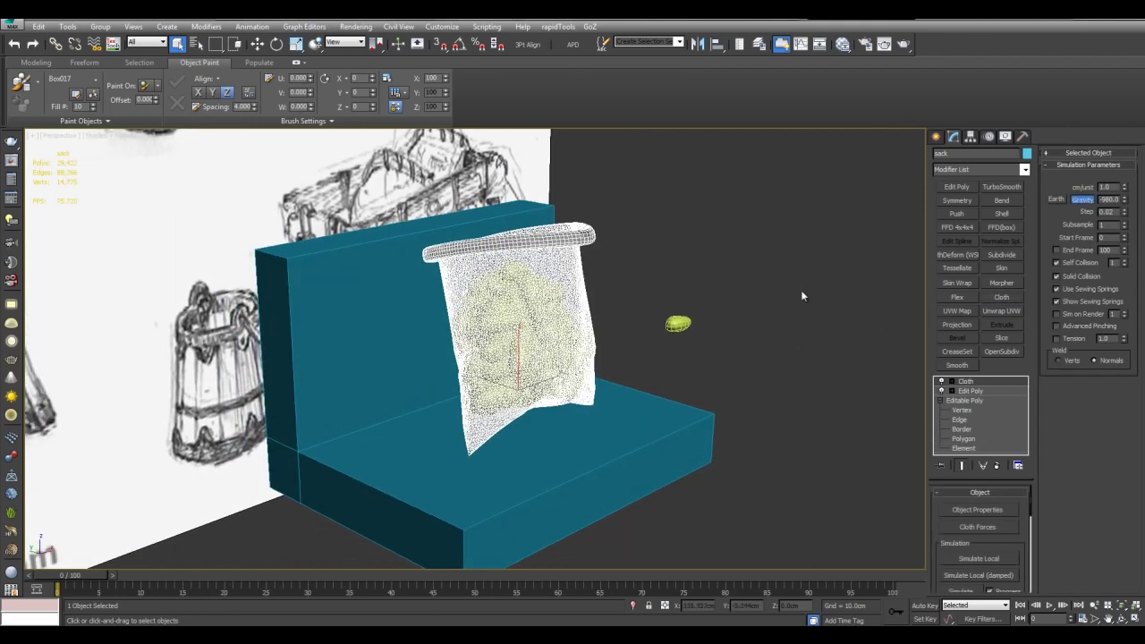
Add Box018 and the potatoes to the sack's cloth simulation as collision objects
{"action": "left_click", "coordinate": [976, 509]}
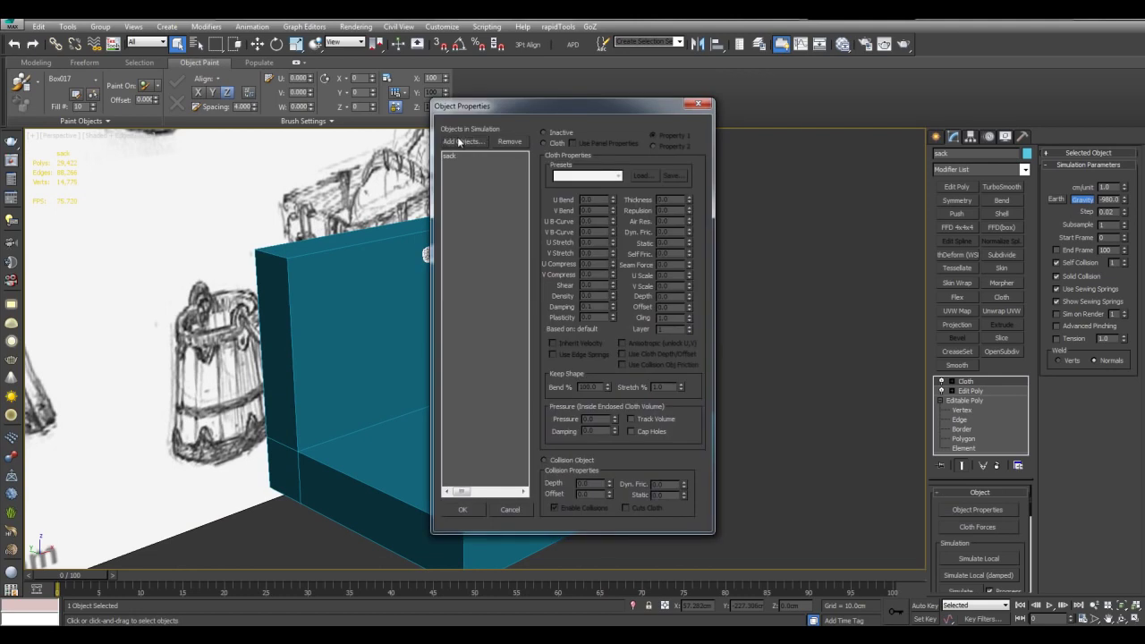
{"action": "left_click", "coordinate": [460, 141]}
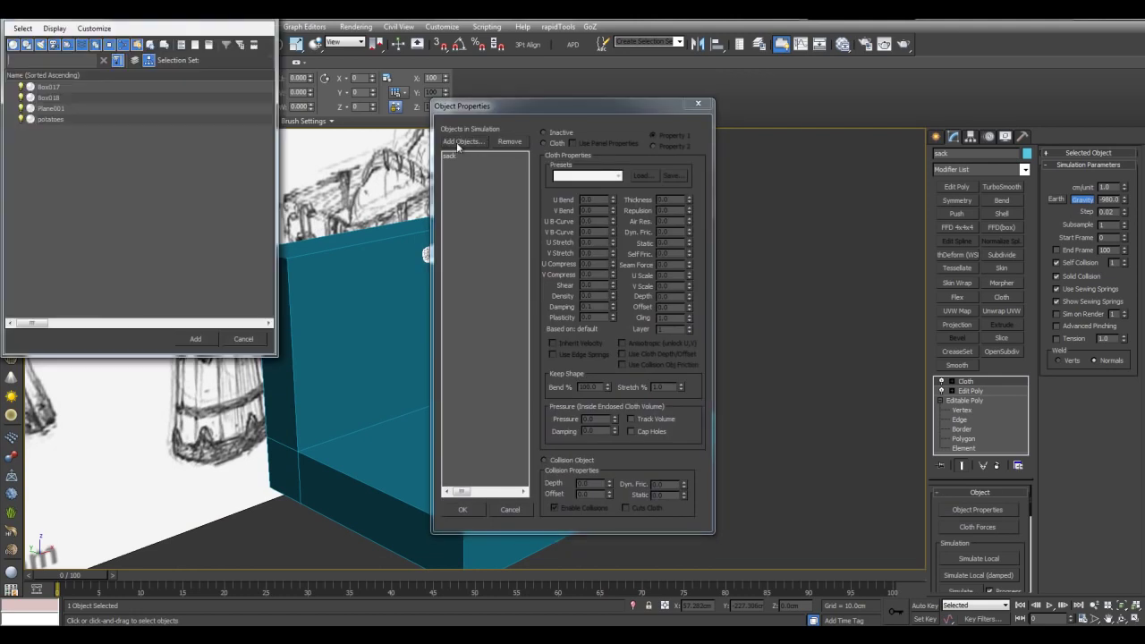
{"action": "left_click", "coordinate": [50, 97]}
{"action": "left_click", "coordinate": [49, 120], "text": "ctrl"}
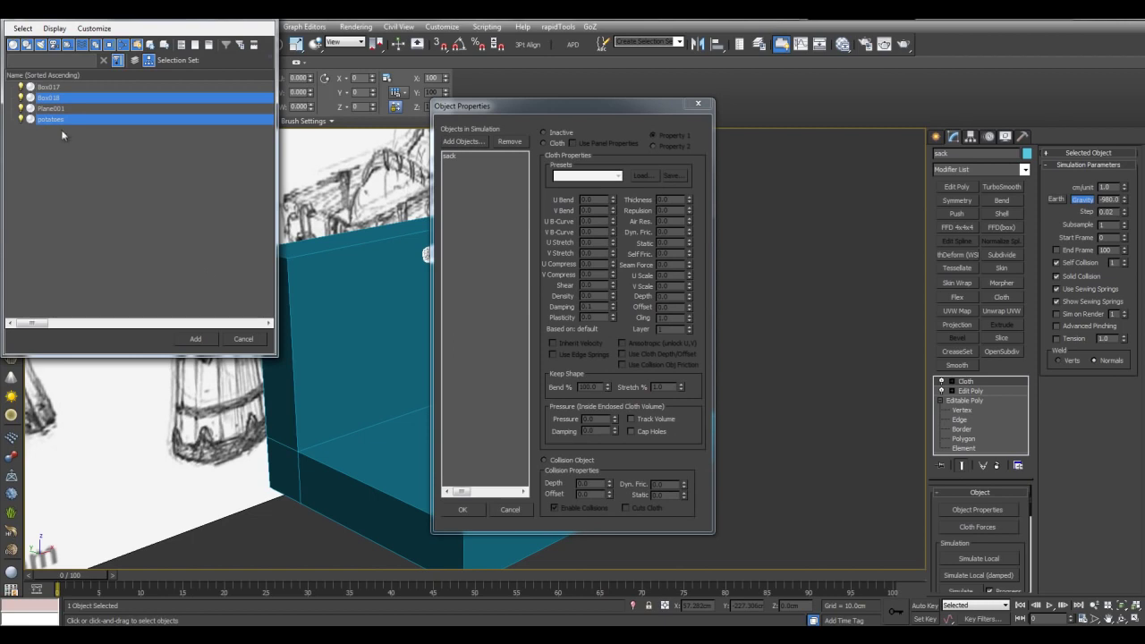
{"action": "left_click", "coordinate": [195, 339]}
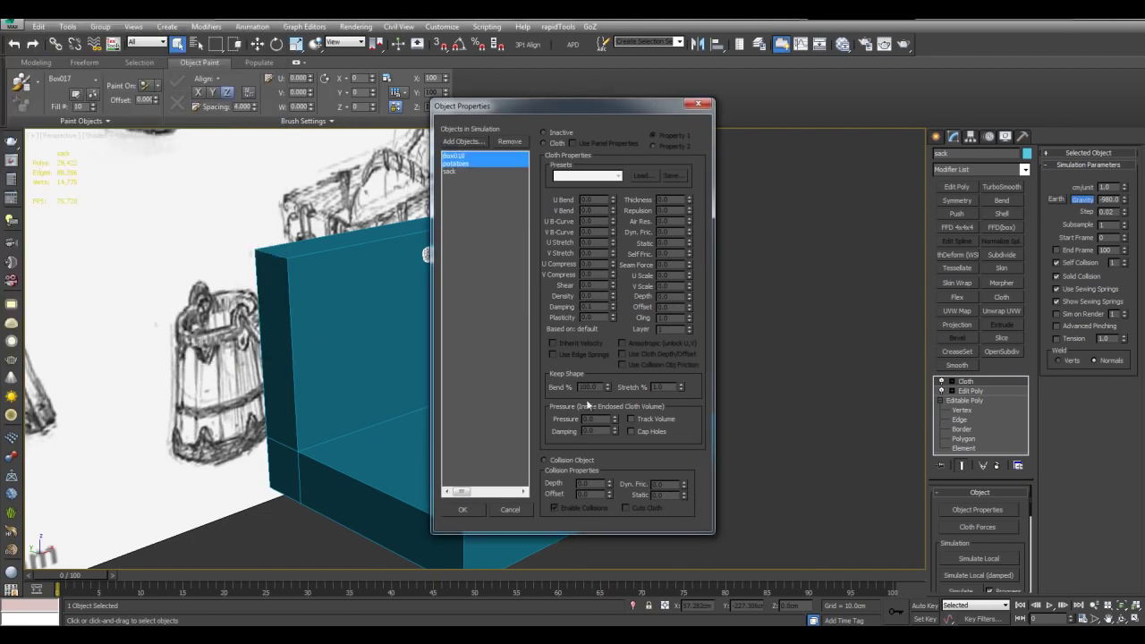
{"action": "left_click", "coordinate": [578, 461]}
Define the sack as cloth with the Burlap preset and run the simulation against the moving box
{"action": "left_click", "coordinate": [450, 171]}
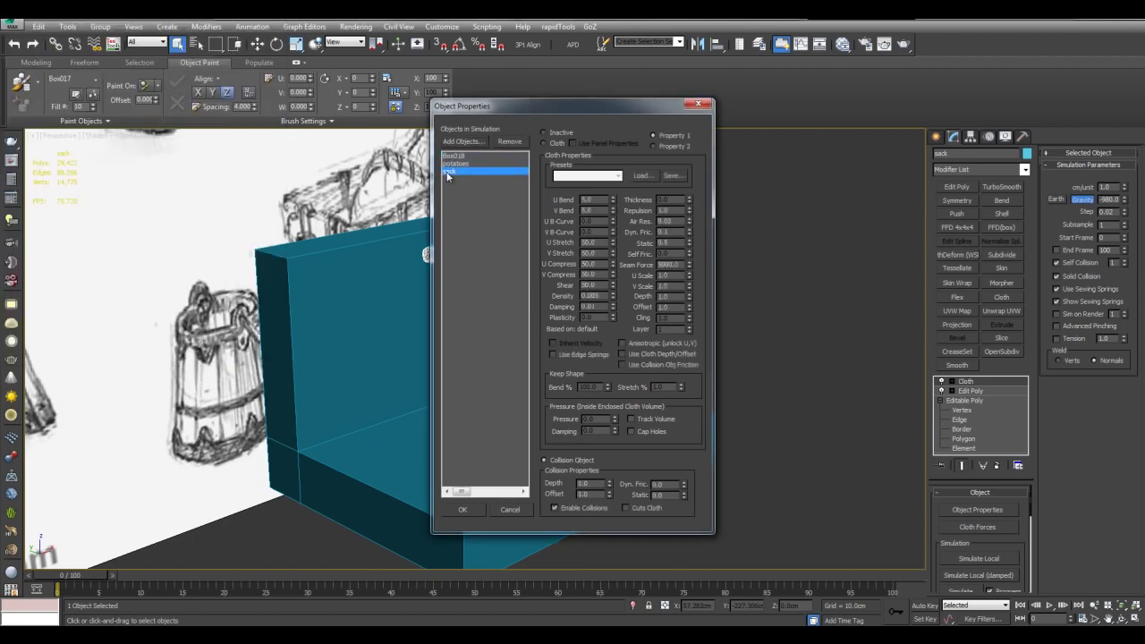
{"action": "left_click", "coordinate": [546, 143]}
{"action": "left_click", "coordinate": [587, 175]}
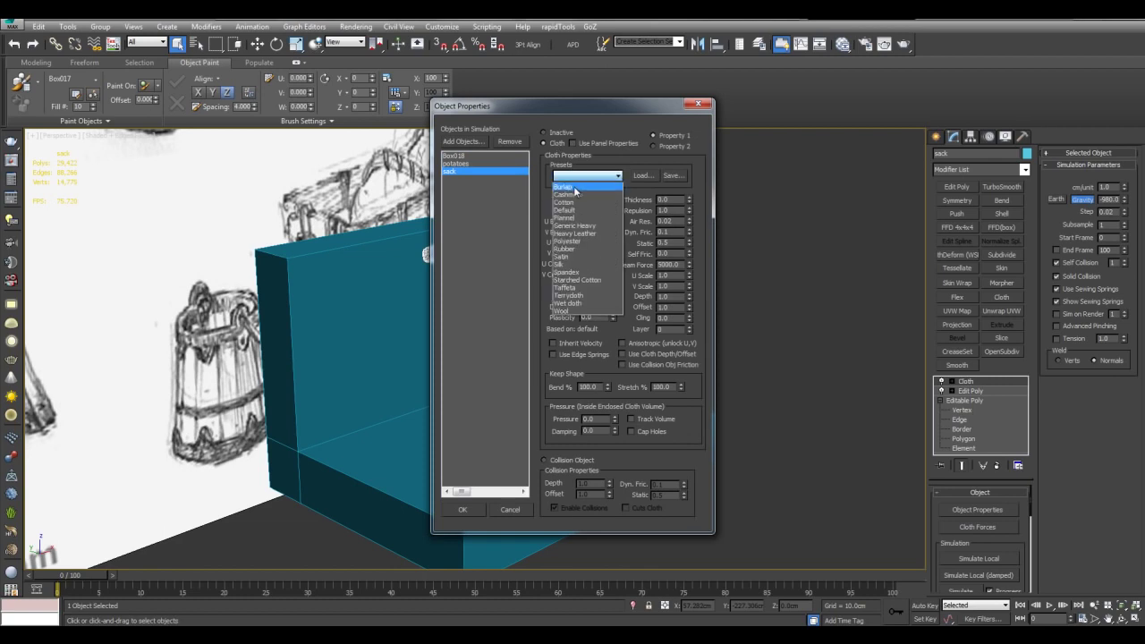
{"action": "left_click", "coordinate": [570, 187]}
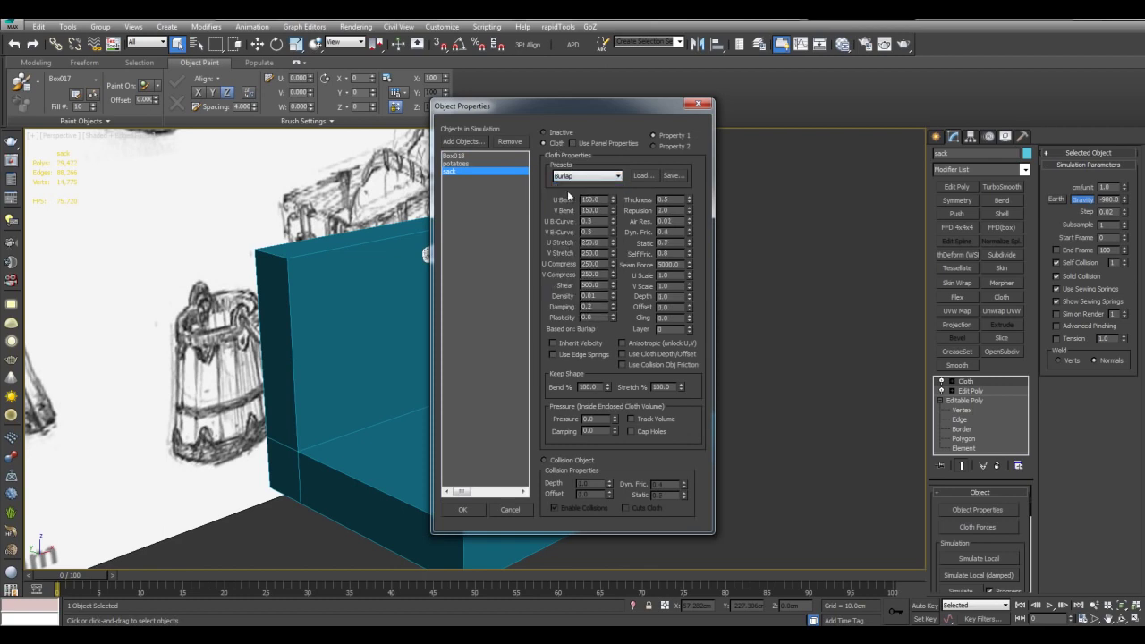
{"action": "left_click", "coordinate": [466, 507]}
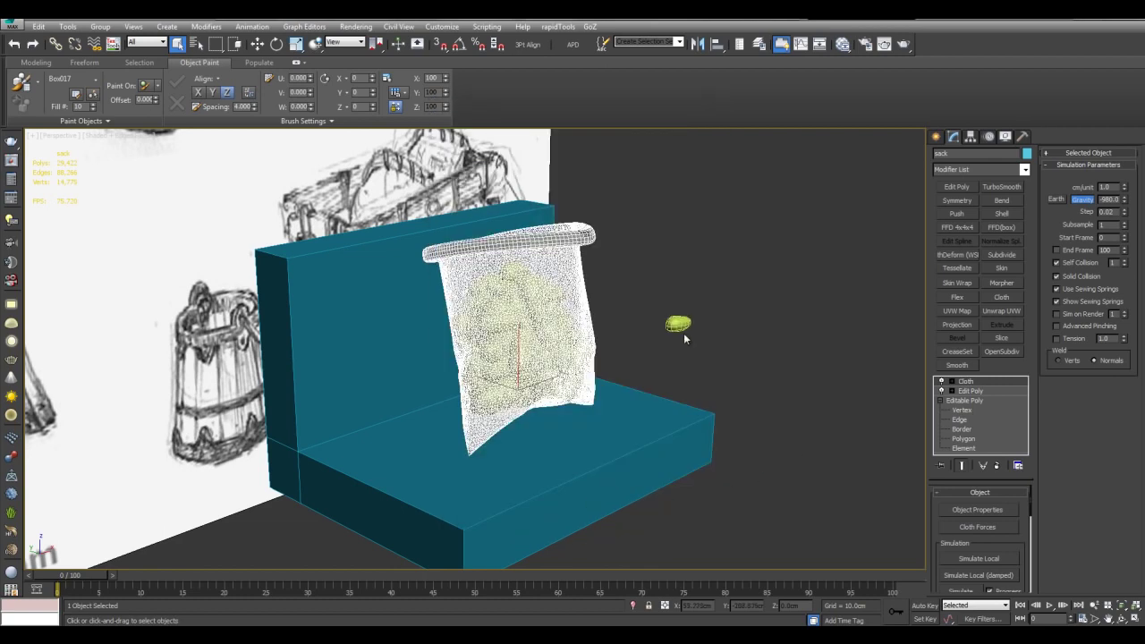
{"action": "middle_click_drag", "start_coordinate": [721, 334], "coordinate": [722, 334], "text": "alt"}
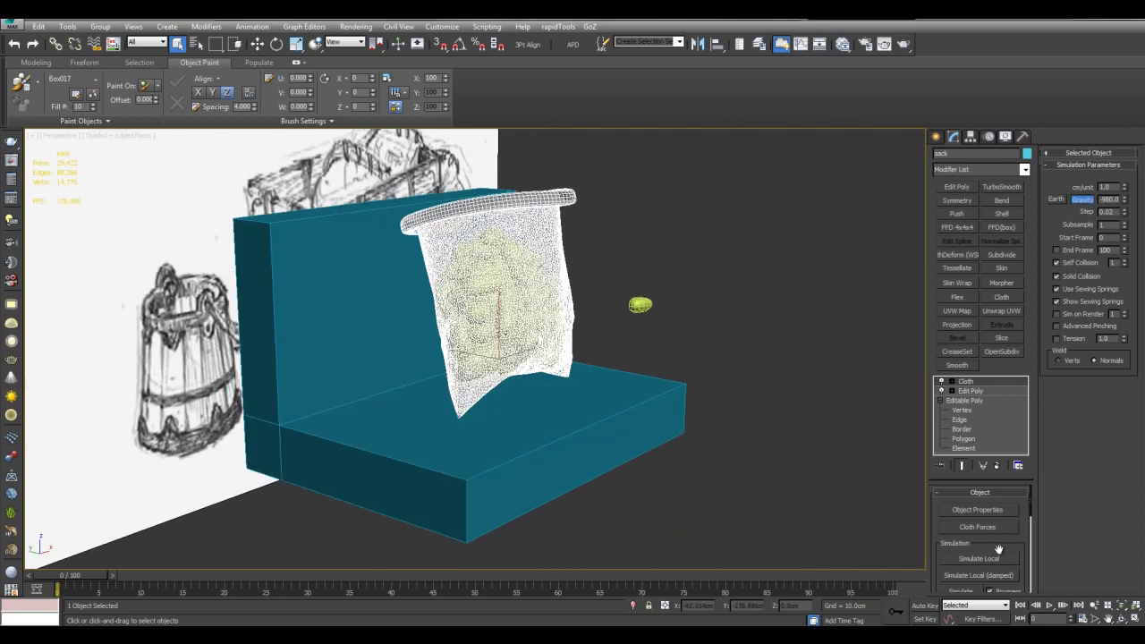
{"action": "scroll", "coordinate": [996, 543], "scroll_direction": "down", "scroll_amount": 2}
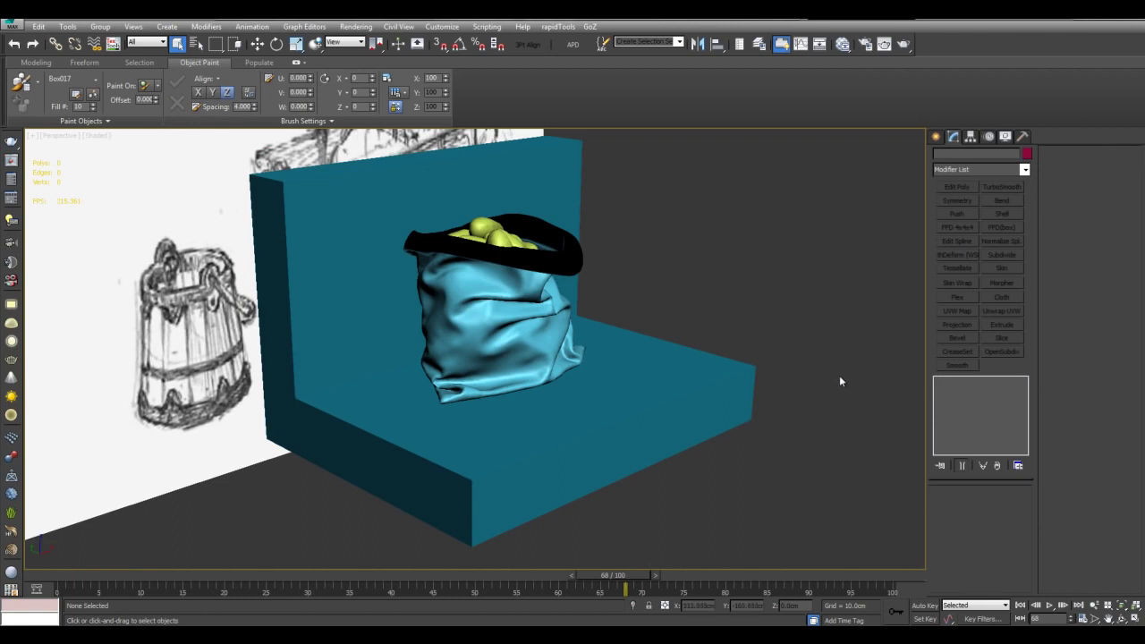
Show edged faces and examine the tessellated mesh of the L-shaped box around the collapsed sack
{"action": "middle_click_drag", "start_coordinate": [839, 377], "coordinate": [819, 338], "text": "alt"}
{"action": "left_click", "coordinate": [742, 392]}
{"action": "key", "text": "F4"}
{"action": "scroll", "coordinate": [768, 375], "scroll_direction": "up", "scroll_amount": 4}
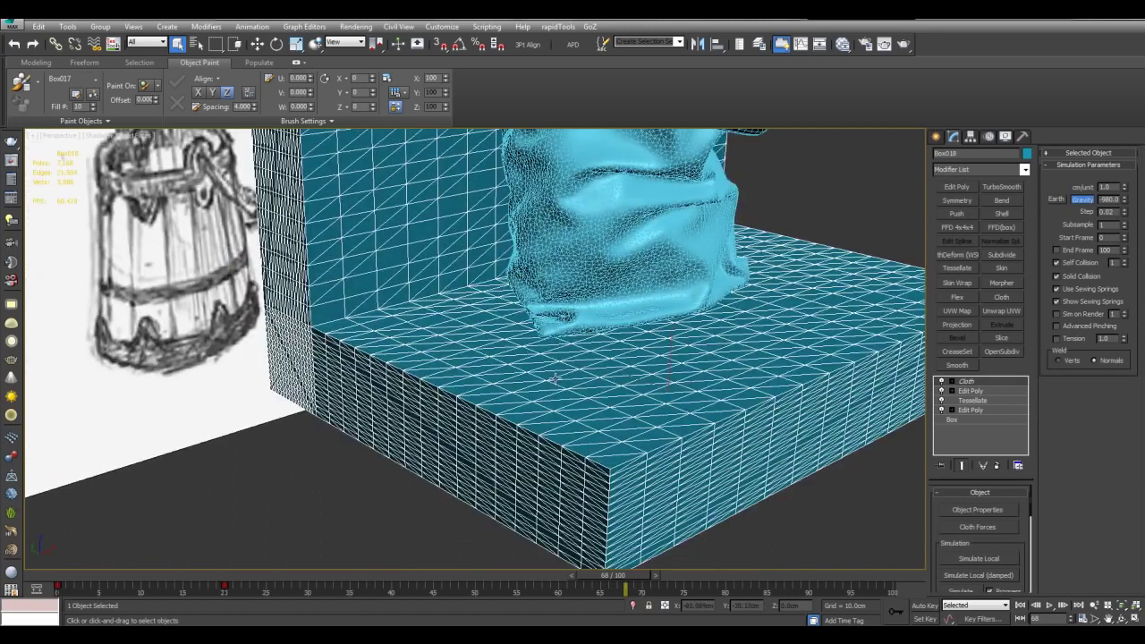
{"action": "middle_click_drag", "start_coordinate": [557, 379], "coordinate": [606, 463], "text": "alt"}
{"action": "middle_click_drag", "start_coordinate": [688, 310], "coordinate": [604, 446]}
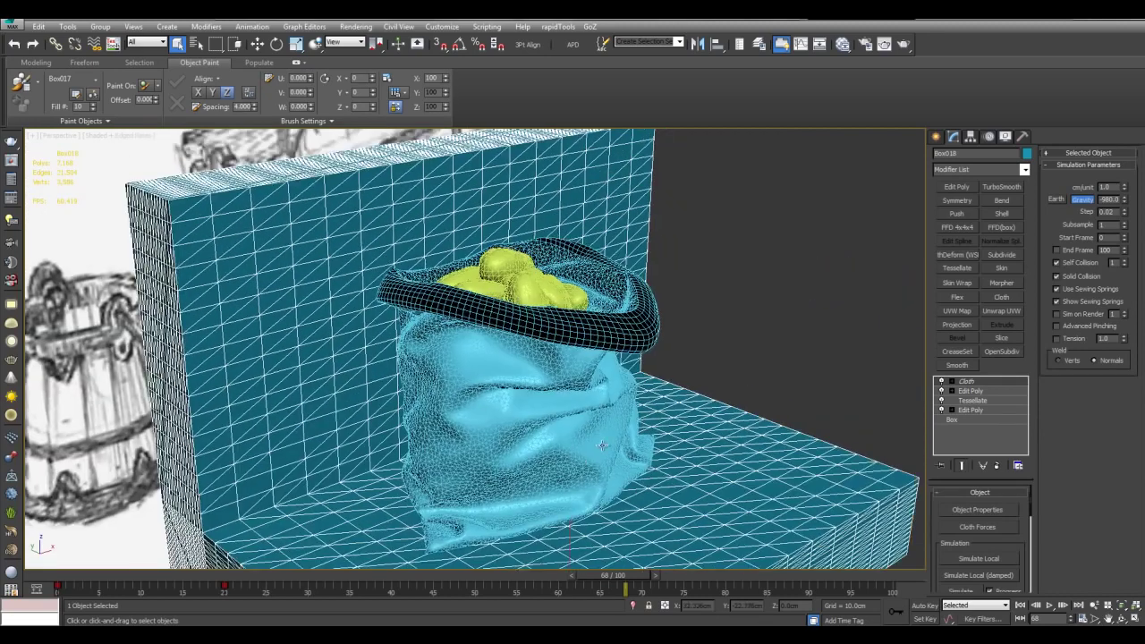
{"action": "middle_click_drag", "start_coordinate": [617, 363], "coordinate": [610, 427], "text": "alt"}
Select the potatoes and inspect their subdivided mesh up close inside the sack's opening
{"action": "left_click", "coordinate": [529, 365]}
{"action": "key", "text": "z"}
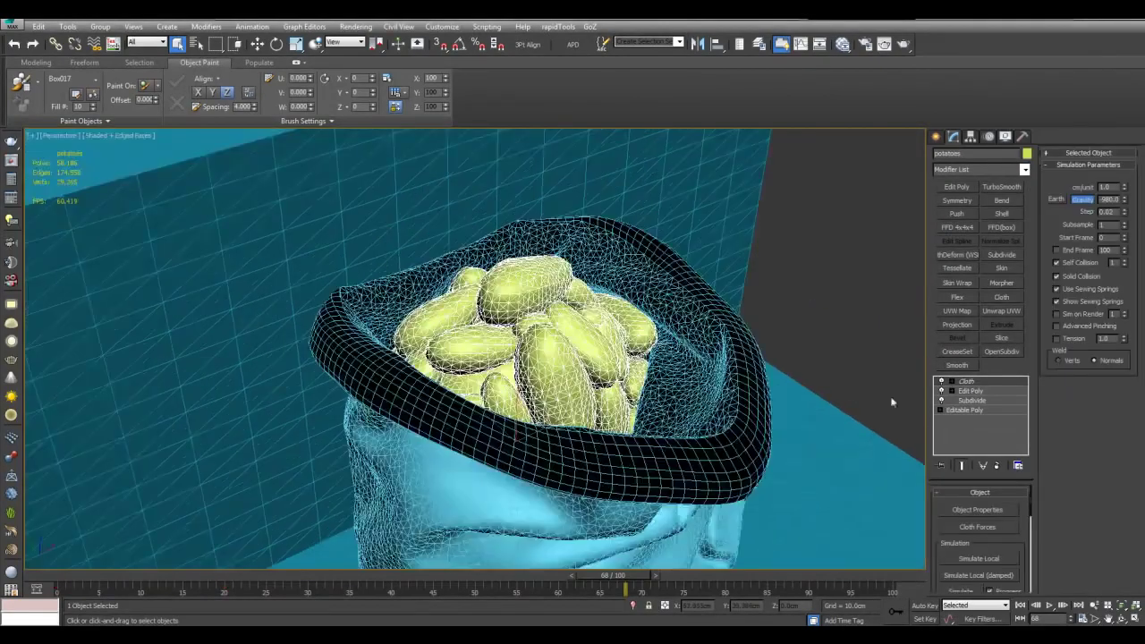
{"action": "scroll", "coordinate": [662, 349], "scroll_direction": "up", "scroll_amount": 10}
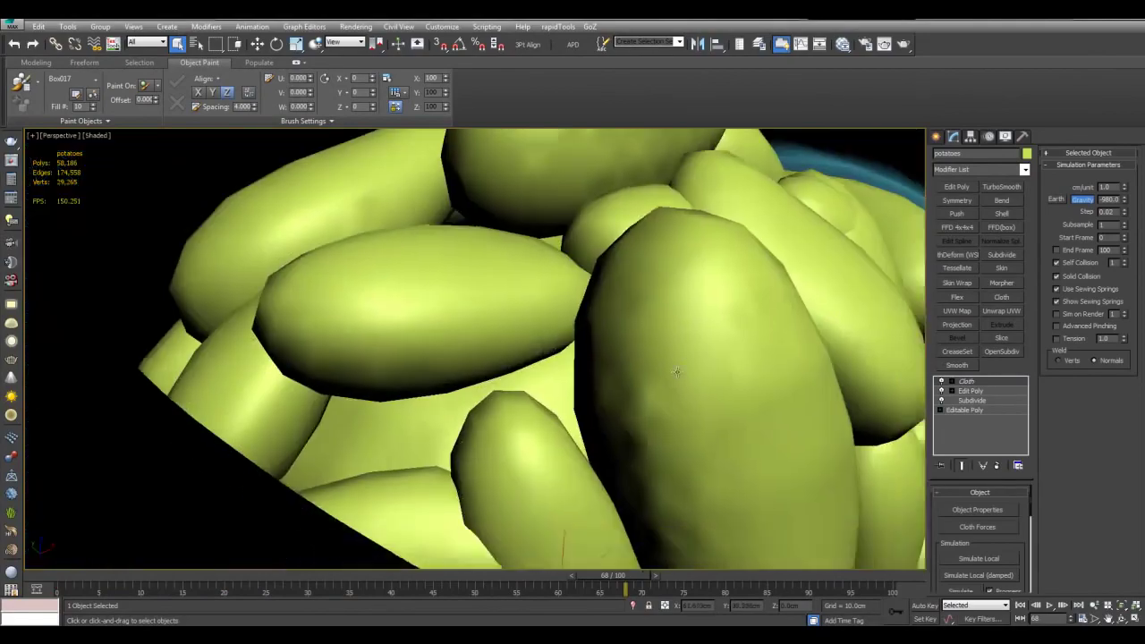
{"action": "scroll", "coordinate": [662, 349], "scroll_direction": "down", "scroll_amount": 10}
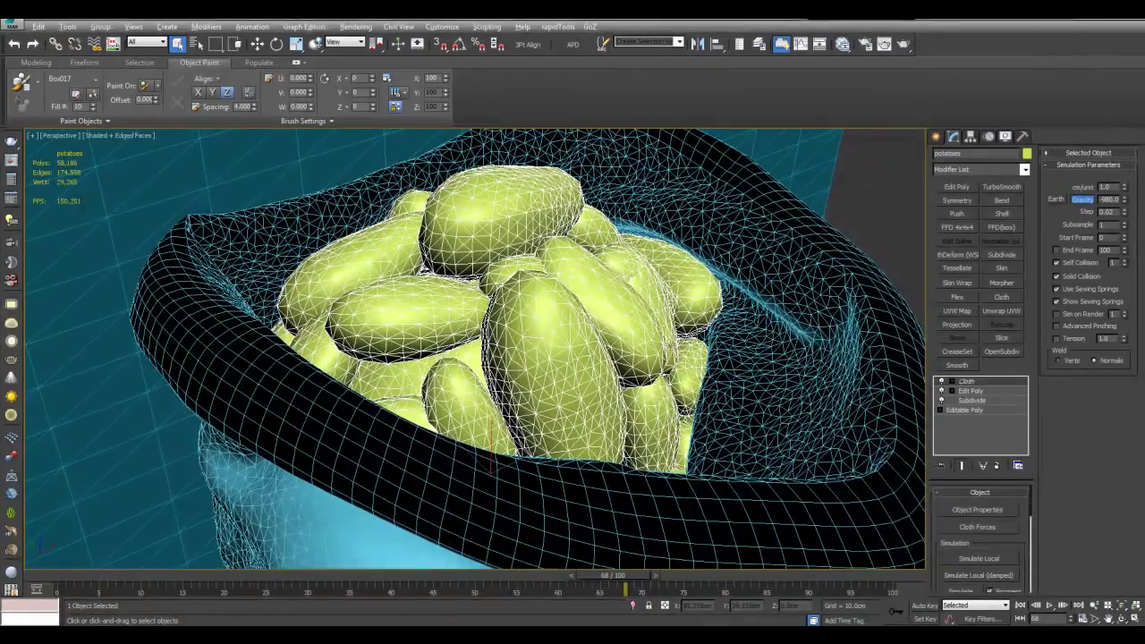
{"action": "scroll", "coordinate": [667, 336], "scroll_direction": "up", "scroll_amount": 6}
{"action": "scroll", "coordinate": [667, 336], "scroll_direction": "down", "scroll_amount": 4}
Isolate the sack, hide the edged faces and add a Shell modifier to it
{"action": "left_click", "coordinate": [677, 382]}
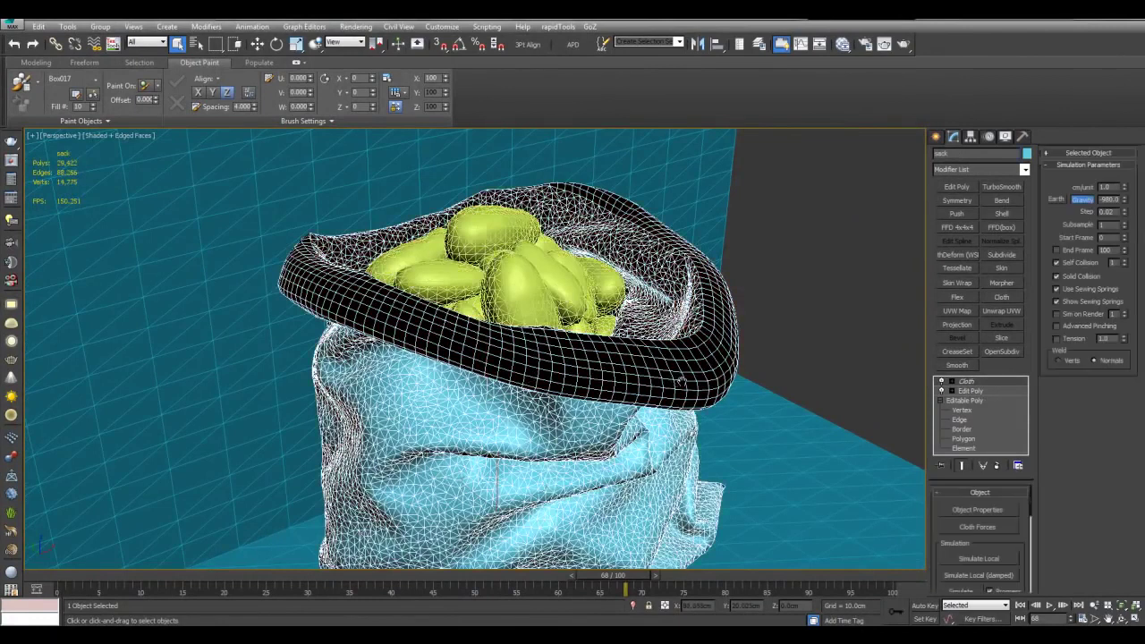
{"action": "key", "text": "z"}
{"action": "key", "text": "alt+q"}
{"action": "key", "text": "F4"}
{"action": "left_click", "coordinate": [1002, 214]}
{"action": "left_click", "coordinate": [845, 345]}
{"action": "middle_click_drag", "start_coordinate": [845, 344], "coordinate": [816, 301], "text": "alt"}
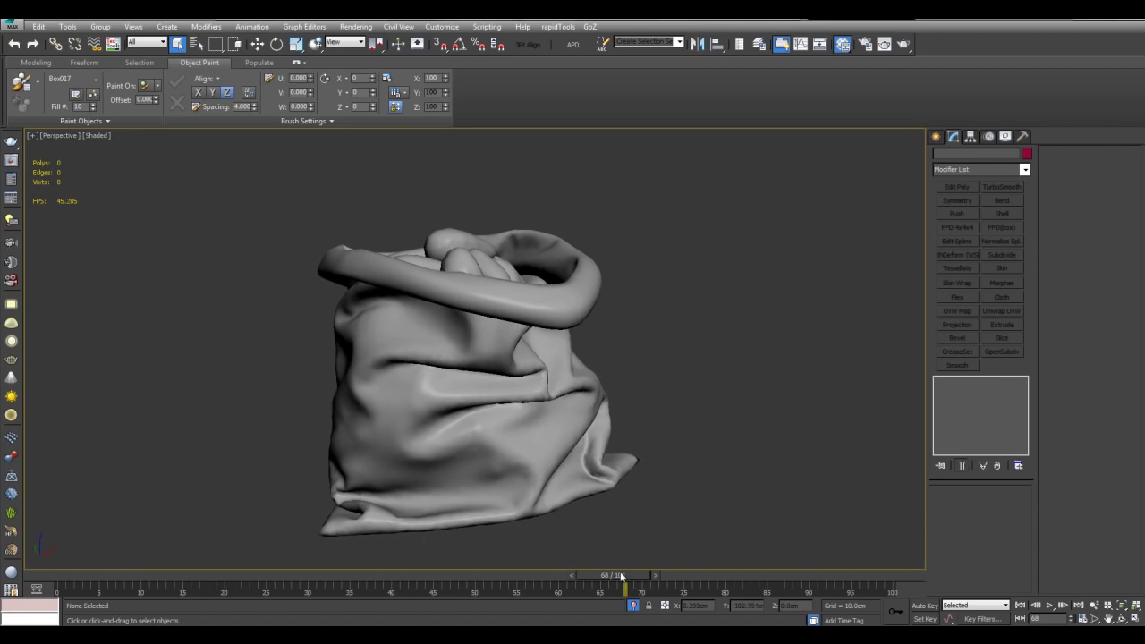
Scrub the simulation between frame 0 and the later frames to review the sack's collapse, ending on frame 68
{"action": "left_click_drag", "start_coordinate": [624, 577], "coordinate": [58, 583]}
{"action": "middle_click_drag", "start_coordinate": [286, 441], "coordinate": [729, 389], "text": "alt"}
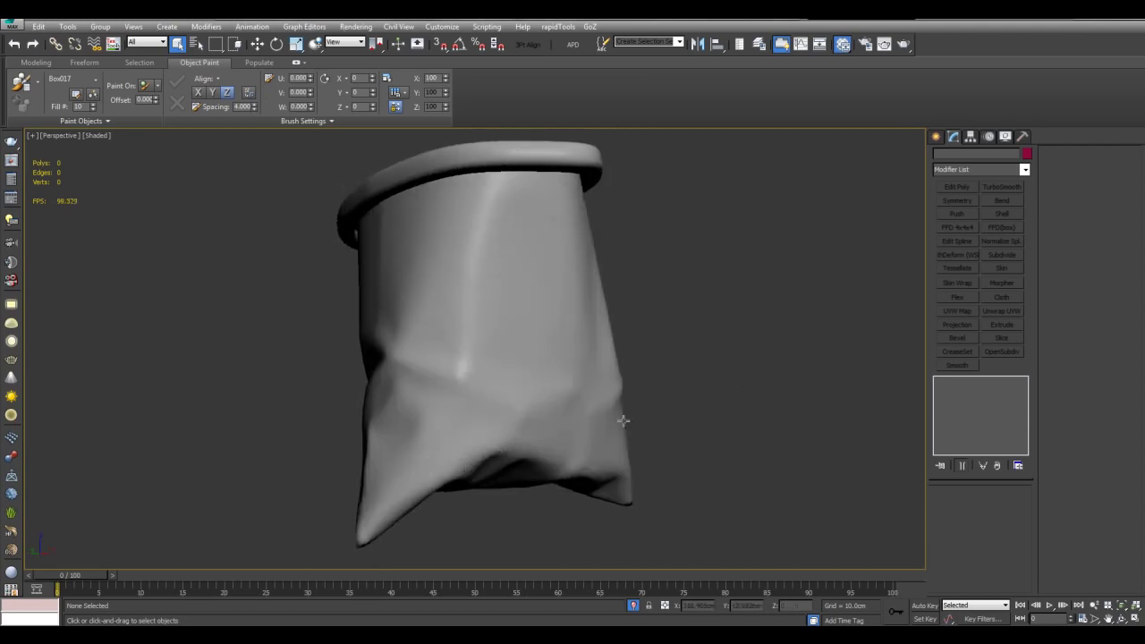
{"action": "left_click_drag", "start_coordinate": [87, 576], "coordinate": [637, 577]}
{"action": "middle_click_drag", "start_coordinate": [702, 398], "coordinate": [703, 465], "text": "alt"}
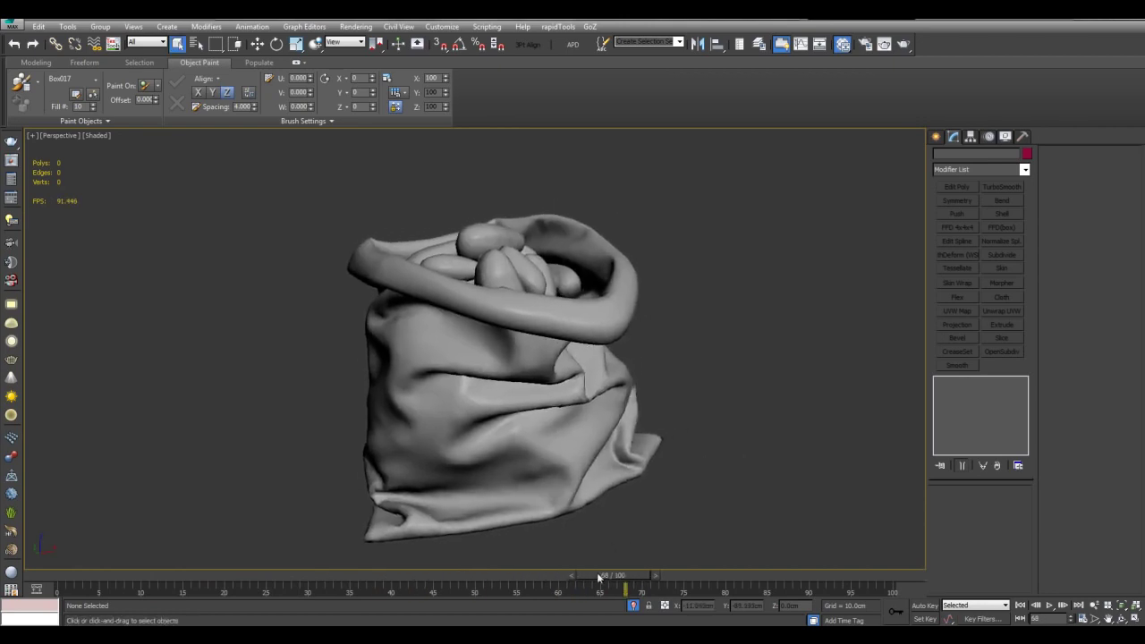
{"action": "left_click_drag", "start_coordinate": [613, 580], "coordinate": [775, 575]}
{"action": "left_click_drag", "start_coordinate": [653, 577], "coordinate": [626, 583]}
Orbit to a frontal view of the collapsed sack and render the Perspective view at frame 68
{"action": "middle_click_drag", "start_coordinate": [770, 475], "coordinate": [691, 418], "text": "alt"}
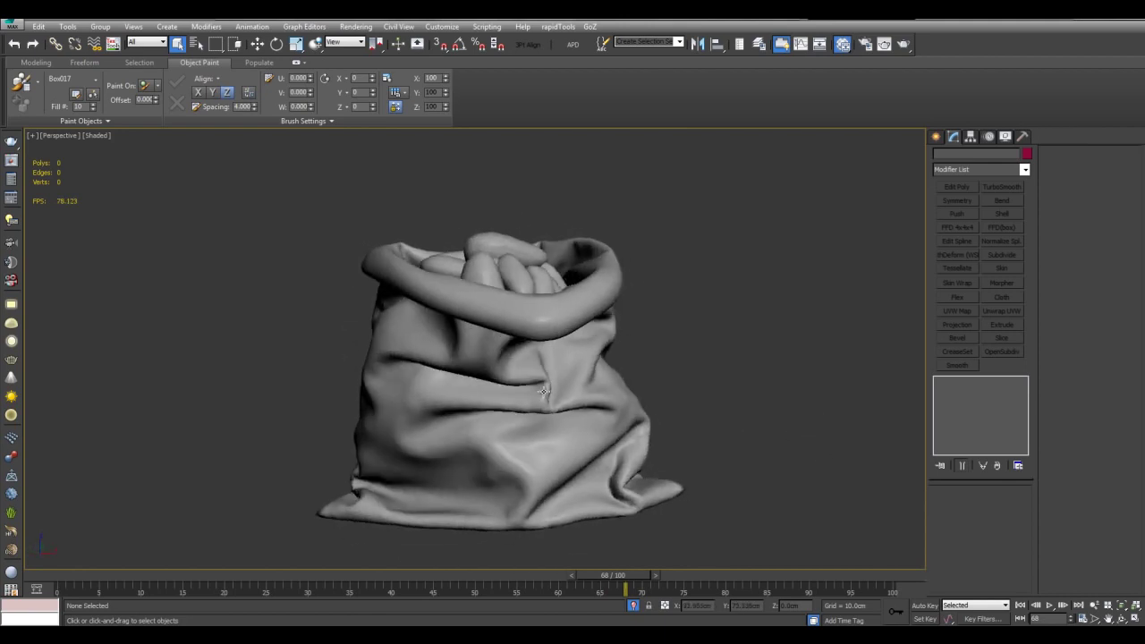
{"action": "middle_click_drag", "start_coordinate": [553, 376], "coordinate": [686, 323], "text": "alt"}
{"action": "left_click", "coordinate": [500, 305]}
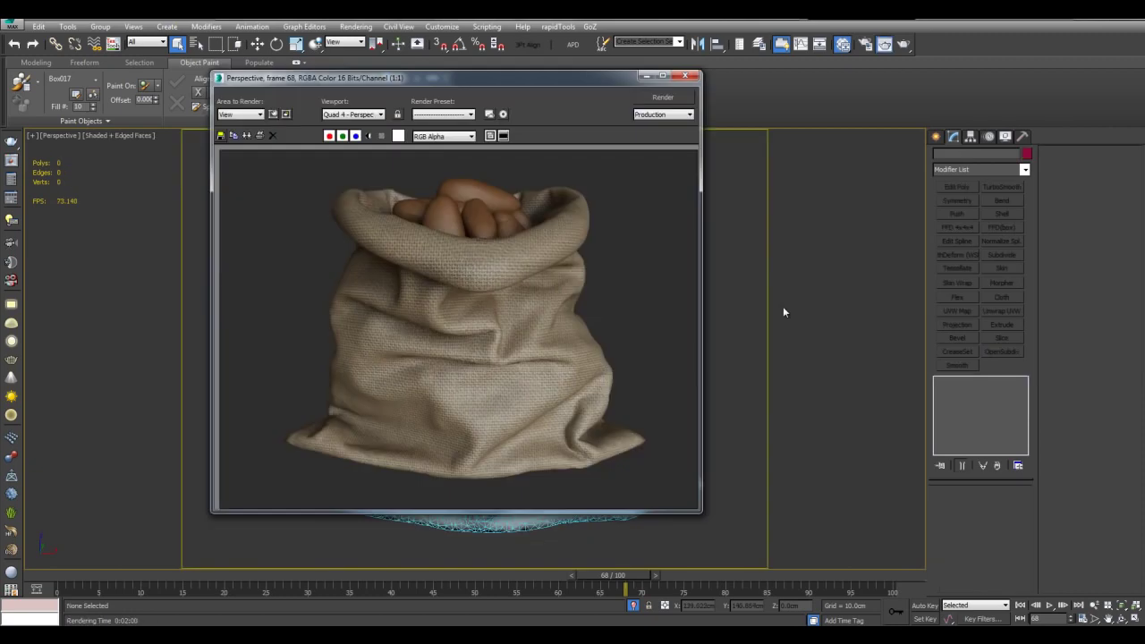